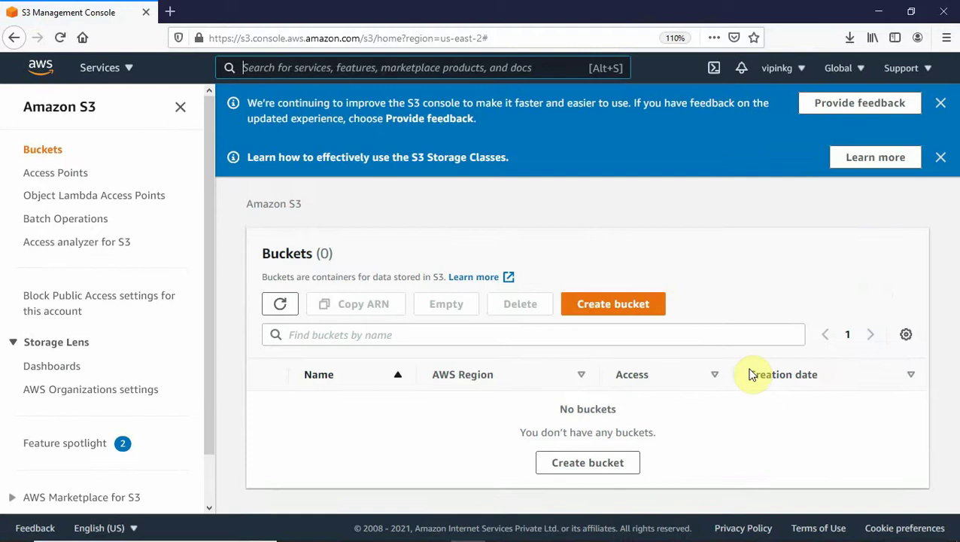
Dismiss both announcement banners above the S3 bucket list.
{"action": "key", "text": "ctrl+minus"}
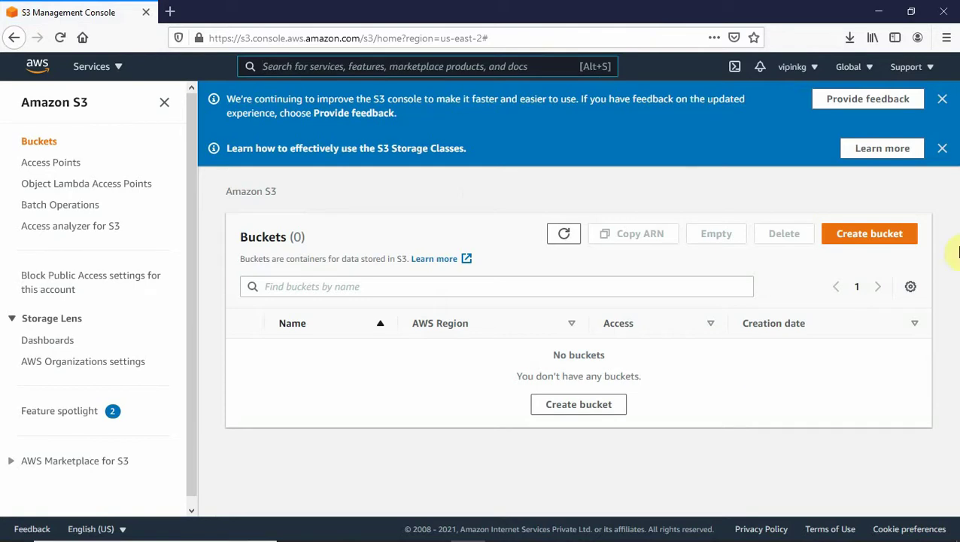
{"action": "left_click", "coordinate": [944, 150]}
{"action": "left_click", "coordinate": [943, 101]}
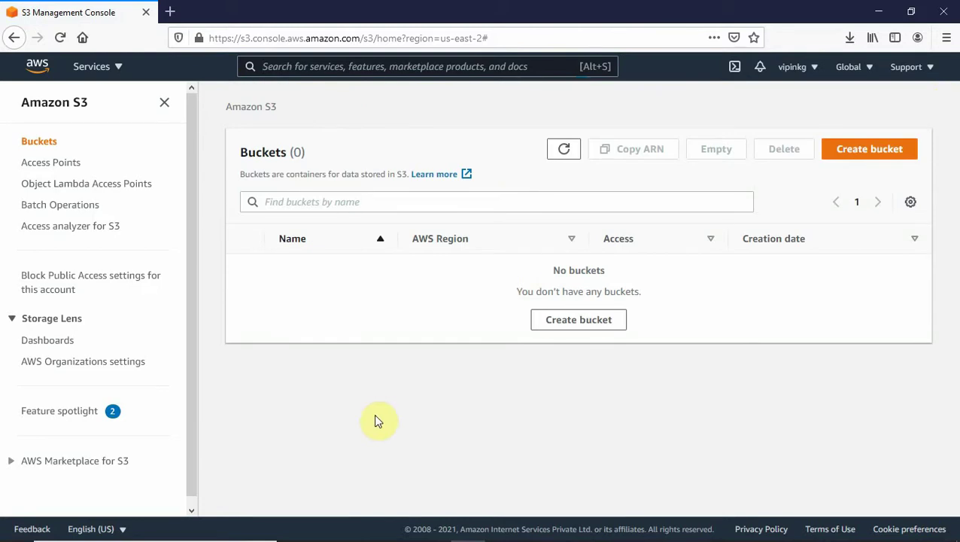
{"action": "key", "text": "ctrl+plus"}
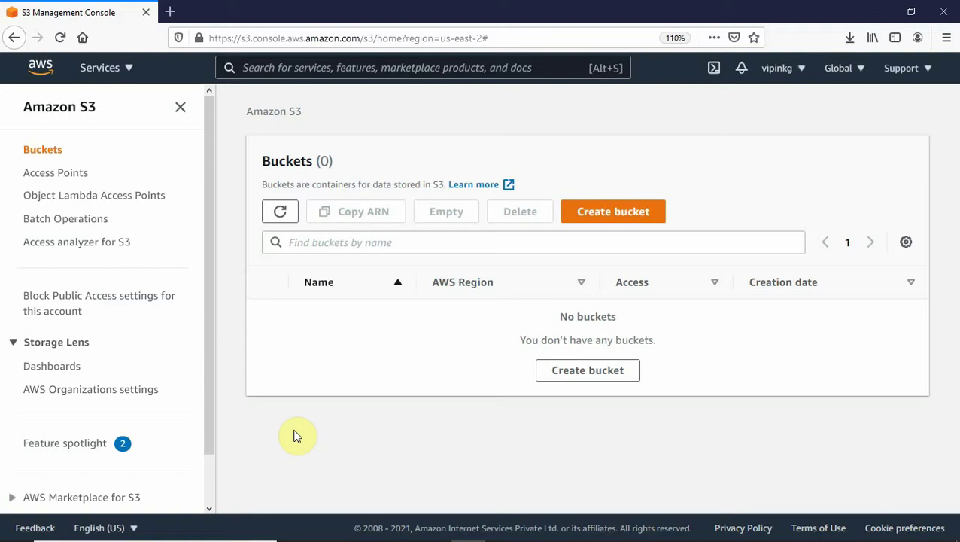
Start creating a new bucket and name it unetwebsite.
{"action": "left_click", "coordinate": [572, 374]}
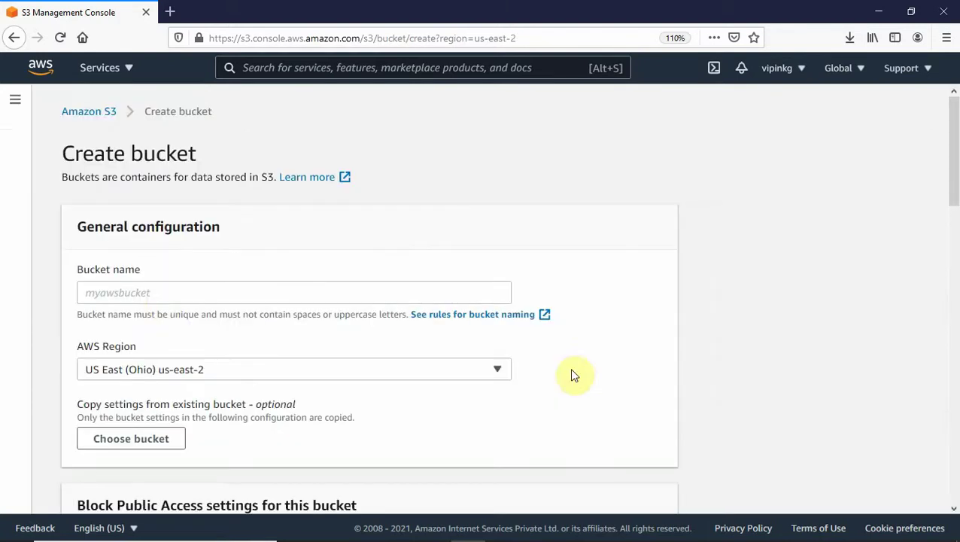
{"action": "left_click", "coordinate": [141, 290]}
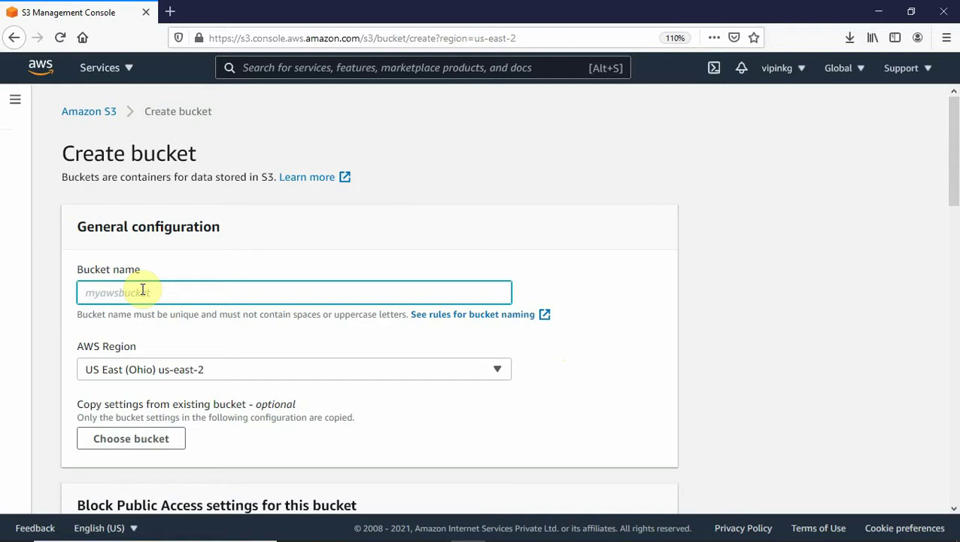
{"action": "type", "text": "unetwebsite"}
Review the new bucket's region, public access, versioning, tags, default encryption and Object Lock settings without changing them.
{"action": "mouse_move", "coordinate": [954, 183]}
{"action": "left_mouse_down"}
{"action": "mouse_move", "coordinate": [954, 210]}
{"action": "mouse_move", "coordinate": [951, 175]}
{"action": "left_mouse_up"}
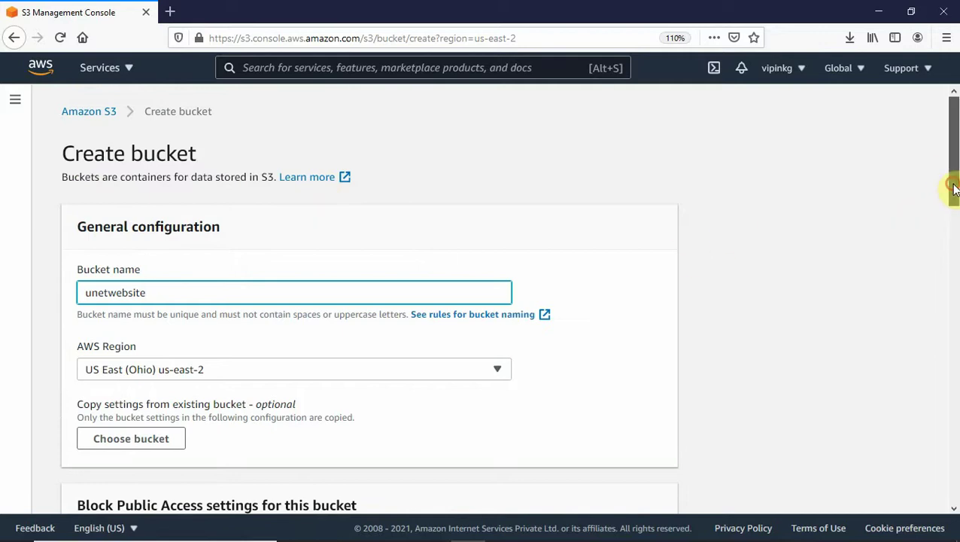
{"action": "left_click_drag", "start_coordinate": [954, 189], "coordinate": [950, 215]}
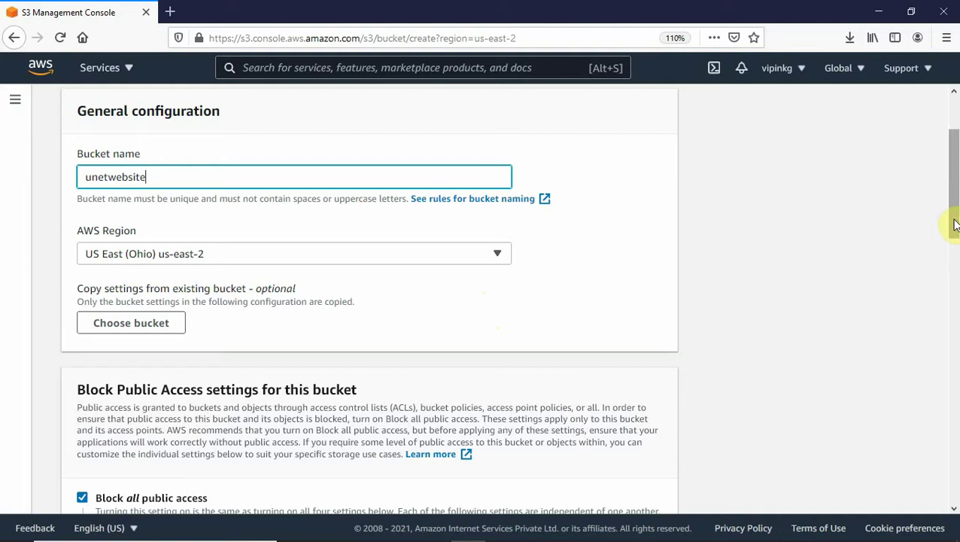
{"action": "key", "text": "ctrl+plus"}
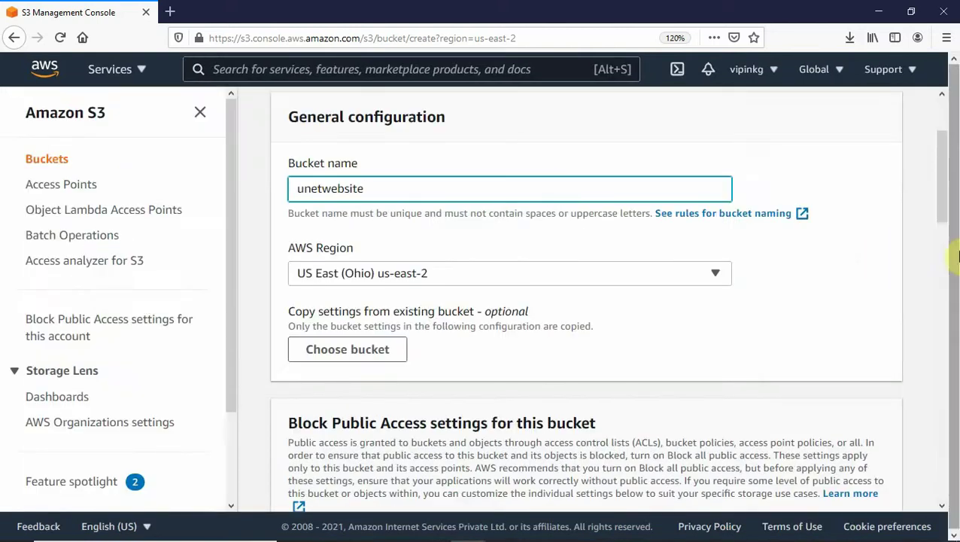
{"action": "left_click", "coordinate": [201, 114]}
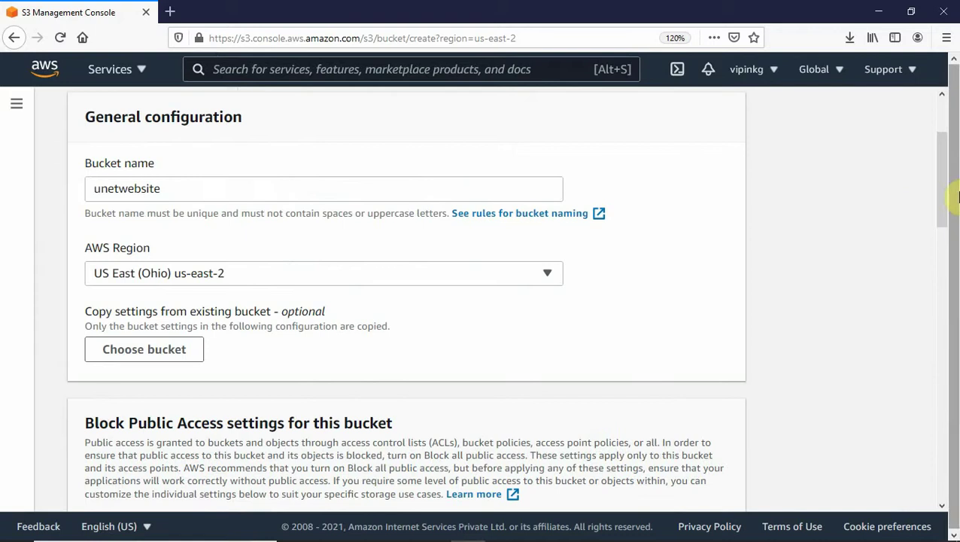
{"action": "mouse_move", "coordinate": [944, 194]}
{"action": "left_mouse_down"}
{"action": "mouse_move", "coordinate": [949, 246]}
{"action": "mouse_move", "coordinate": [939, 197]}
{"action": "left_mouse_up"}
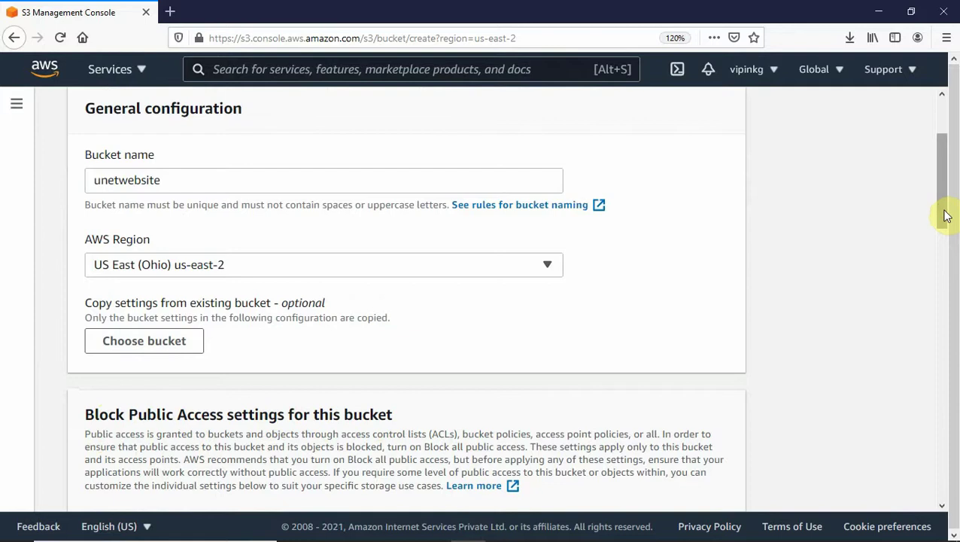
{"action": "left_click_drag", "start_coordinate": [941, 220], "coordinate": [928, 371]}
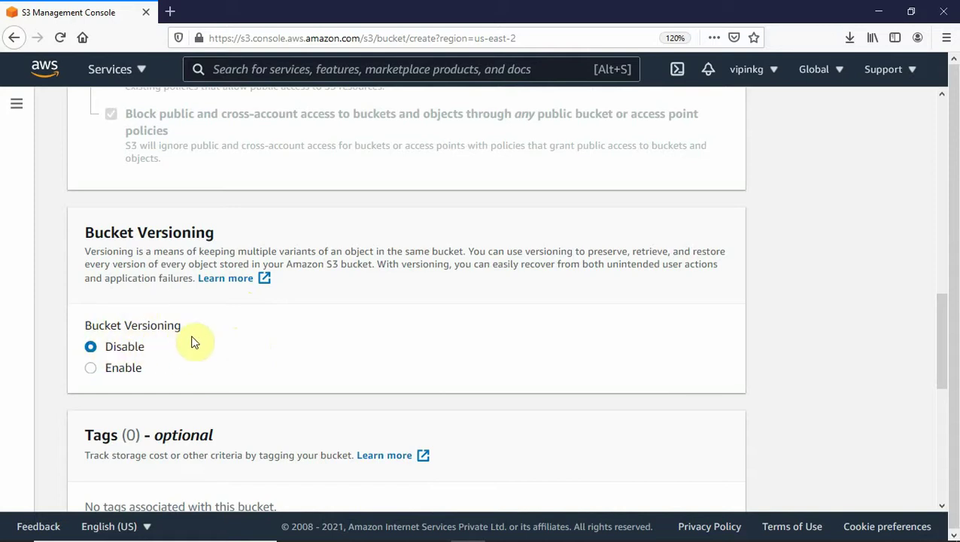
{"action": "left_click", "coordinate": [942, 316]}
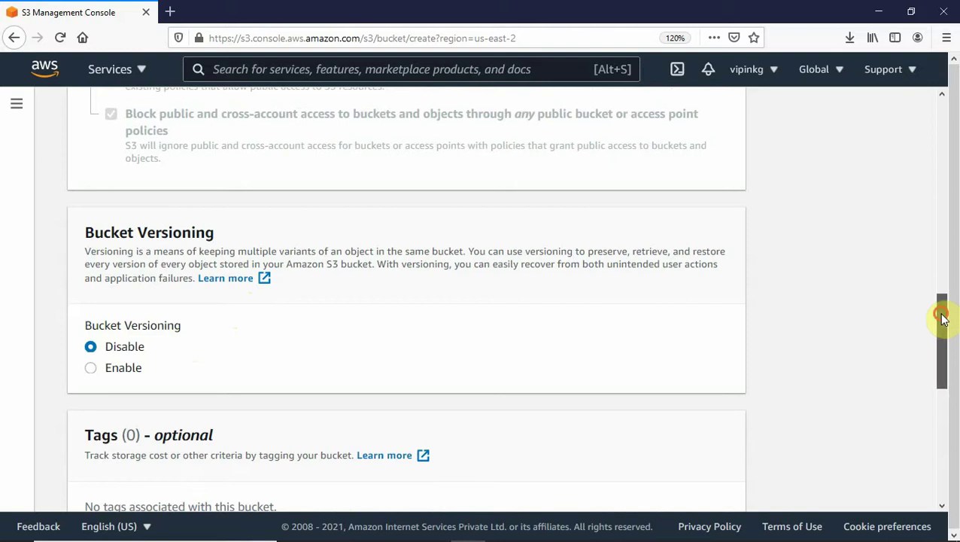
{"action": "left_click_drag", "start_coordinate": [942, 316], "coordinate": [936, 372]}
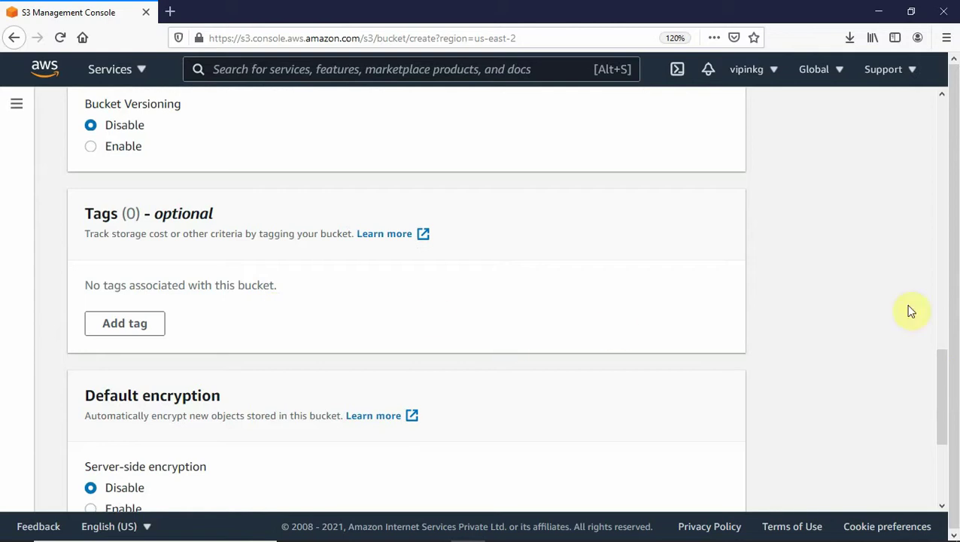
{"action": "left_click", "coordinate": [943, 385]}
{"action": "left_click_drag", "start_coordinate": [943, 386], "coordinate": [943, 420]}
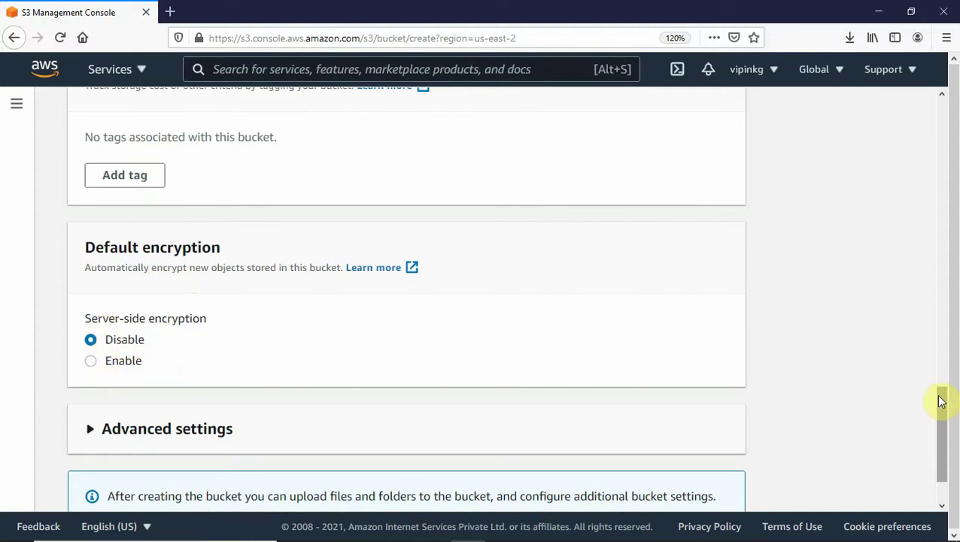
{"action": "left_click_drag", "start_coordinate": [940, 400], "coordinate": [937, 450]}
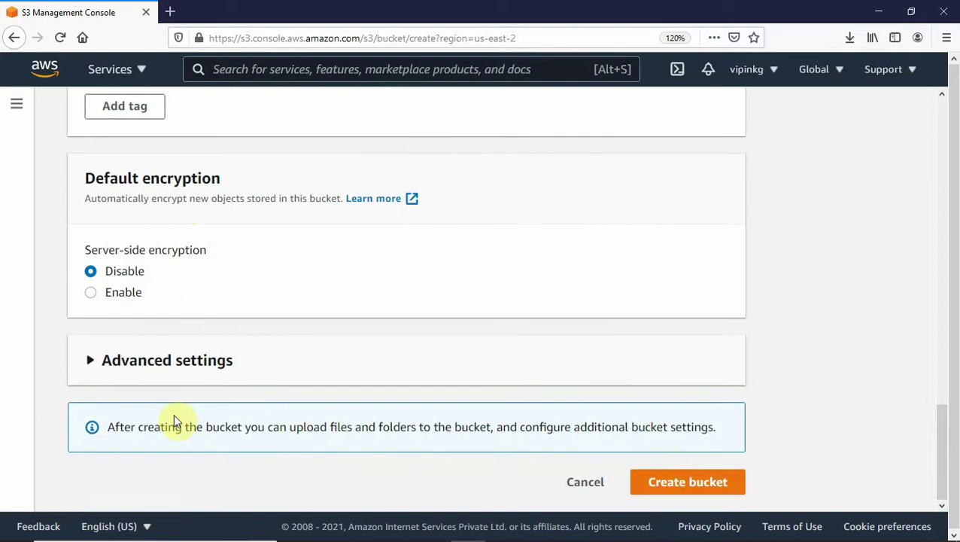
{"action": "left_click", "coordinate": [93, 364]}
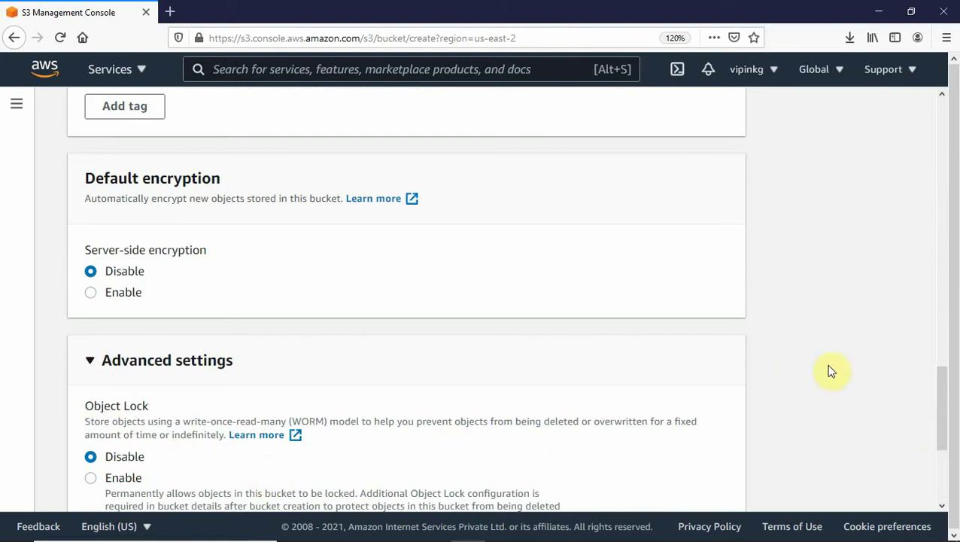
{"action": "left_click_drag", "start_coordinate": [948, 397], "coordinate": [923, 399]}
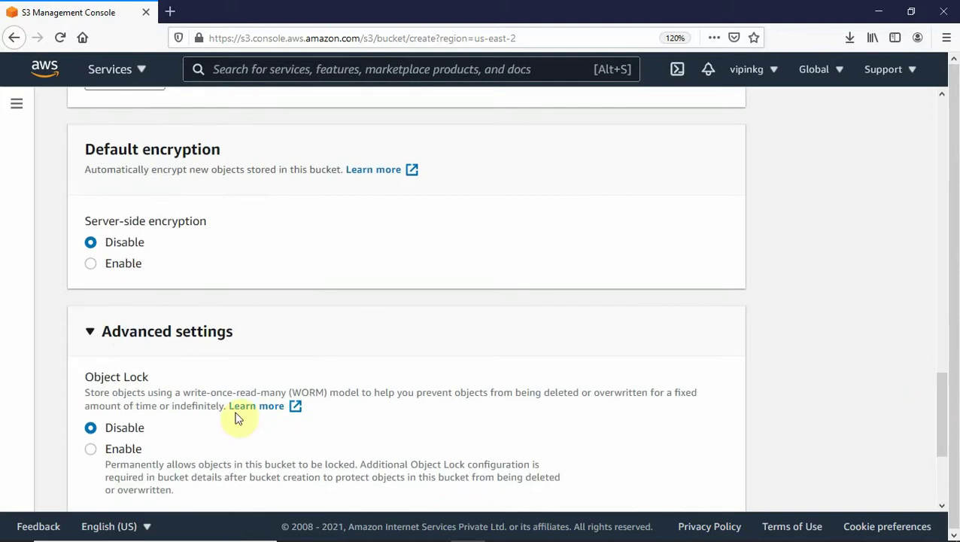
{"action": "left_click", "coordinate": [92, 335]}
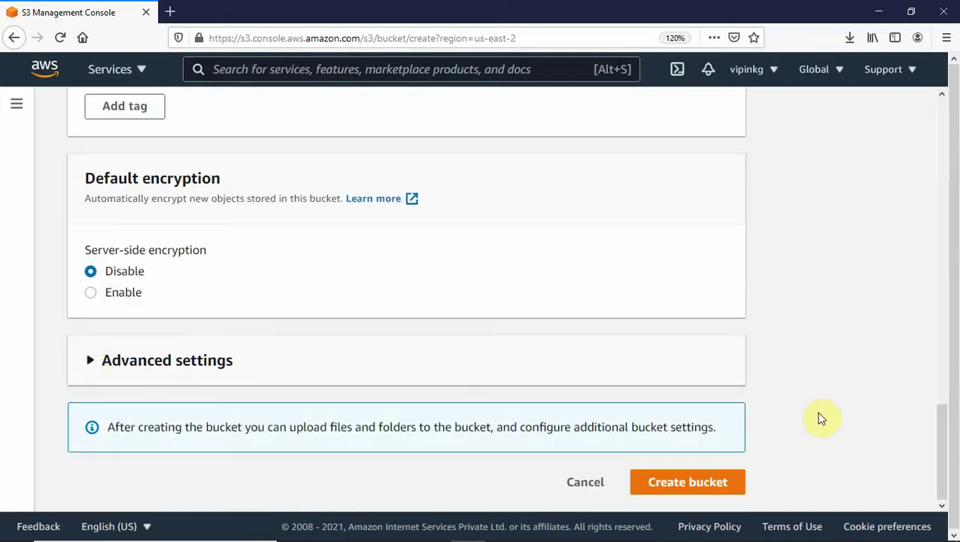
Create the bucket with the default settings and dismiss the success notification.
{"action": "left_click", "coordinate": [680, 484]}
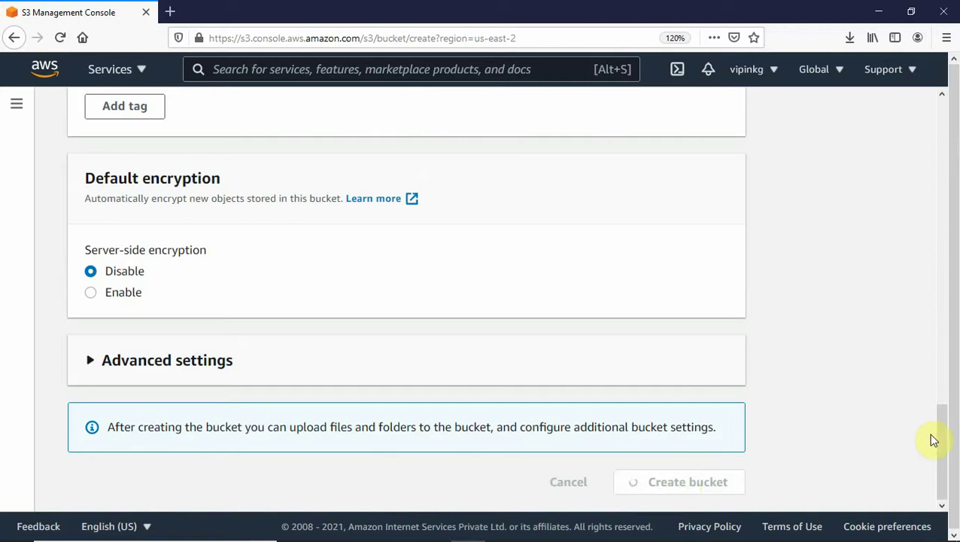
{"action": "left_click_drag", "start_coordinate": [942, 439], "coordinate": [851, 90]}
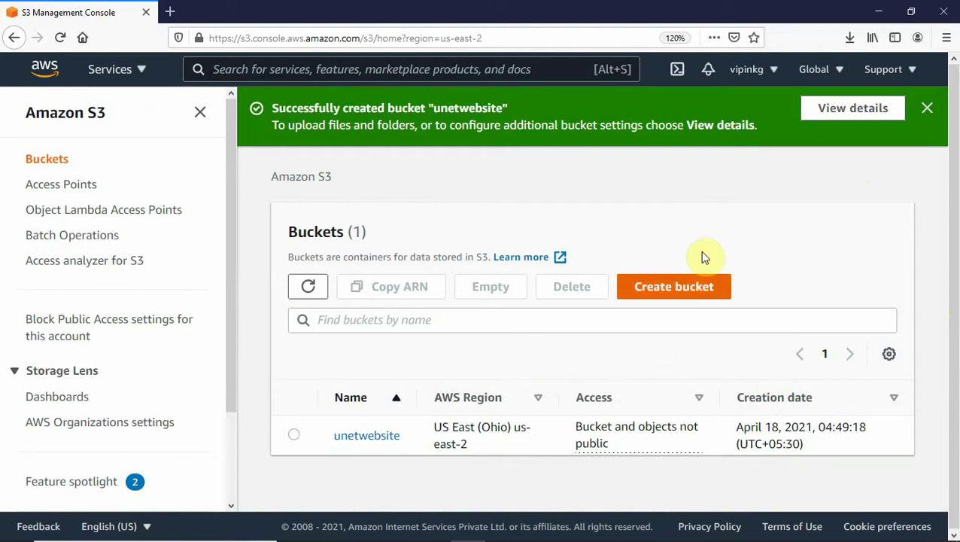
{"action": "left_click", "coordinate": [926, 114]}
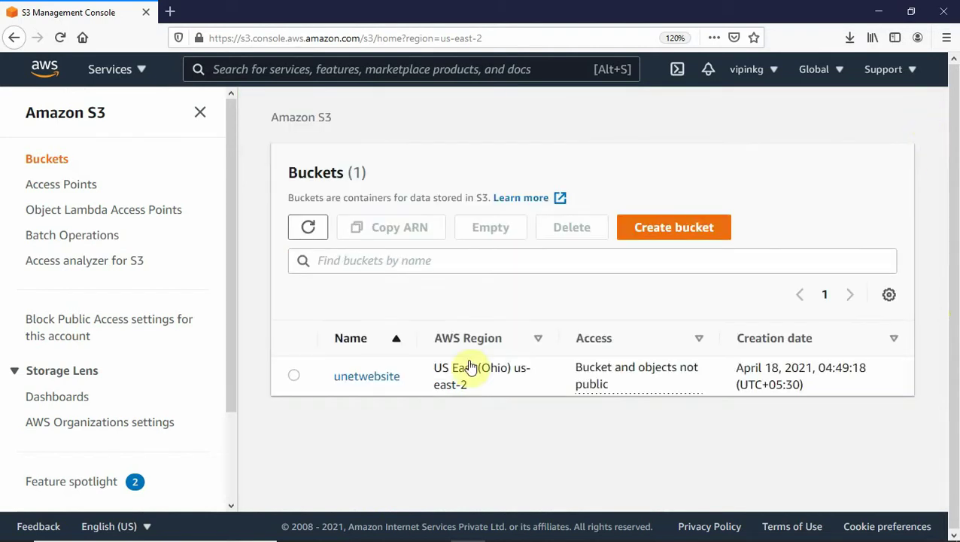
Open the unetwebsite bucket and add photo1.jpg from the Desktop to a new upload.
{"action": "left_click", "coordinate": [374, 384]}
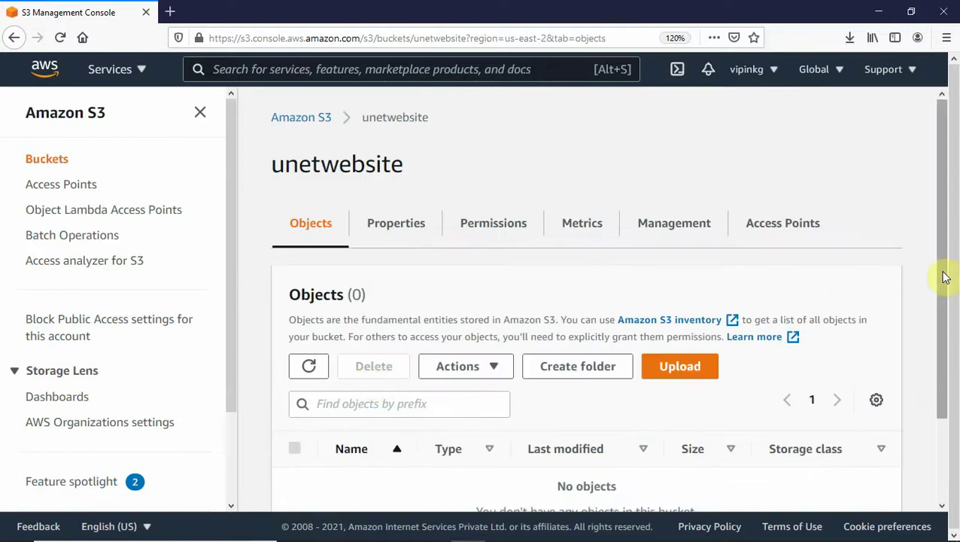
{"action": "left_click_drag", "start_coordinate": [939, 277], "coordinate": [936, 373]}
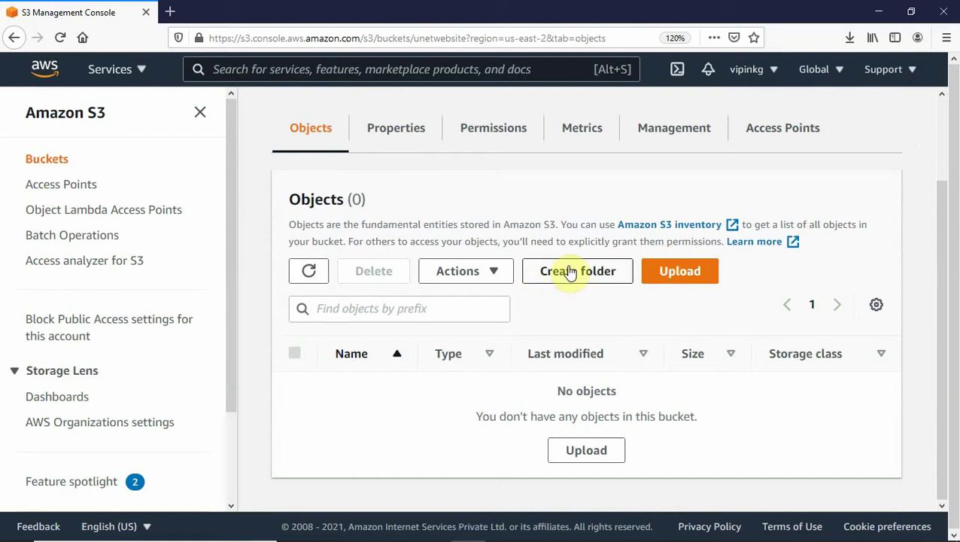
{"action": "left_click", "coordinate": [678, 272]}
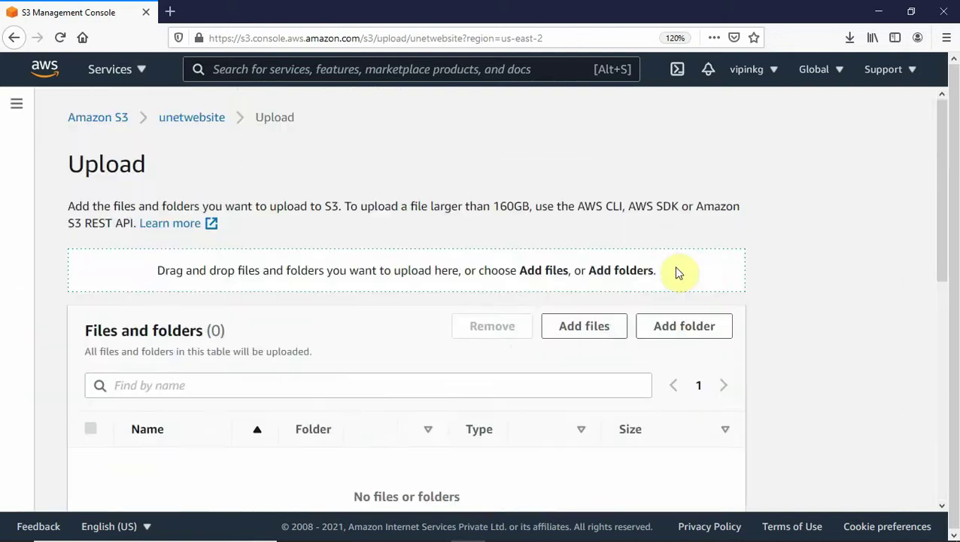
{"action": "left_click", "coordinate": [584, 334]}
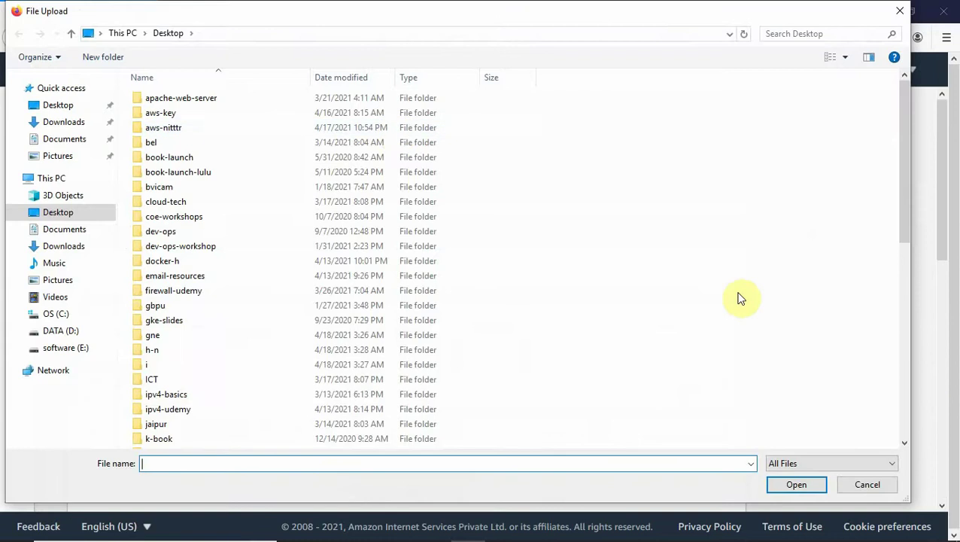
{"action": "left_click_drag", "start_coordinate": [899, 207], "coordinate": [911, 428]}
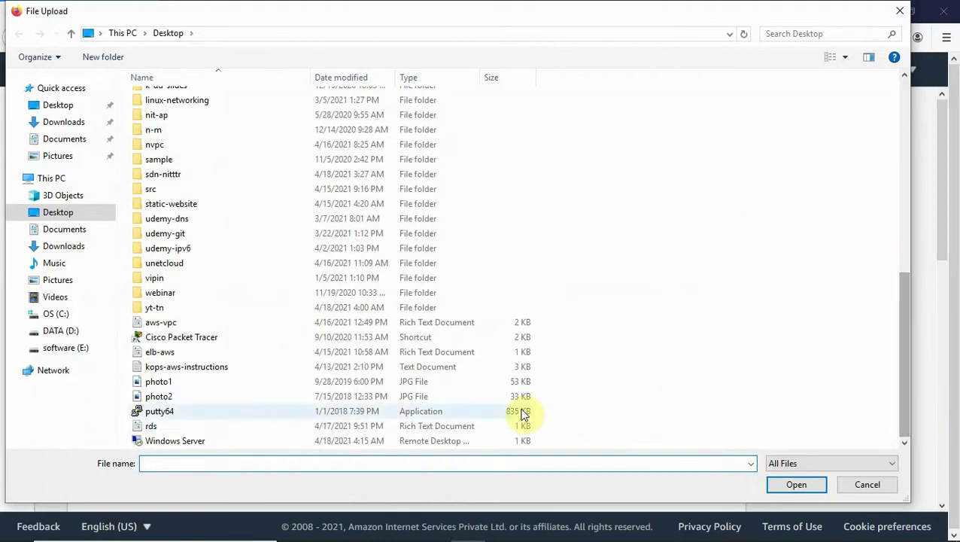
{"action": "left_click", "coordinate": [176, 380]}
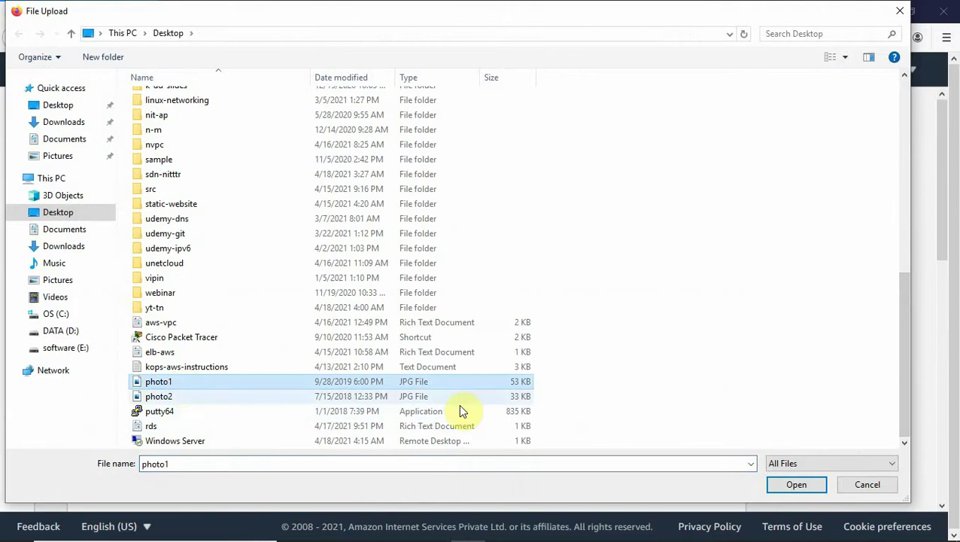
{"action": "left_click", "coordinate": [790, 483]}
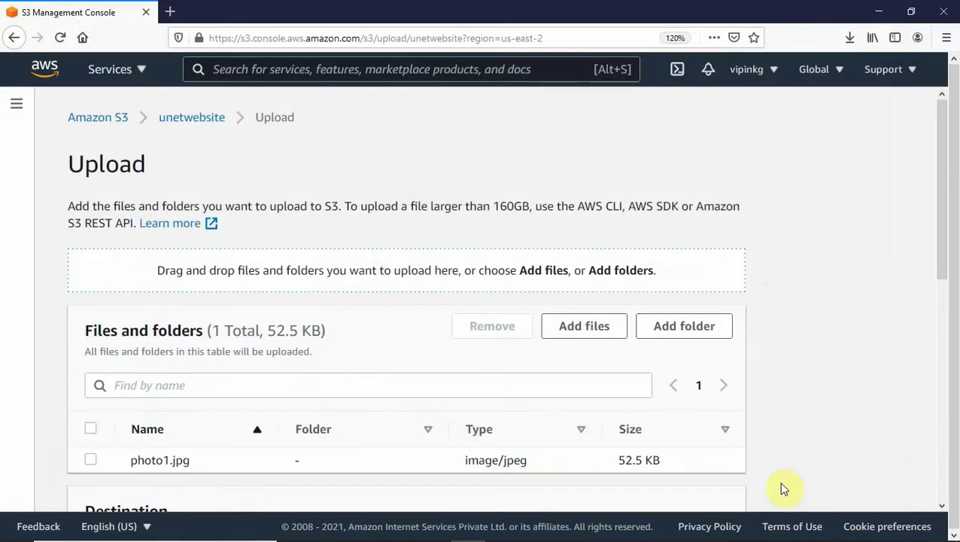
Check the upload's destination details and storage class options, then upload photo1.jpg with the default Standard class.
{"action": "left_click_drag", "start_coordinate": [940, 254], "coordinate": [952, 399]}
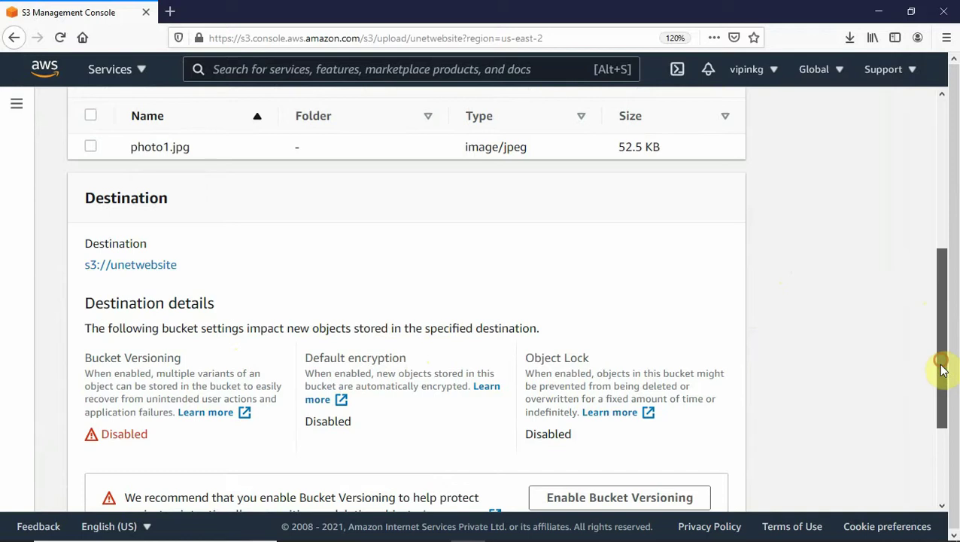
{"action": "left_click_drag", "start_coordinate": [943, 369], "coordinate": [943, 456]}
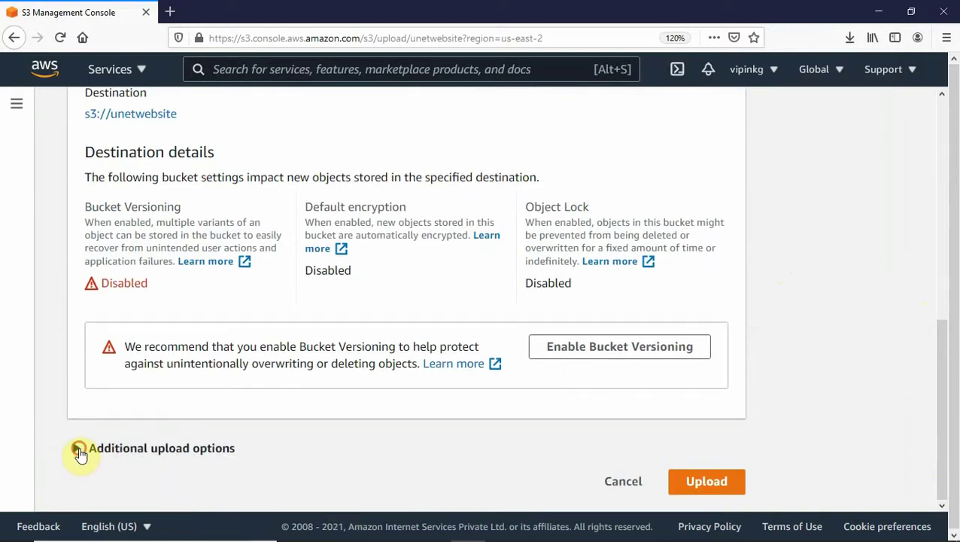
{"action": "left_click", "coordinate": [78, 452]}
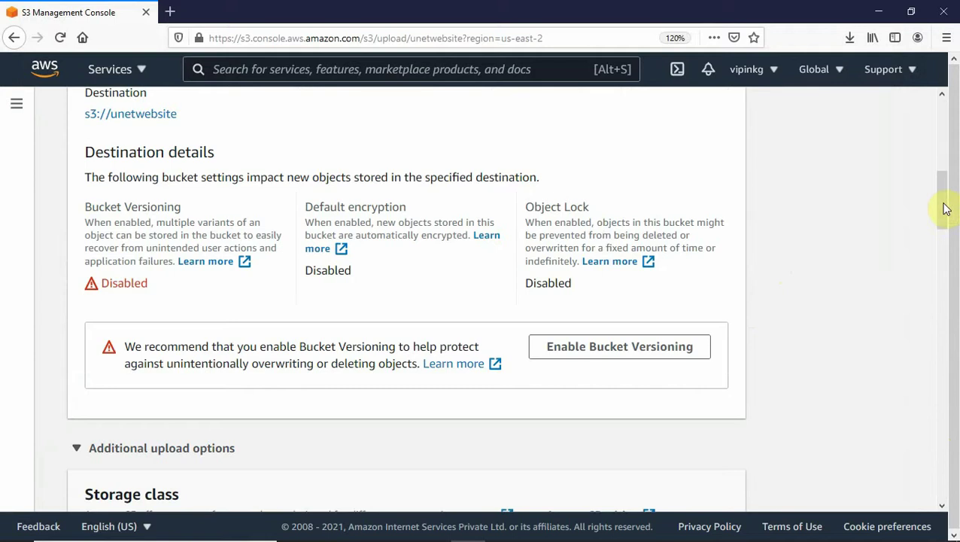
{"action": "left_click_drag", "start_coordinate": [946, 208], "coordinate": [936, 267]}
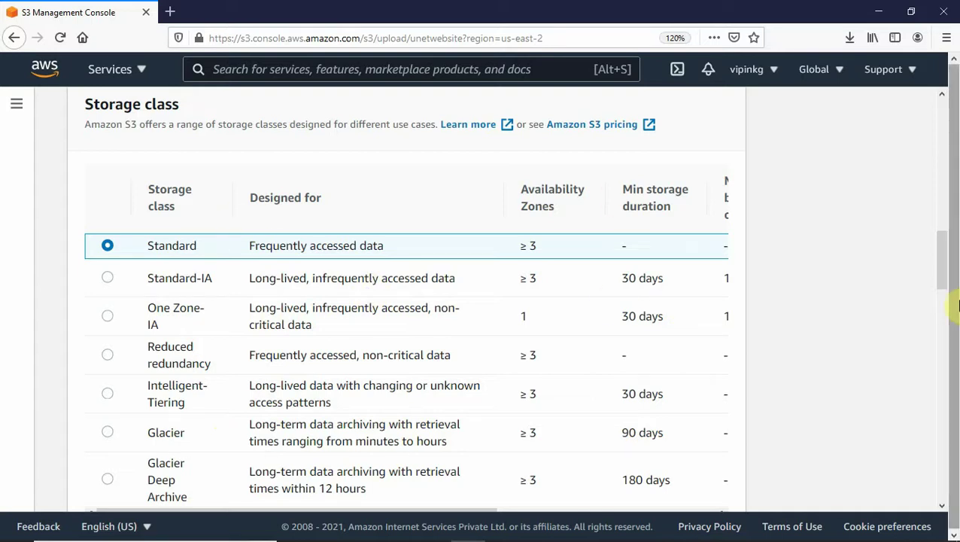
{"action": "left_click_drag", "start_coordinate": [943, 271], "coordinate": [940, 244]}
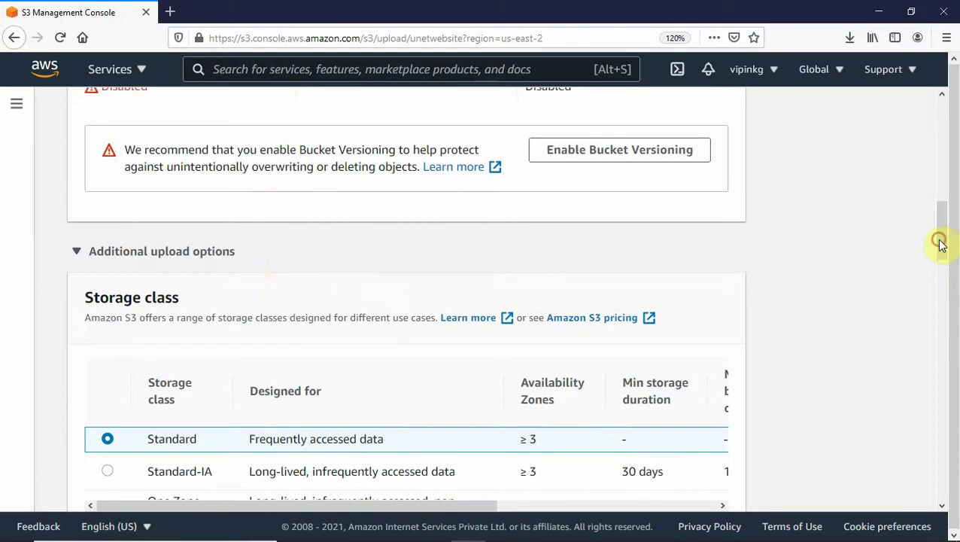
{"action": "left_click", "coordinate": [79, 249]}
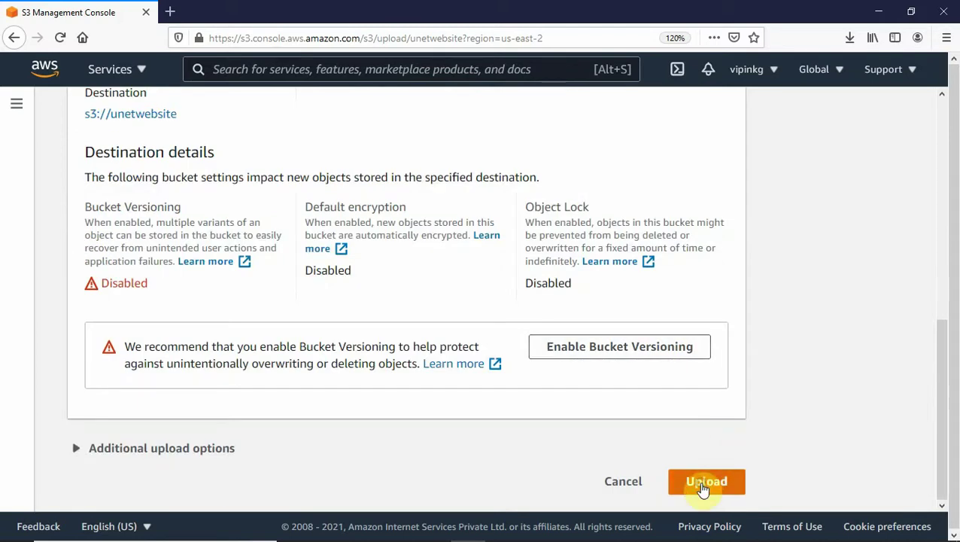
{"action": "left_click", "coordinate": [702, 486]}
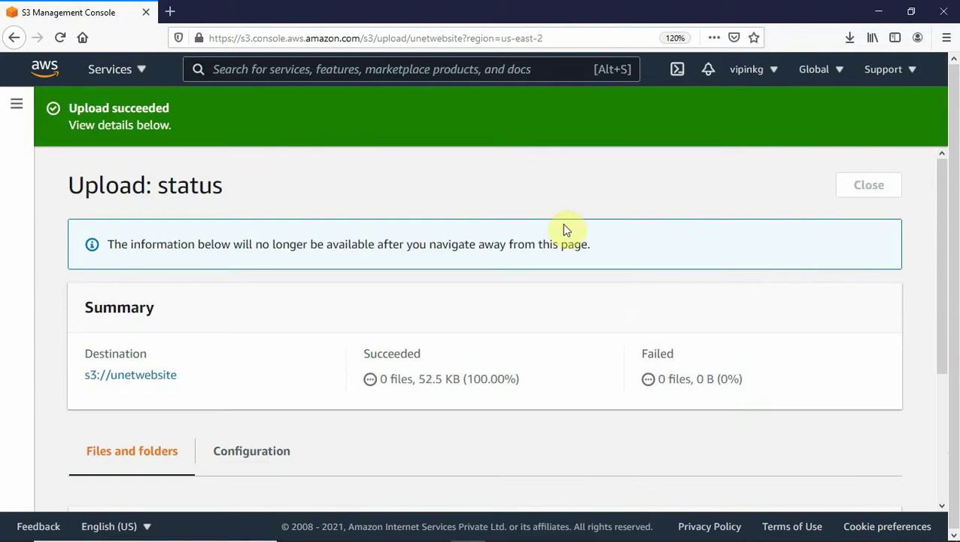
Open the details of the uploaded photo1.jpg and copy its object URL.
{"action": "left_click_drag", "start_coordinate": [943, 265], "coordinate": [955, 445]}
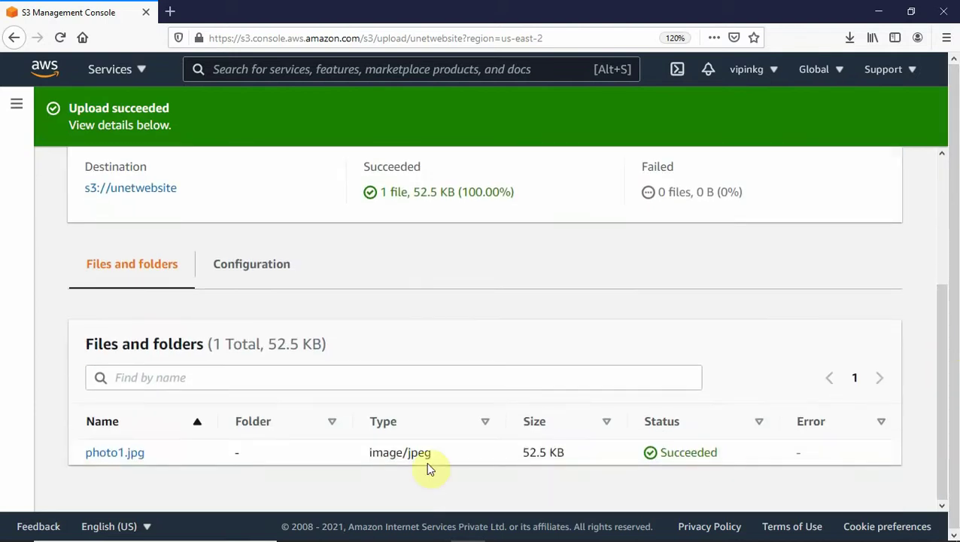
{"action": "left_click", "coordinate": [125, 455]}
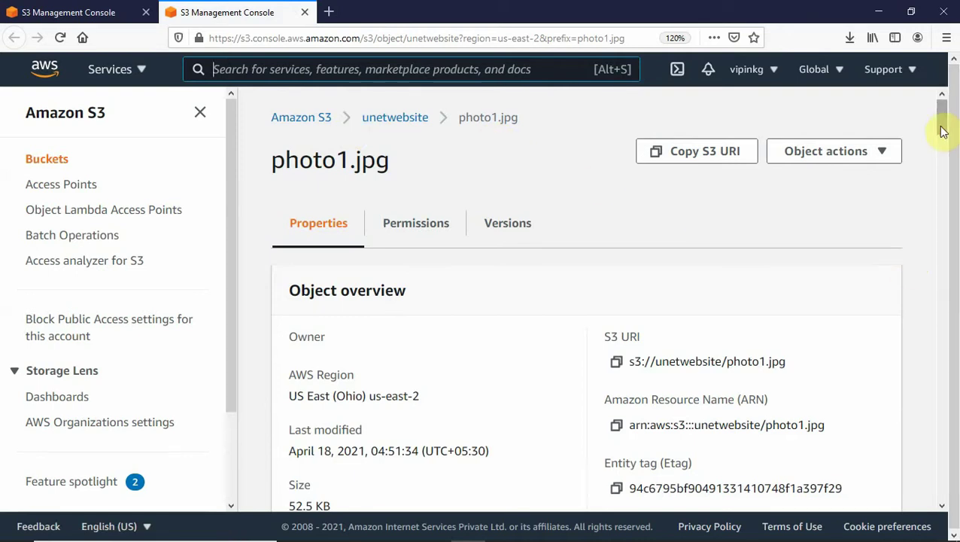
{"action": "left_click_drag", "start_coordinate": [941, 124], "coordinate": [940, 141]}
{"action": "scroll", "coordinate": [940, 141], "scroll_direction": "down", "scroll_amount": 3}
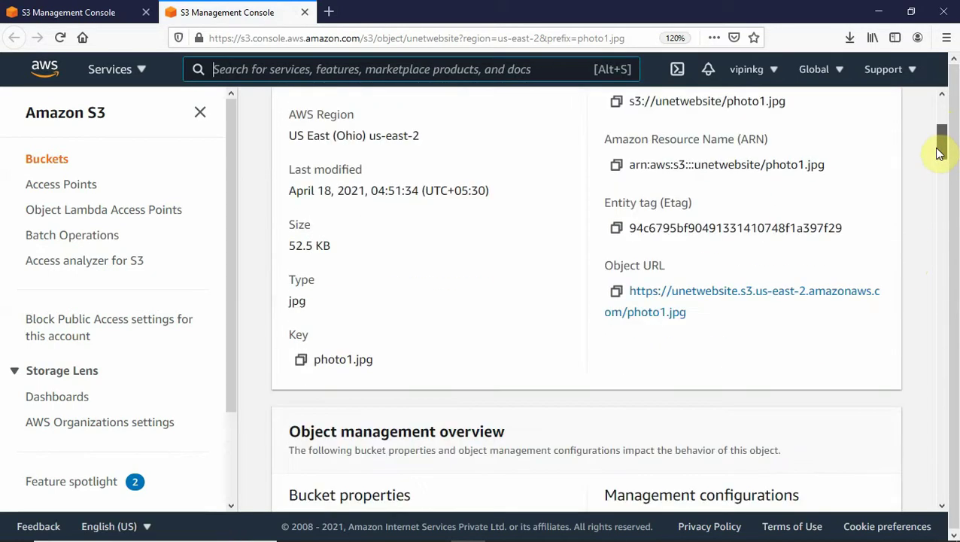
{"action": "right_click", "coordinate": [643, 322]}
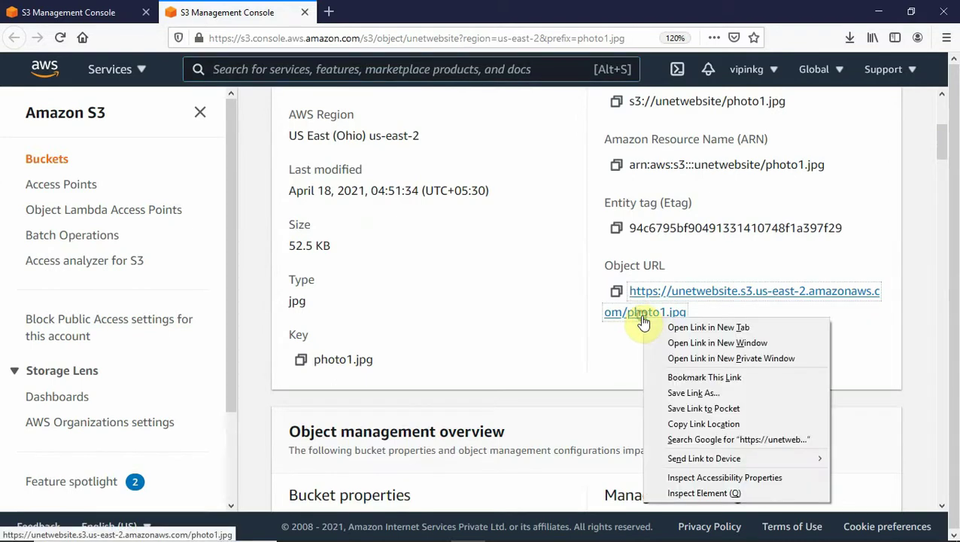
{"action": "left_click", "coordinate": [617, 294]}
{"action": "left_click", "coordinate": [617, 293]}
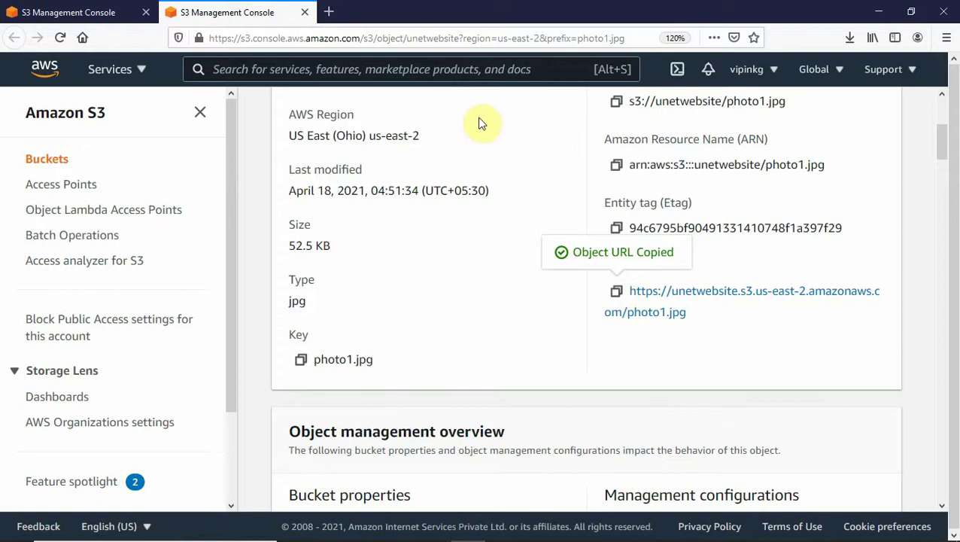
Load the copied photo1.jpg object URL in a new browser tab and read the enlarged response.
{"action": "left_click", "coordinate": [328, 12]}
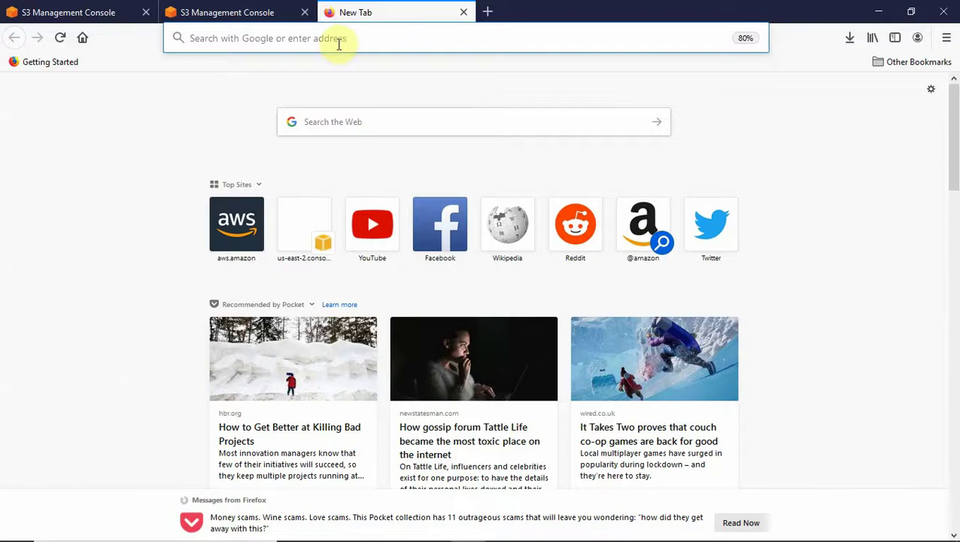
{"action": "left_click", "coordinate": [328, 39]}
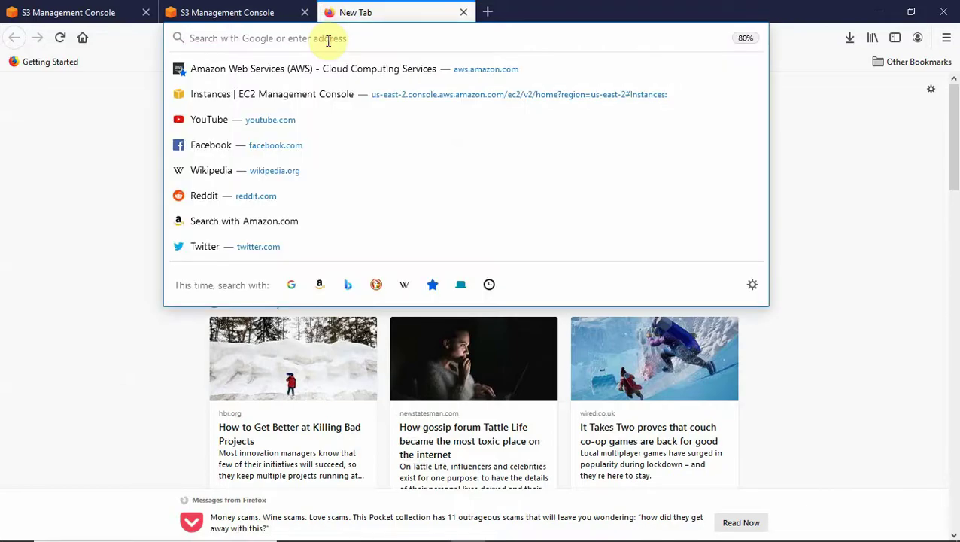
{"action": "key", "text": "ctrl+v"}
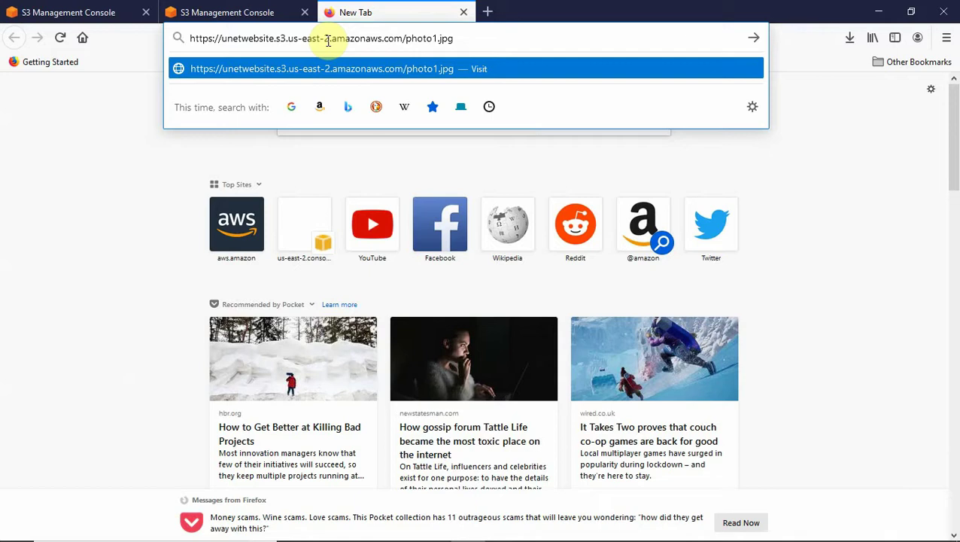
{"action": "key", "text": "Return"}
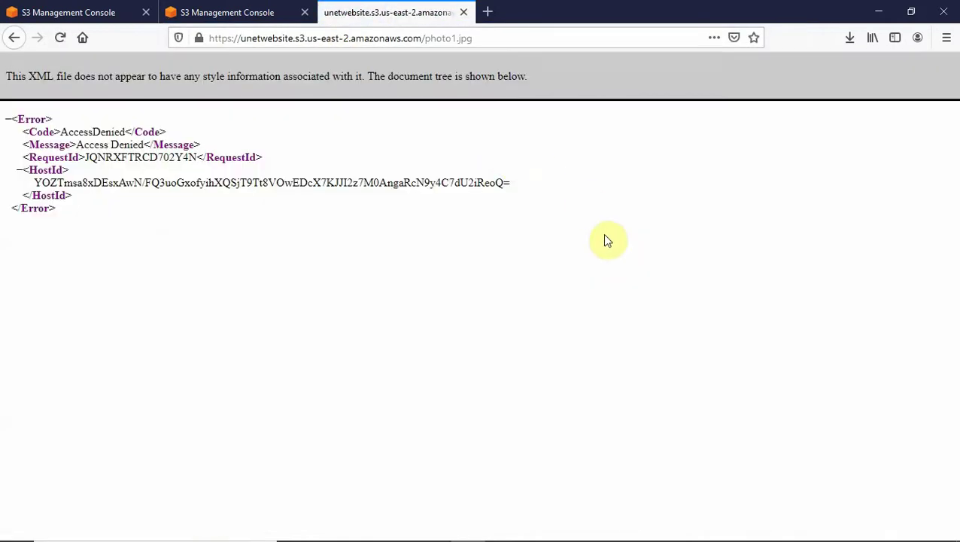
{"action": "key", "text": "ctrl+plus"}
{"action": "key", "text": "ctrl+plus"}
{"action": "key", "text": "ctrl+plus"}
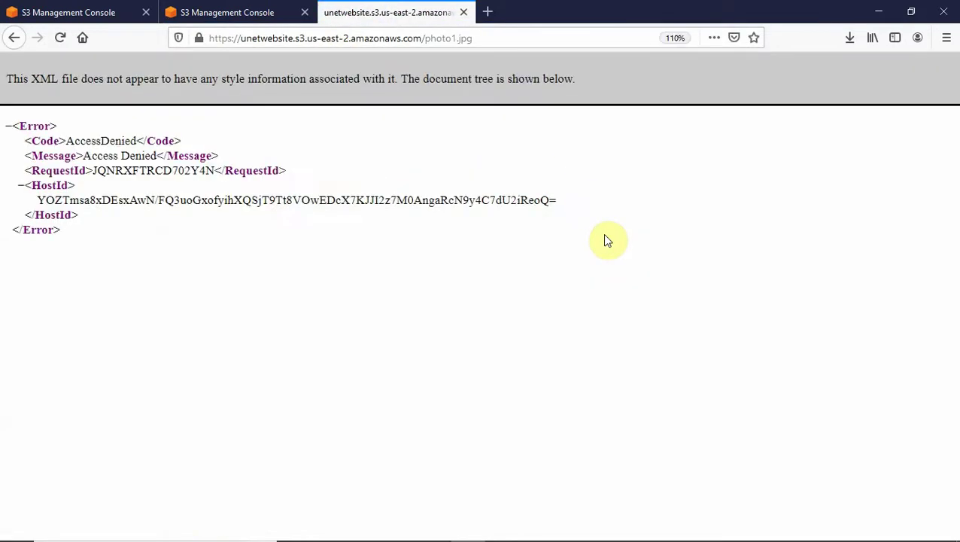
{"action": "key", "text": "ctrl+plus"}
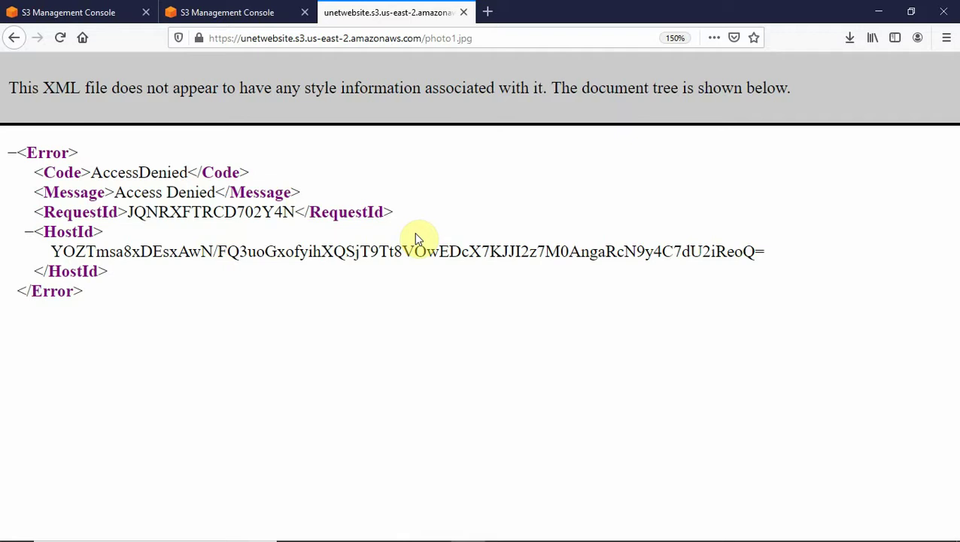
Return to the unetwebsite bucket's object list in the S3 console and check the available object actions.
{"action": "left_click", "coordinate": [224, 12]}
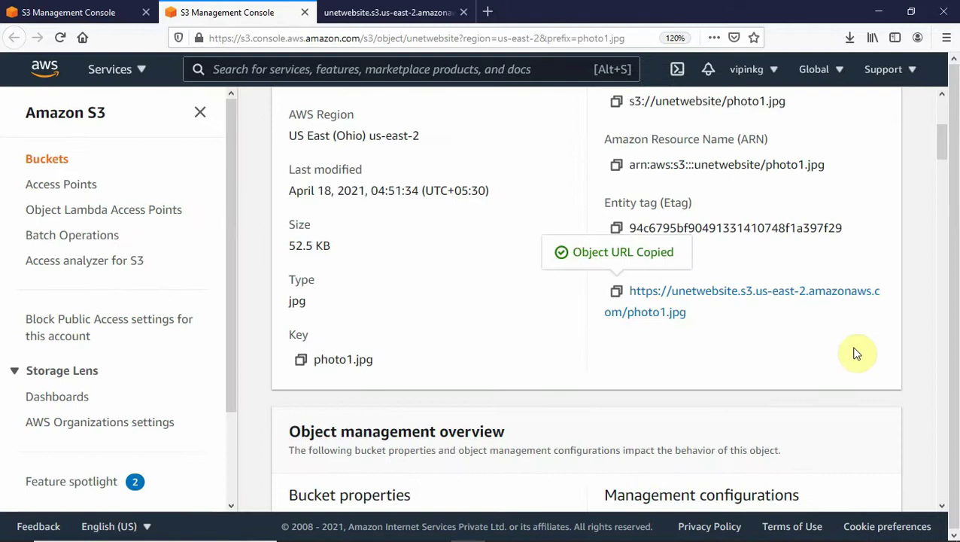
{"action": "left_click_drag", "start_coordinate": [938, 146], "coordinate": [938, 106]}
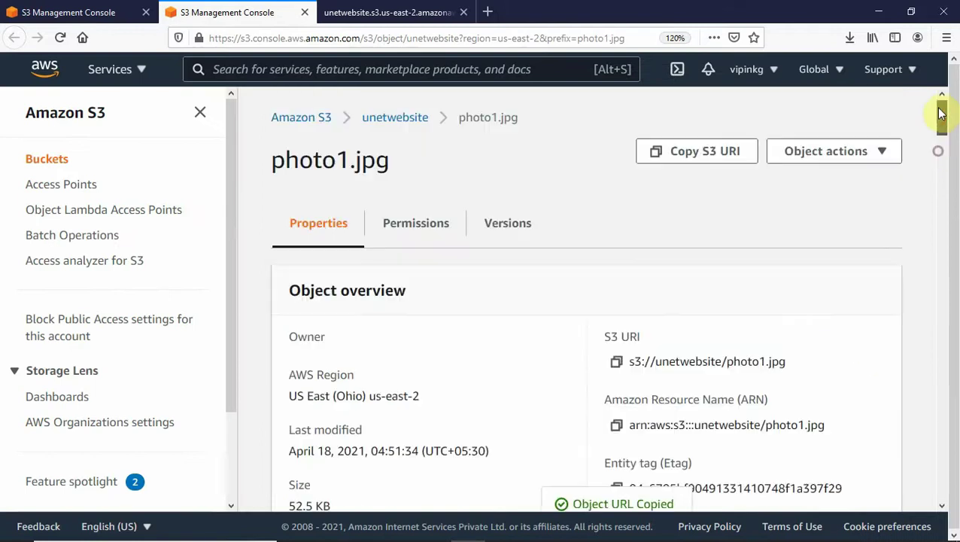
{"action": "left_click", "coordinate": [391, 118]}
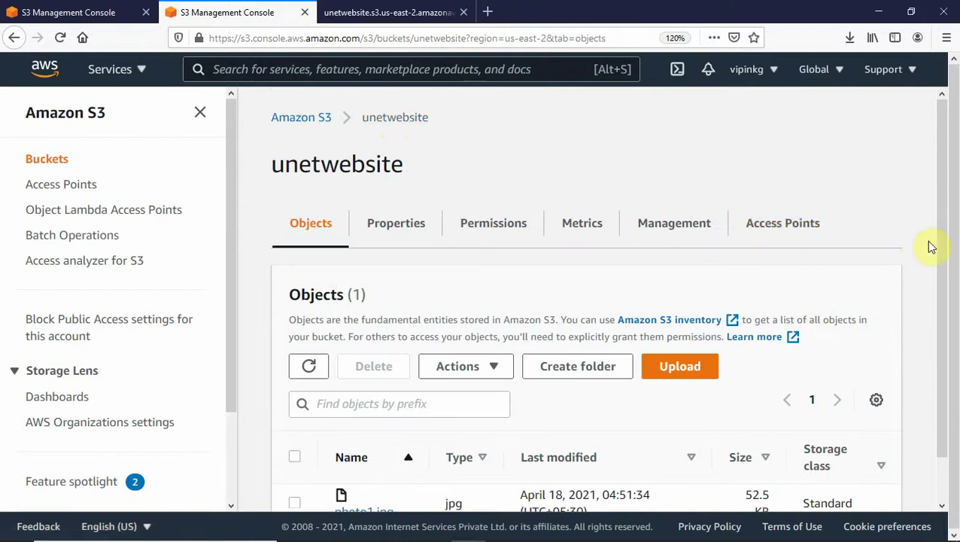
{"action": "mouse_move", "coordinate": [944, 243]}
{"action": "left_mouse_down"}
{"action": "mouse_move", "coordinate": [938, 275]}
{"action": "mouse_move", "coordinate": [952, 304]}
{"action": "mouse_move", "coordinate": [945, 262]}
{"action": "left_mouse_up"}
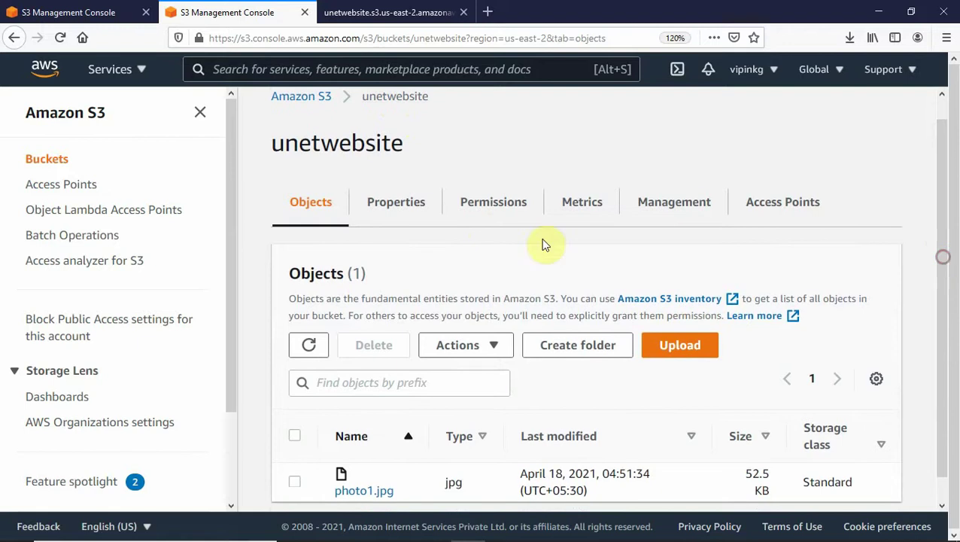
{"action": "left_click", "coordinate": [491, 347]}
{"action": "left_click", "coordinate": [490, 348]}
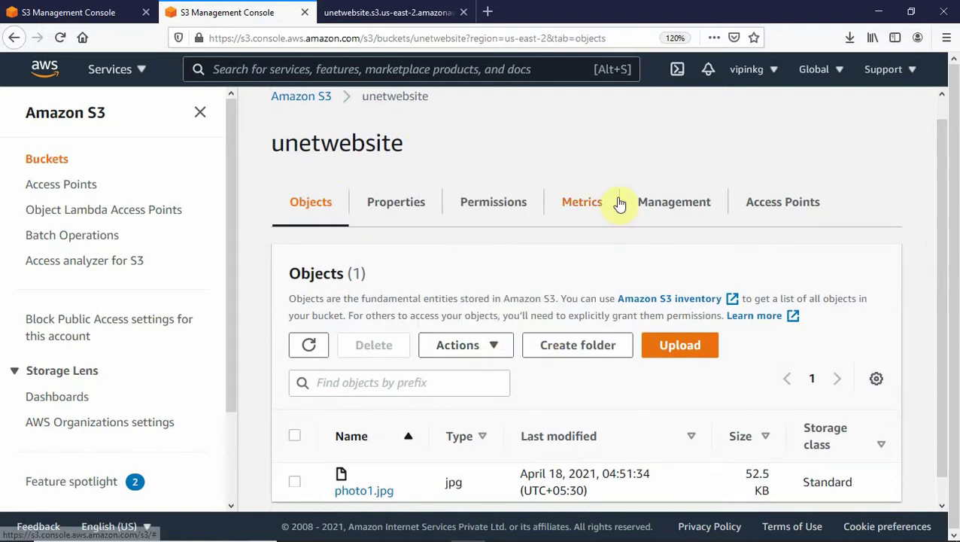
Turn off Block all public access in the unetwebsite bucket's permissions and save it, entering "confirm" to approve the change.
{"action": "left_click", "coordinate": [472, 204]}
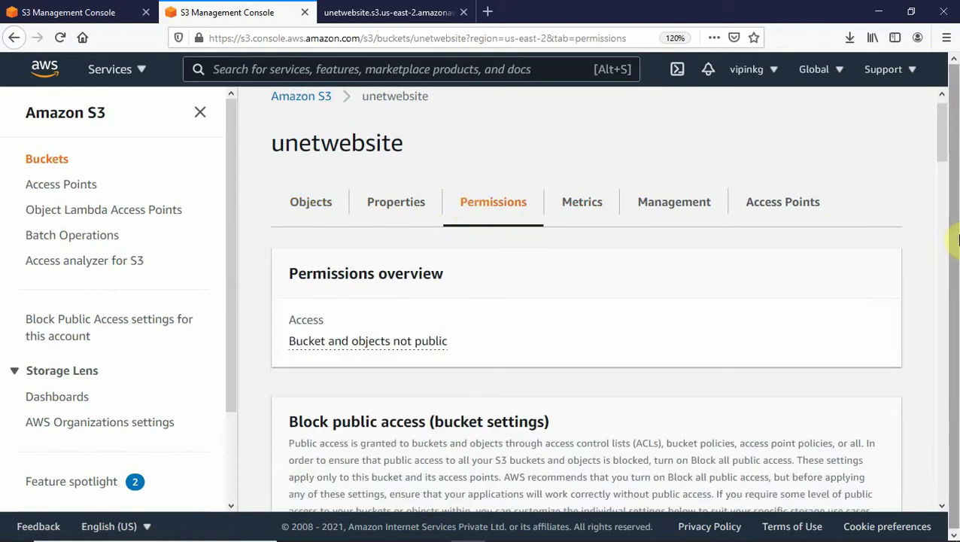
{"action": "left_click_drag", "start_coordinate": [938, 150], "coordinate": [938, 197]}
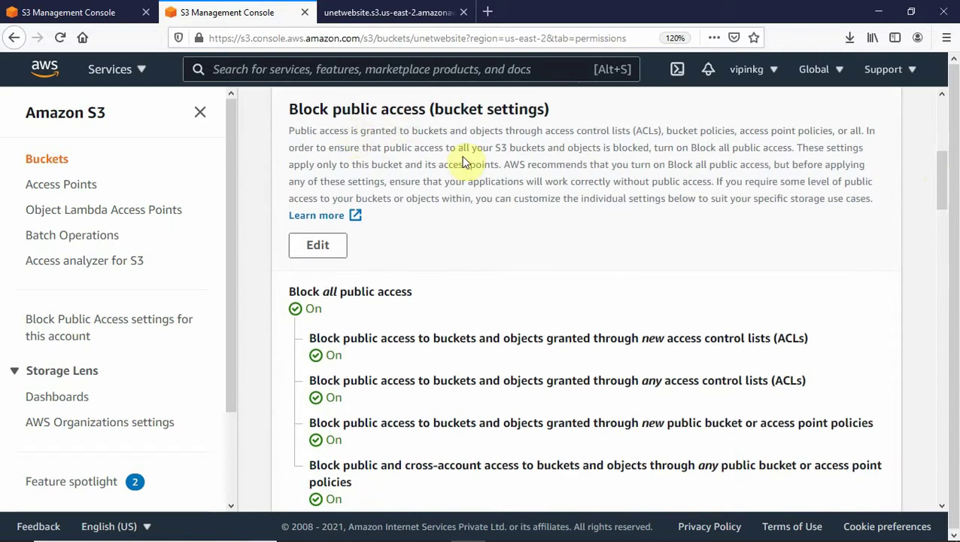
{"action": "left_click", "coordinate": [200, 112]}
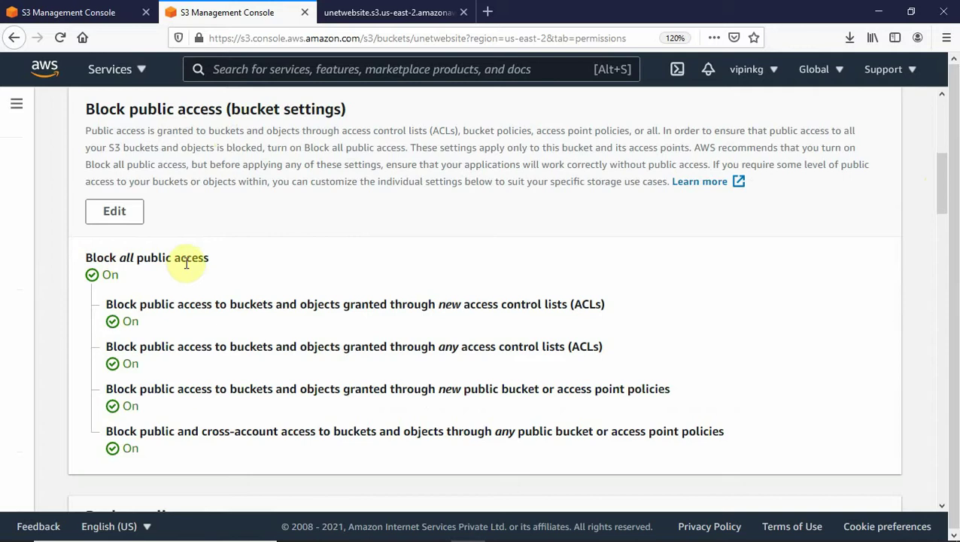
{"action": "left_click", "coordinate": [112, 212]}
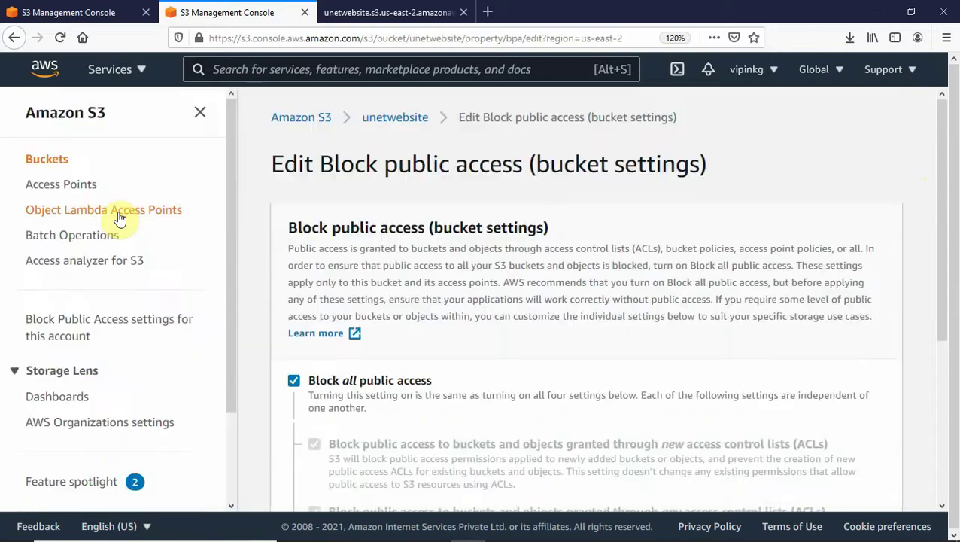
{"action": "left_click", "coordinate": [293, 383]}
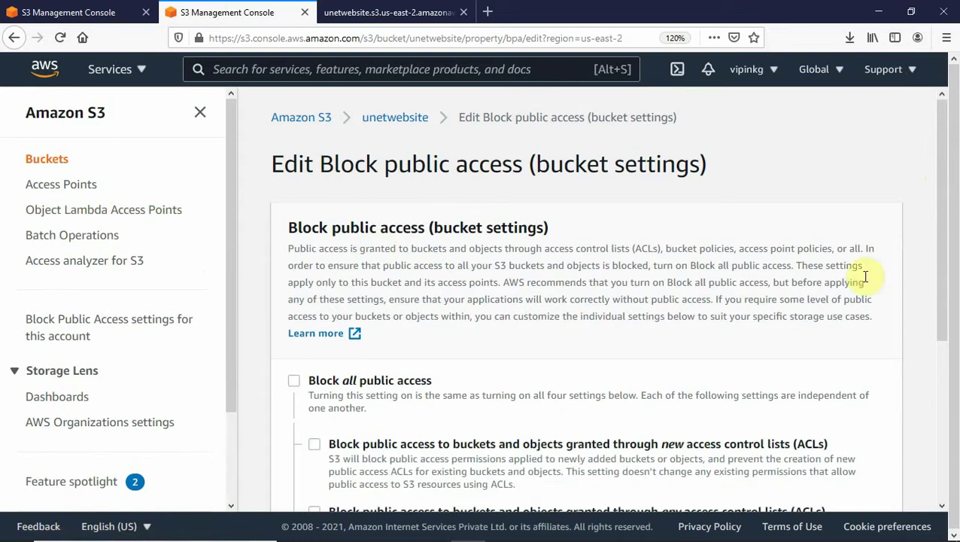
{"action": "left_click_drag", "start_coordinate": [947, 264], "coordinate": [955, 449]}
{"action": "left_click", "coordinate": [837, 484]}
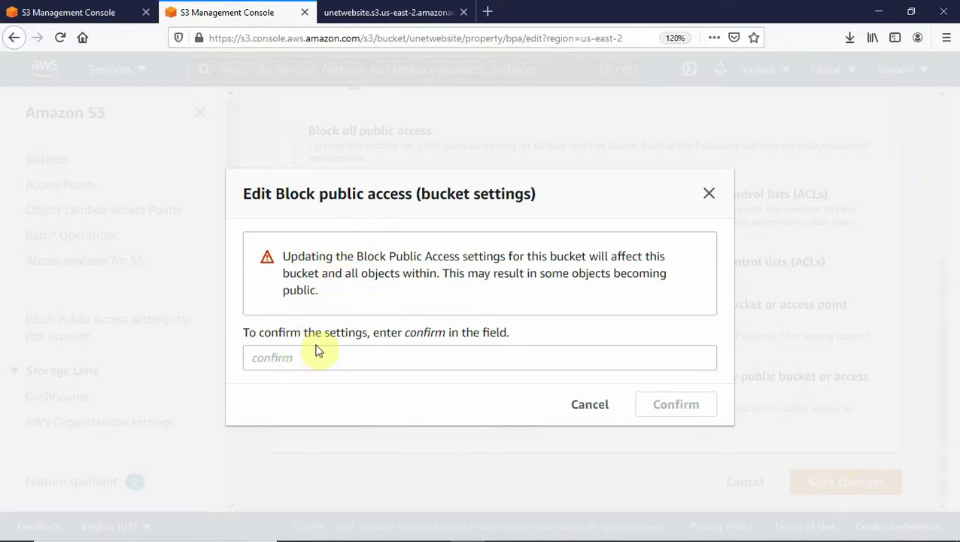
{"action": "left_click", "coordinate": [282, 359]}
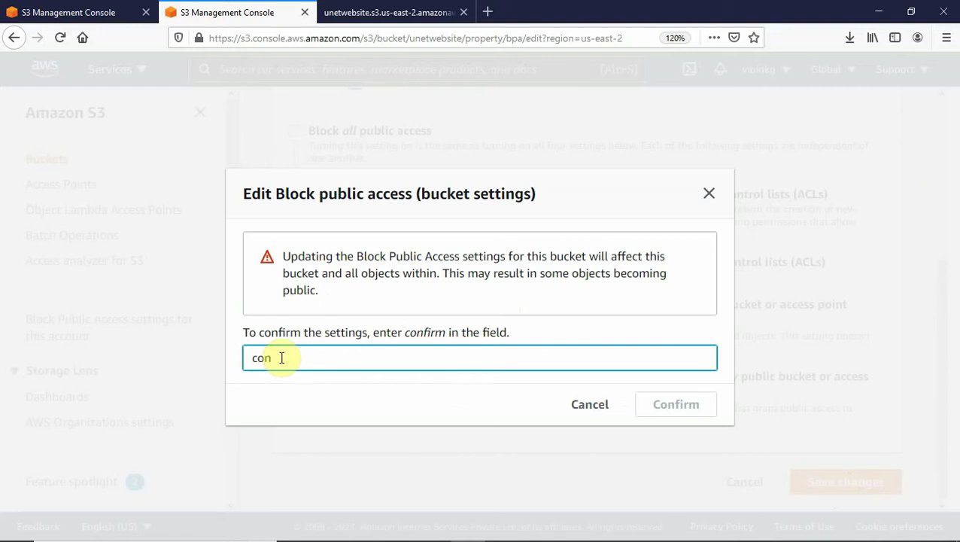
{"action": "type", "text": "confirm"}
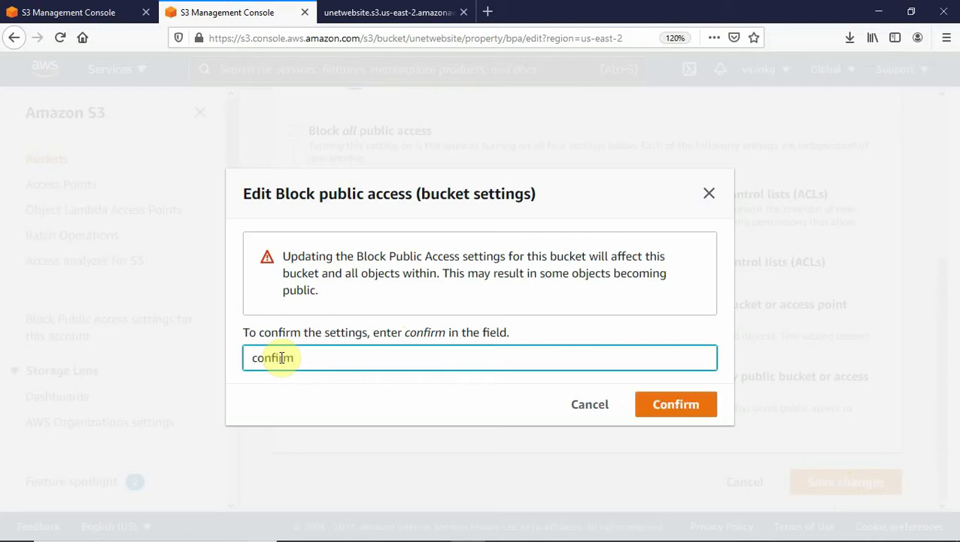
{"action": "left_click", "coordinate": [679, 407]}
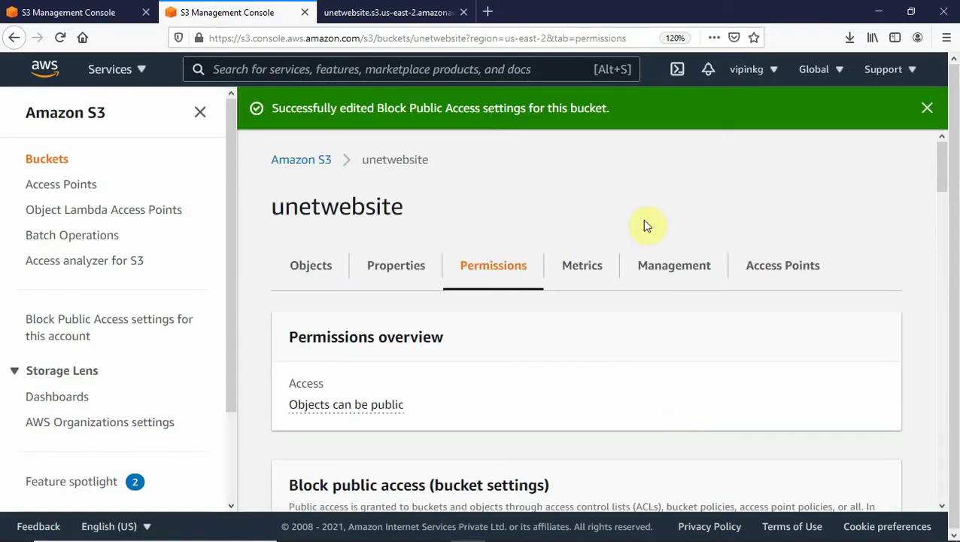
Reload the photo1.jpg object URL to test its public access, and return to the S3 console.
{"action": "left_click", "coordinate": [401, 13]}
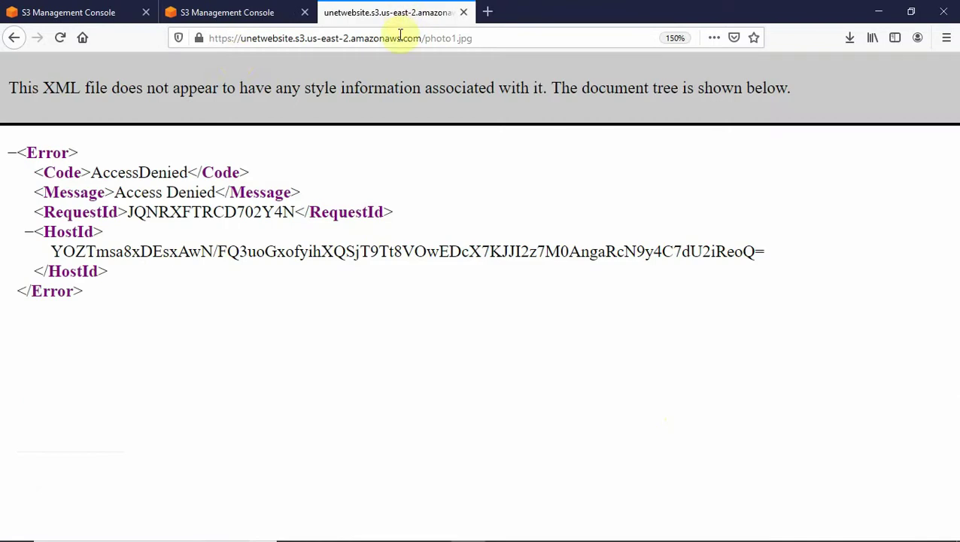
{"action": "left_click", "coordinate": [59, 39]}
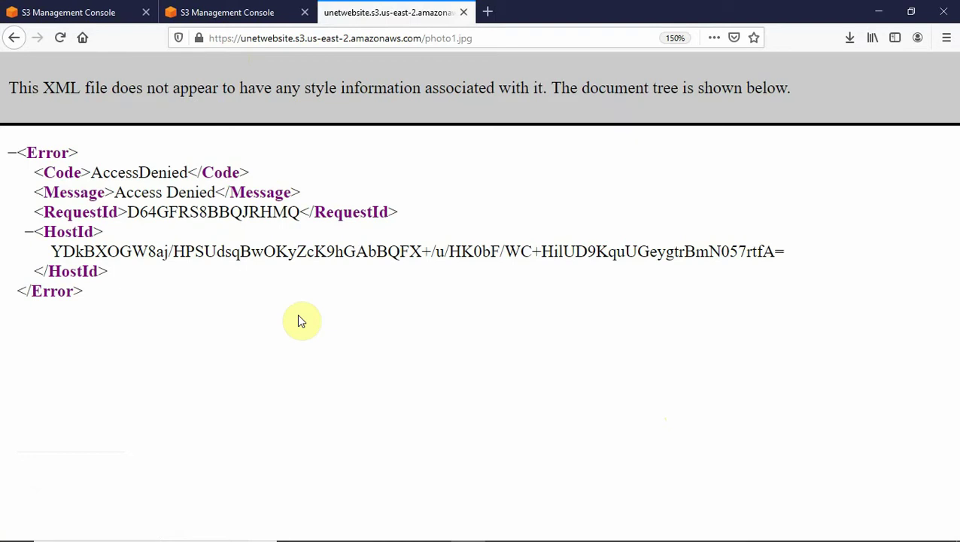
{"action": "left_click", "coordinate": [225, 14]}
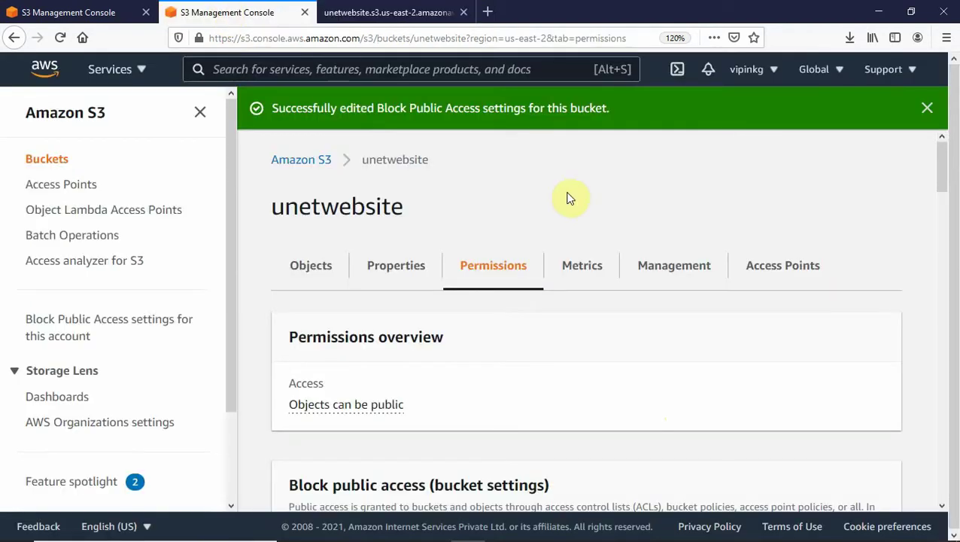
Make photo1.jpg in the unetwebsite bucket public using the Make public object action, and review the resulting status.
{"action": "left_click", "coordinate": [323, 162]}
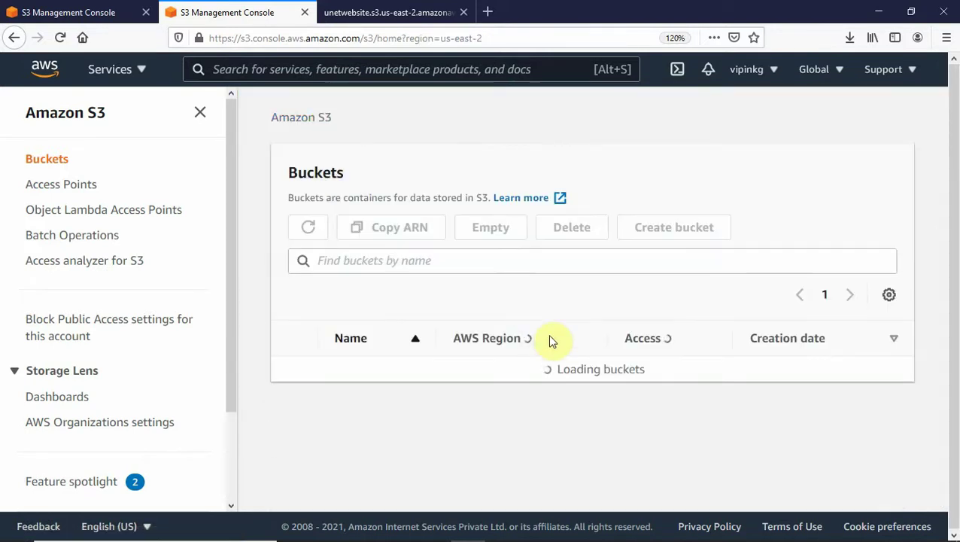
{"action": "left_click", "coordinate": [375, 379]}
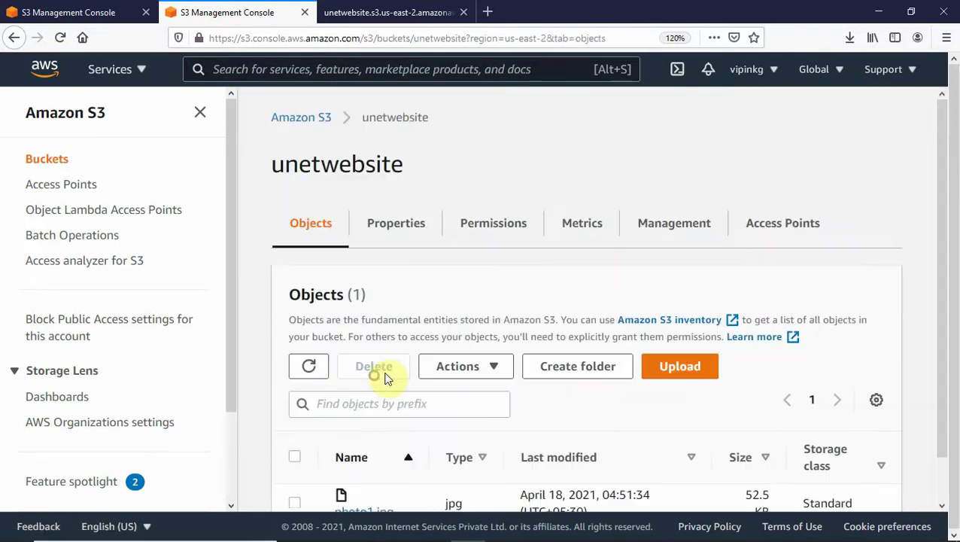
{"action": "left_click_drag", "start_coordinate": [945, 278], "coordinate": [952, 399]}
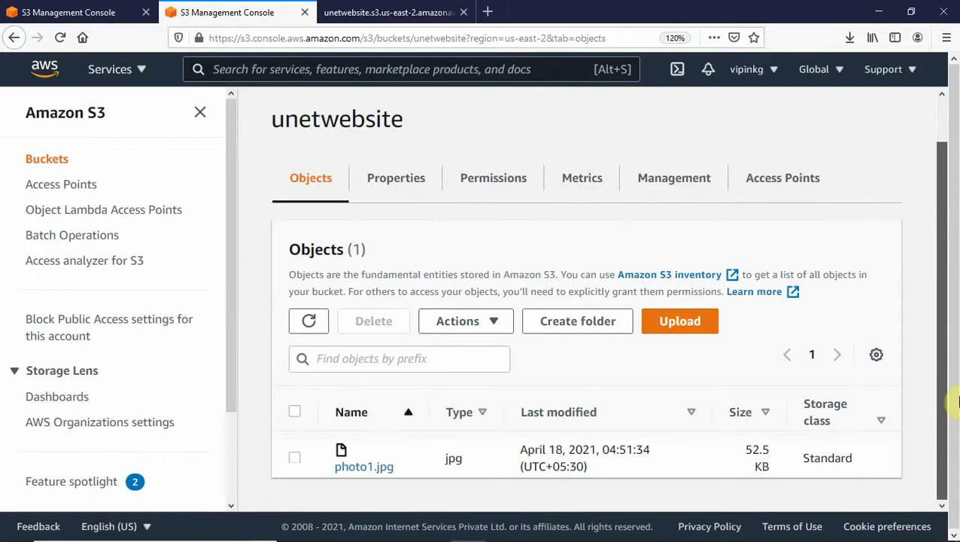
{"action": "left_click", "coordinate": [293, 457]}
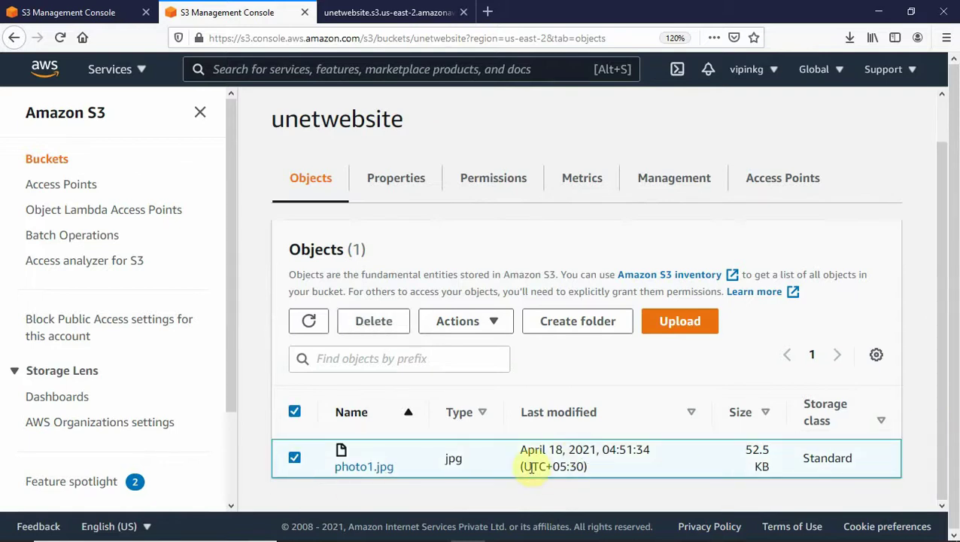
{"action": "left_click", "coordinate": [489, 323]}
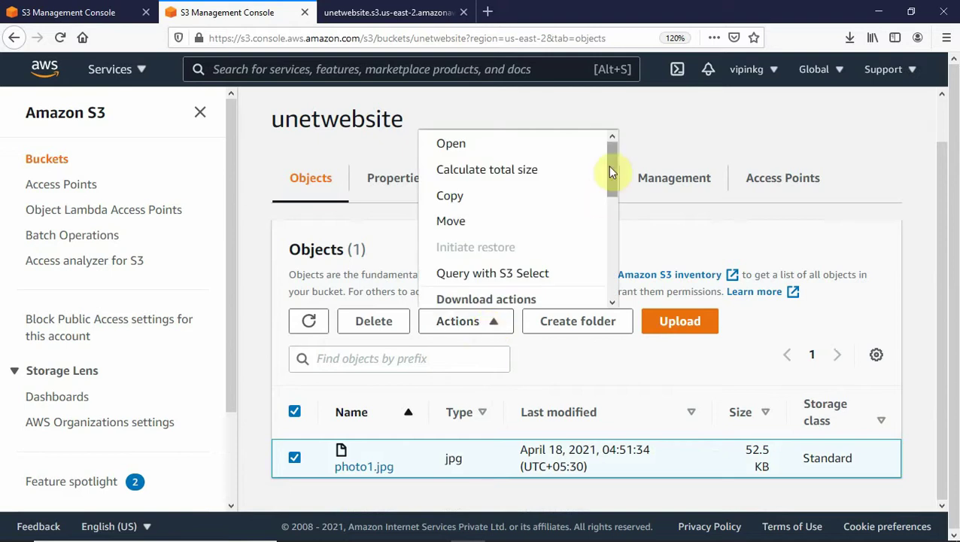
{"action": "left_click_drag", "start_coordinate": [607, 171], "coordinate": [617, 283]}
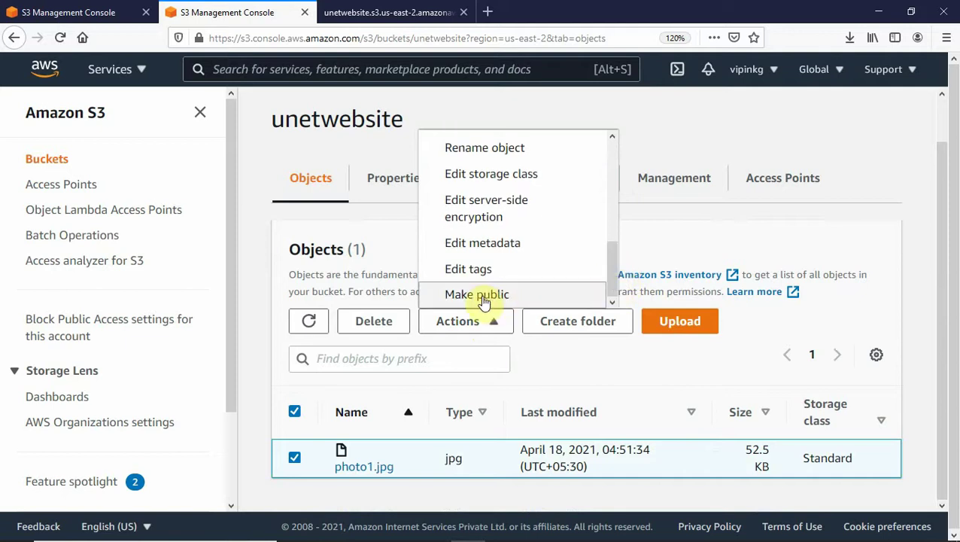
{"action": "left_click", "coordinate": [482, 296]}
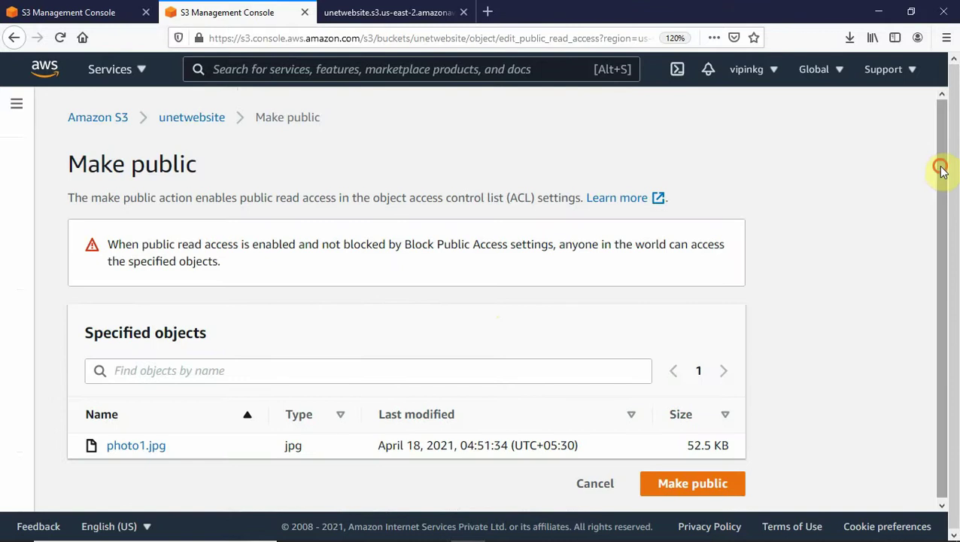
{"action": "left_click_drag", "start_coordinate": [940, 167], "coordinate": [945, 290]}
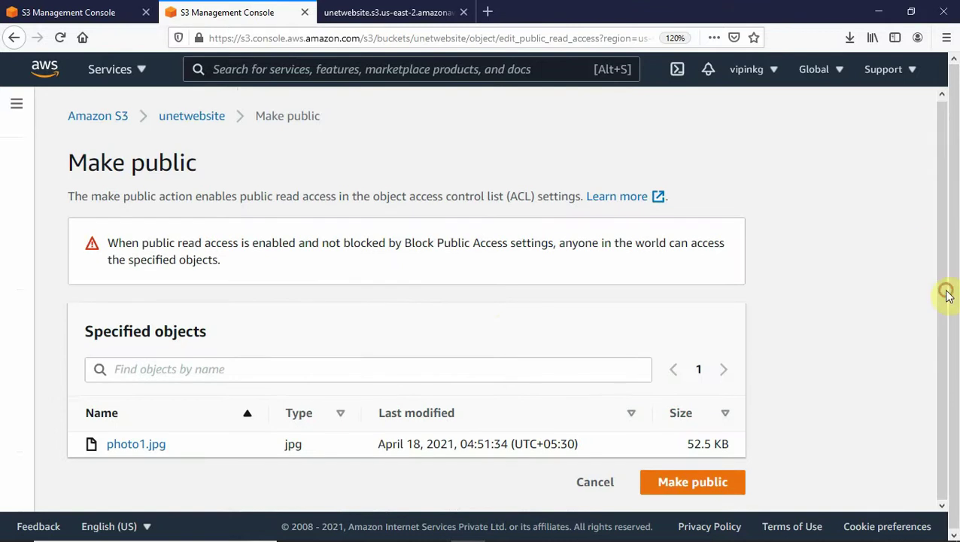
{"action": "left_click", "coordinate": [682, 490]}
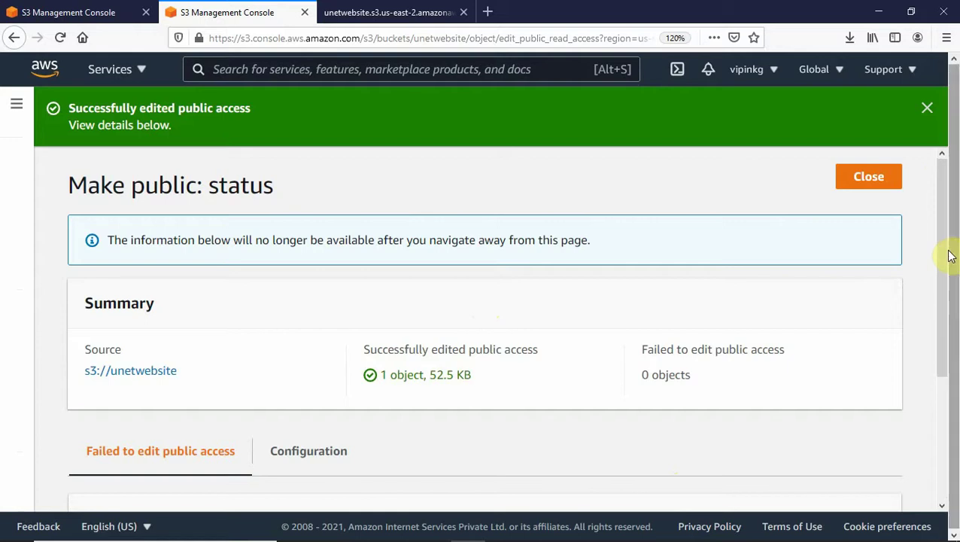
{"action": "left_click_drag", "start_coordinate": [943, 266], "coordinate": [952, 373]}
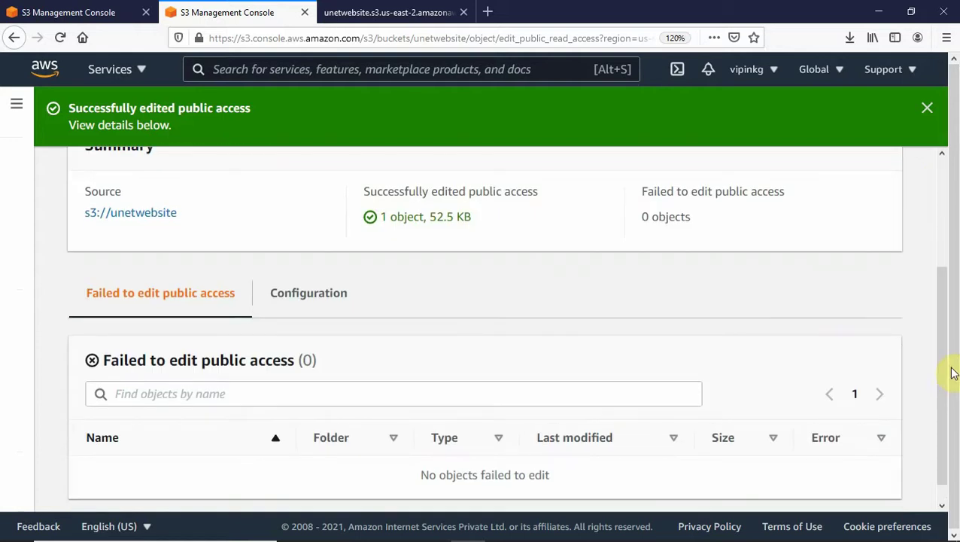
Reload the photo1.jpg object URL to check that the image loads publicly, and return to the S3 console.
{"action": "left_click", "coordinate": [354, 19]}
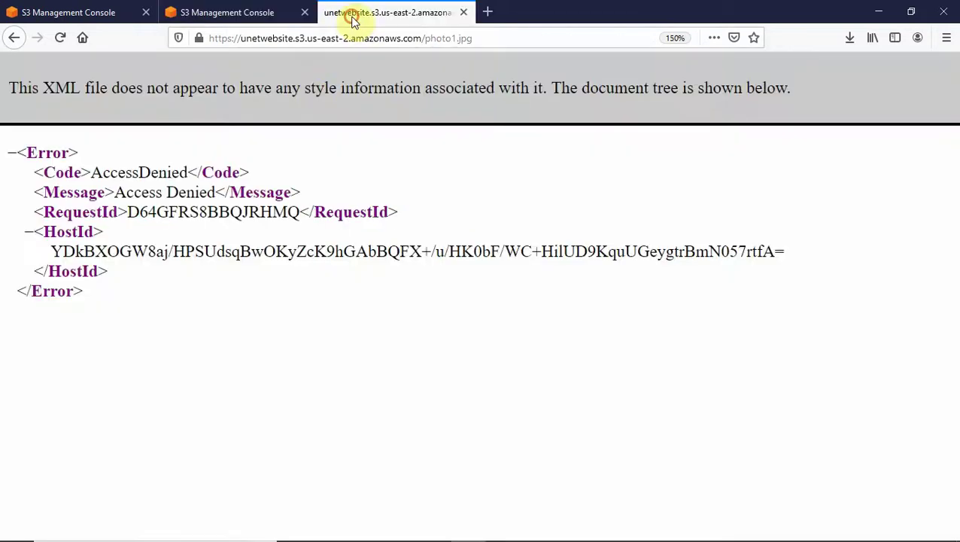
{"action": "left_click", "coordinate": [60, 39]}
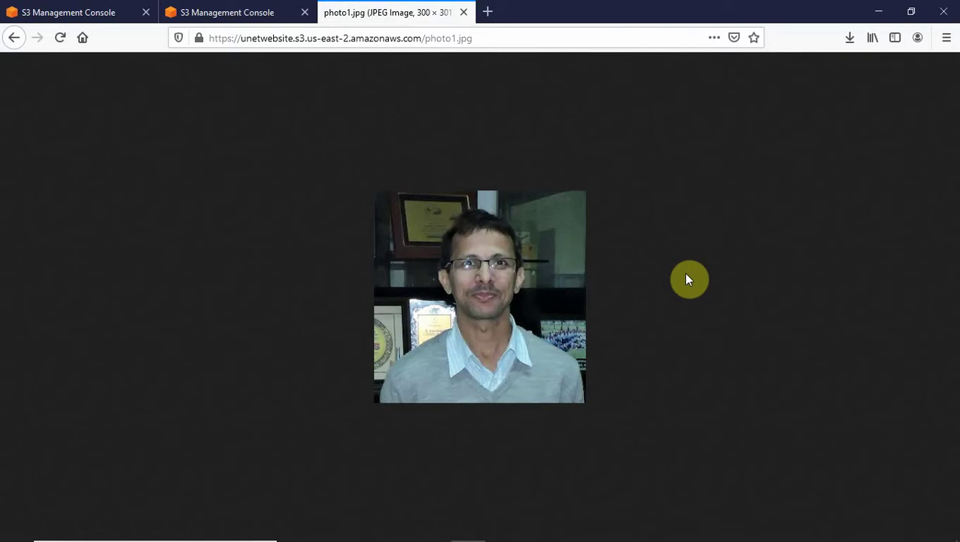
{"action": "left_click", "coordinate": [197, 12]}
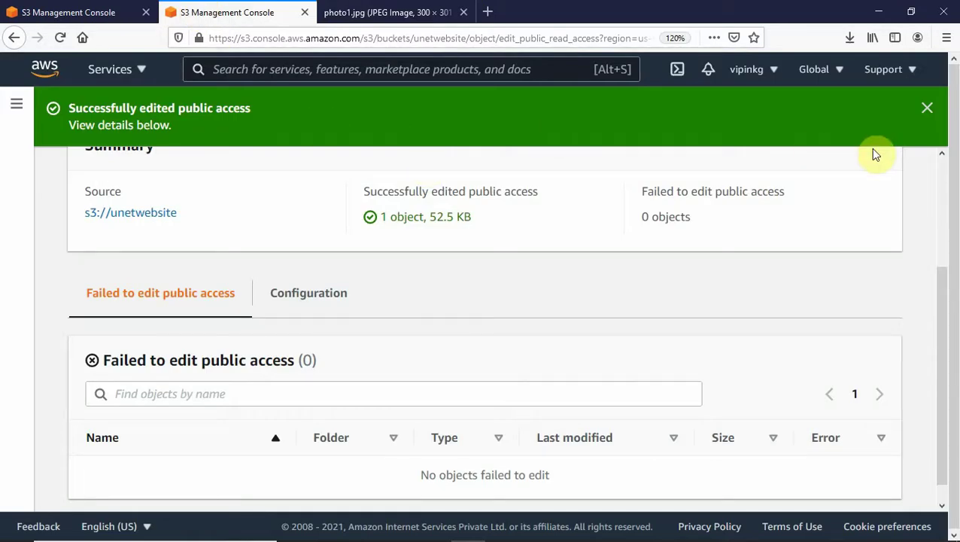
Return to the unetwebsite bucket, start a new upload, and add the photo2 JPG file from the Desktop.
{"action": "left_click", "coordinate": [927, 109]}
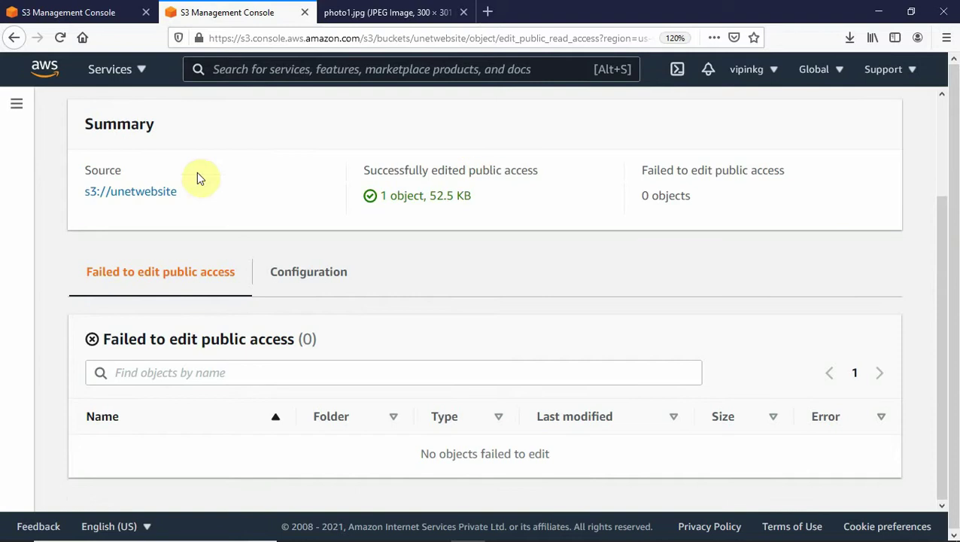
{"action": "left_click", "coordinate": [147, 194]}
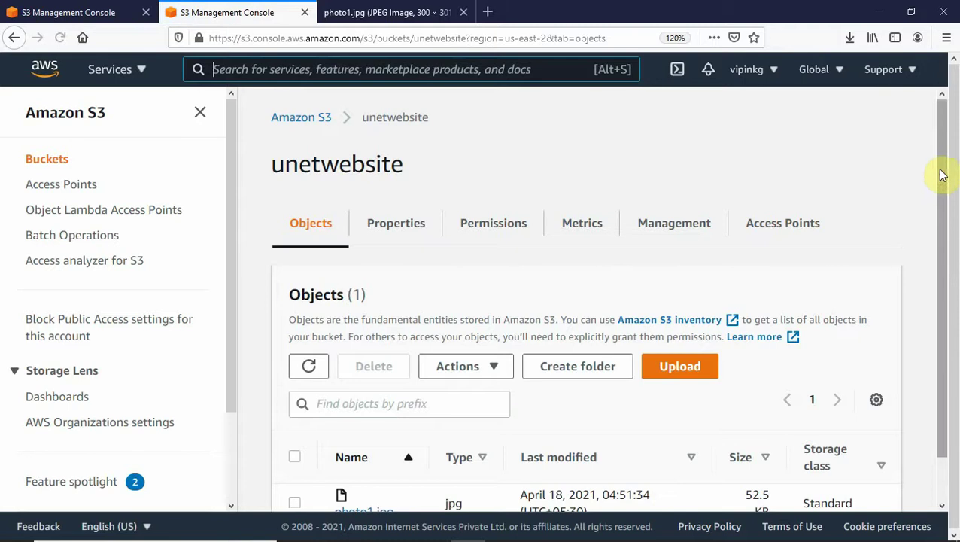
{"action": "left_click_drag", "start_coordinate": [937, 176], "coordinate": [948, 259]}
{"action": "left_click", "coordinate": [669, 321]}
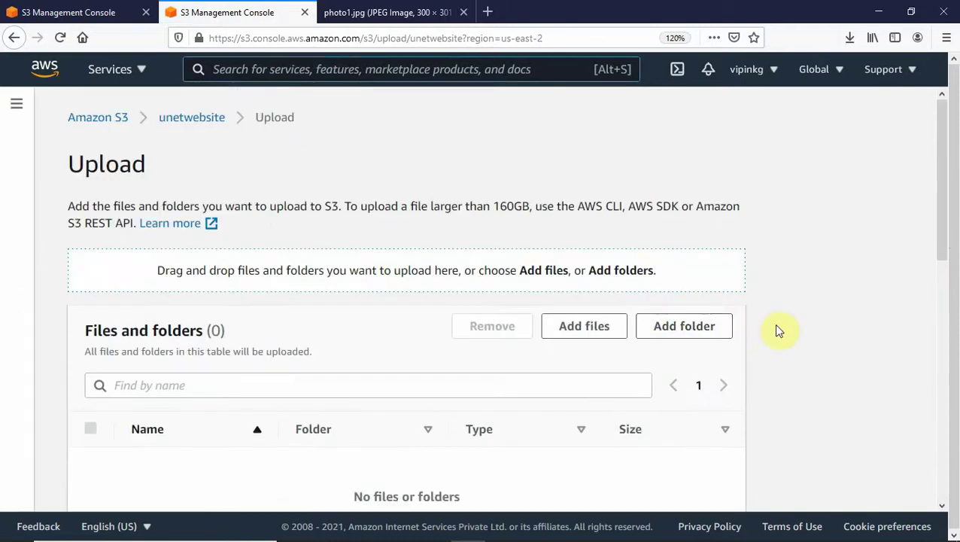
{"action": "mouse_move", "coordinate": [943, 214]}
{"action": "left_mouse_down"}
{"action": "mouse_move", "coordinate": [943, 285]}
{"action": "mouse_move", "coordinate": [939, 230]}
{"action": "left_mouse_up"}
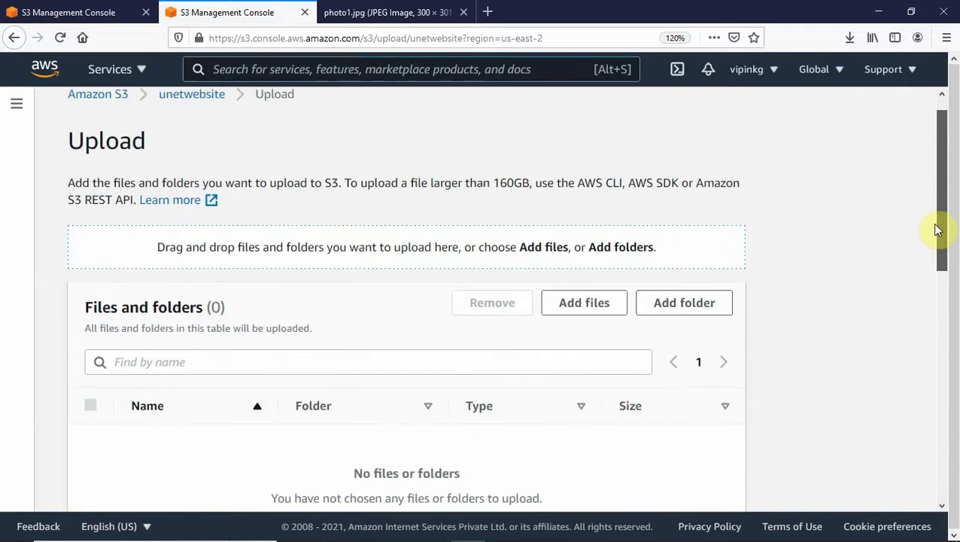
{"action": "left_click", "coordinate": [590, 312]}
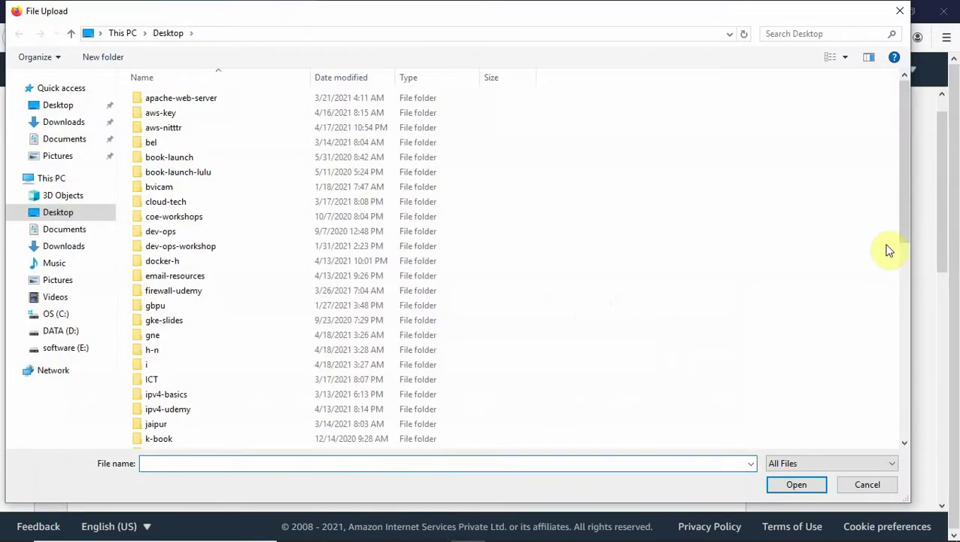
{"action": "left_click_drag", "start_coordinate": [907, 229], "coordinate": [896, 461]}
{"action": "left_click", "coordinate": [182, 397]}
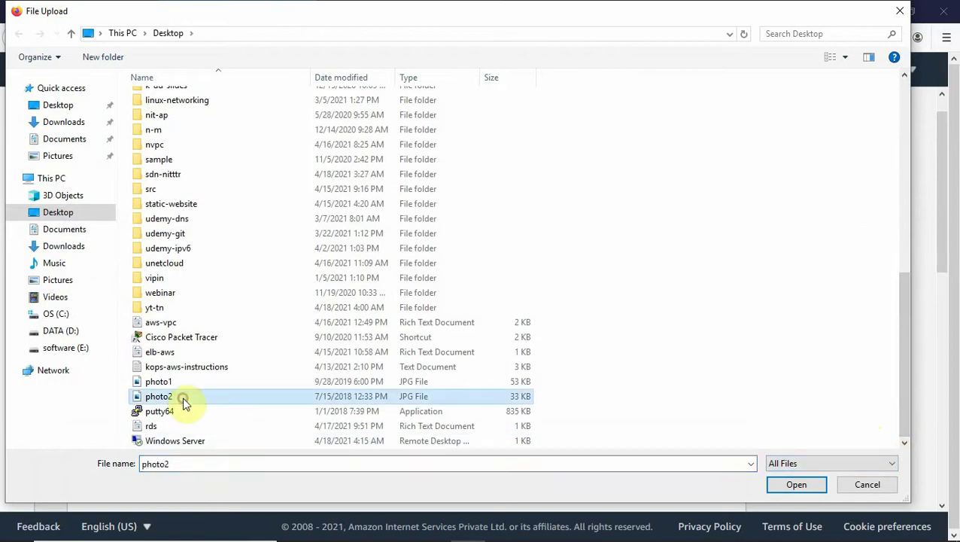
{"action": "left_click", "coordinate": [804, 489]}
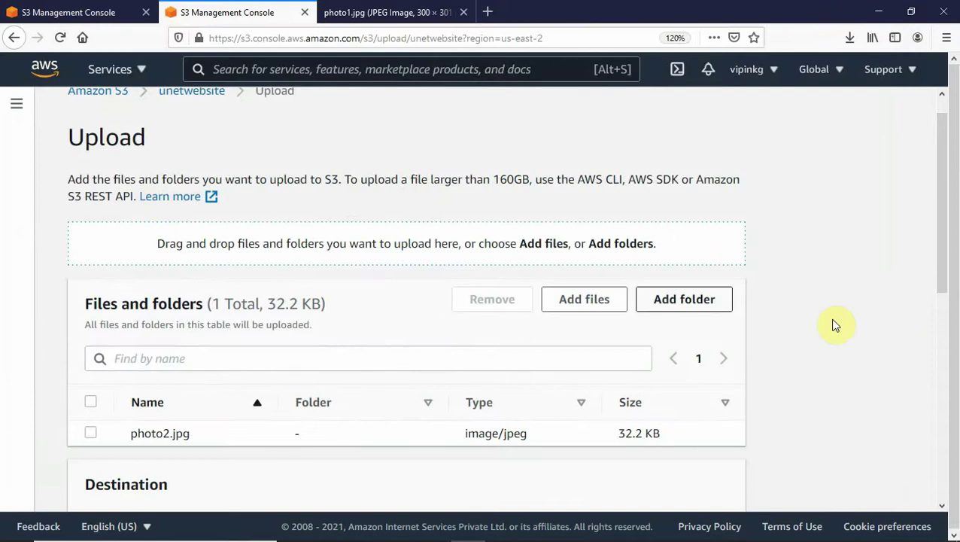
Grant Everyone (public access) Read on objects in the additional upload options, acknowledge the effects, and upload photo2.jpg.
{"action": "left_click_drag", "start_coordinate": [945, 258], "coordinate": [950, 374]}
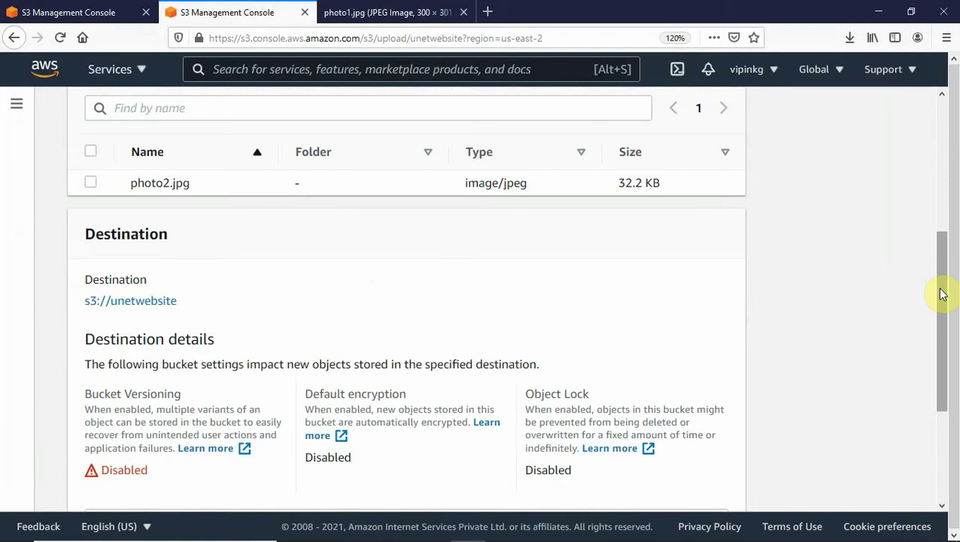
{"action": "left_click_drag", "start_coordinate": [942, 294], "coordinate": [948, 433]}
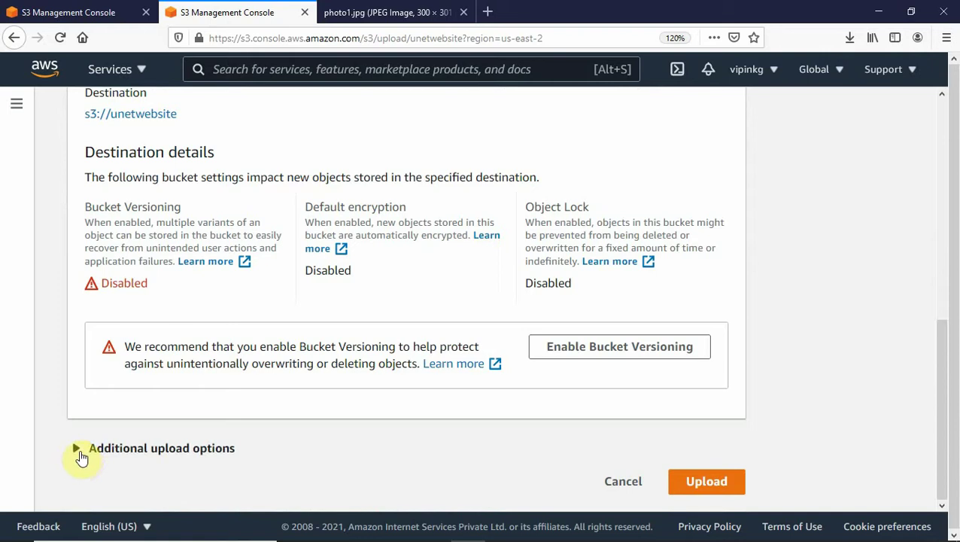
{"action": "left_click", "coordinate": [81, 451]}
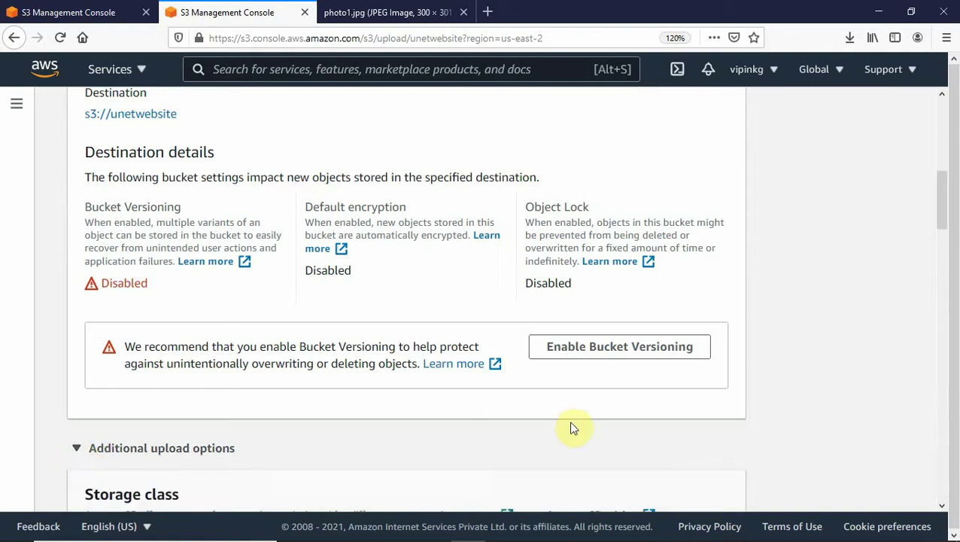
{"action": "left_click_drag", "start_coordinate": [943, 210], "coordinate": [952, 408]}
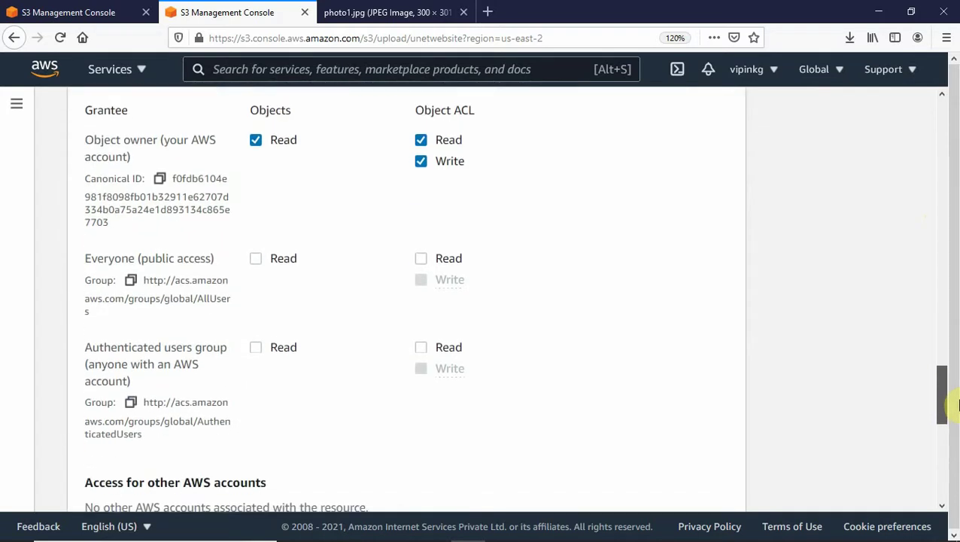
{"action": "left_click", "coordinate": [255, 259]}
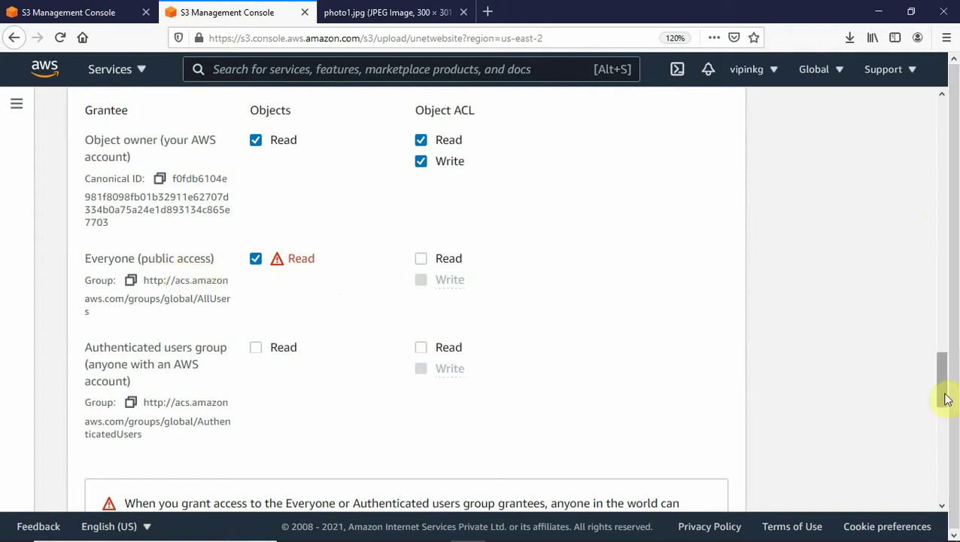
{"action": "left_click_drag", "start_coordinate": [947, 396], "coordinate": [940, 423]}
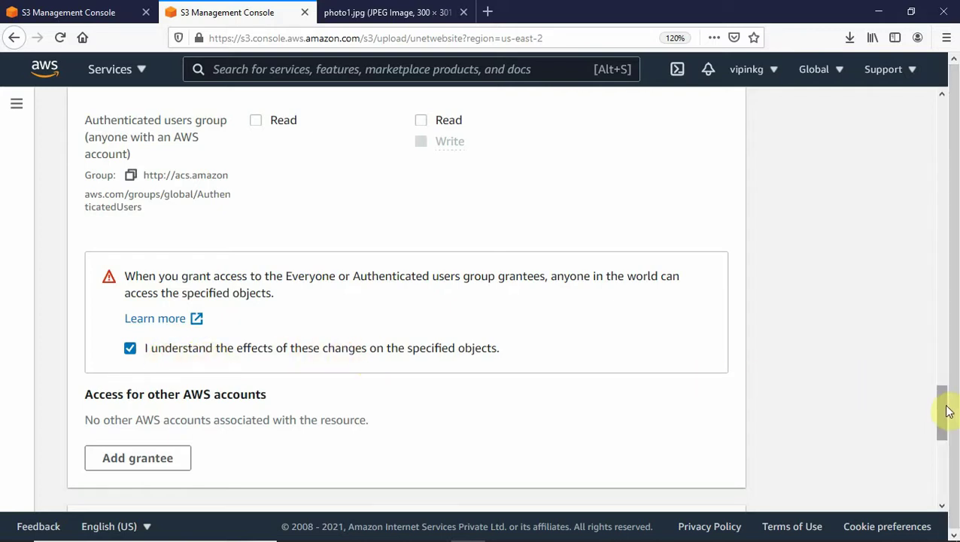
{"action": "left_click_drag", "start_coordinate": [945, 405], "coordinate": [938, 488]}
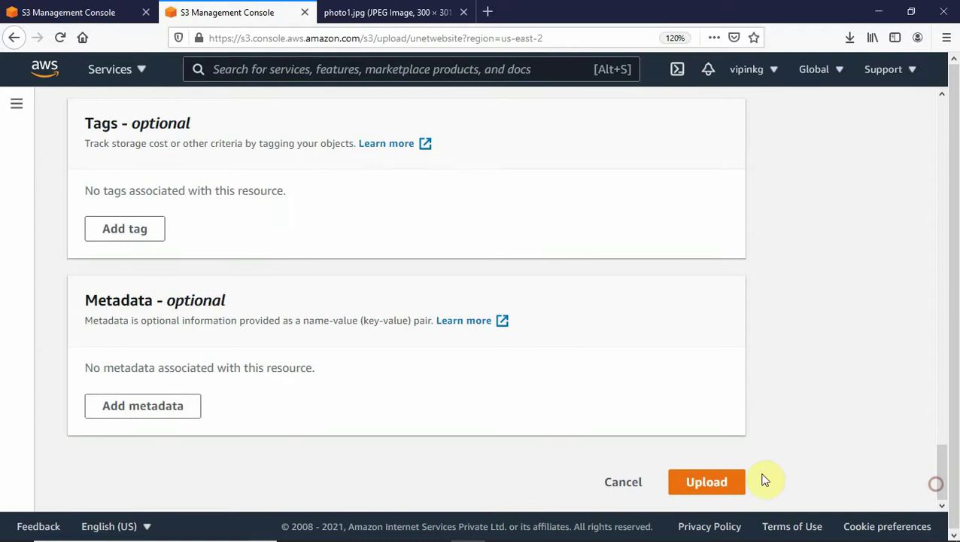
{"action": "left_click", "coordinate": [686, 477]}
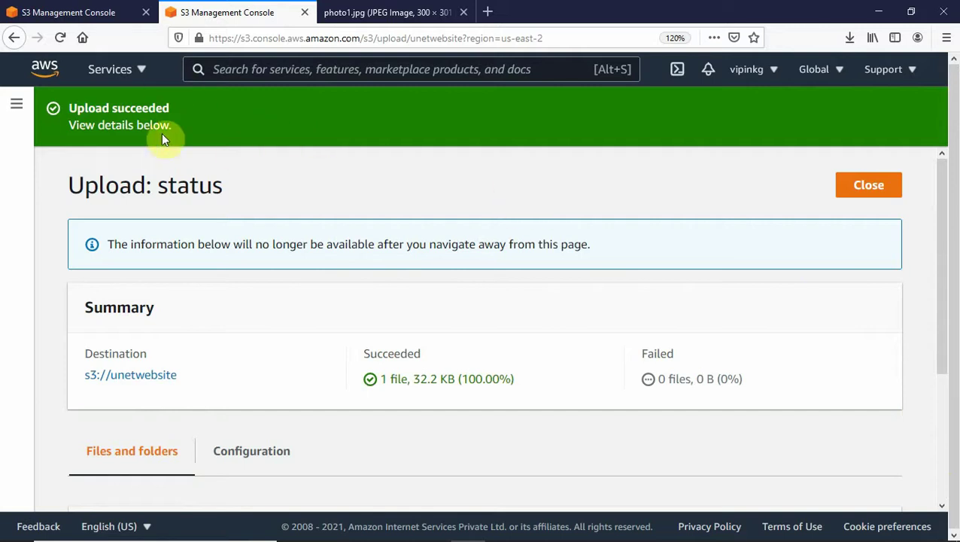
Open photo2.jpg from the unetwebsite bucket's object list and copy its object URL.
{"action": "left_click", "coordinate": [16, 103]}
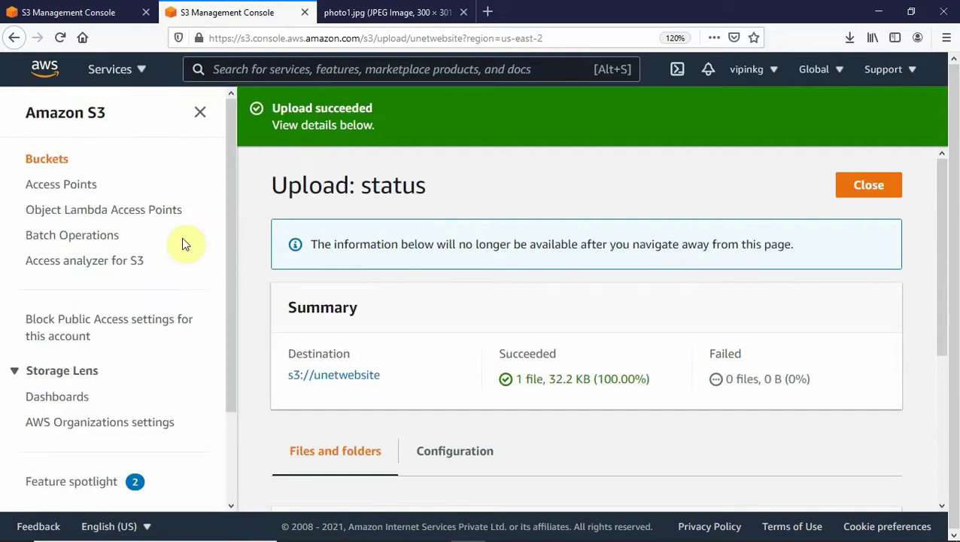
{"action": "left_click", "coordinate": [48, 162]}
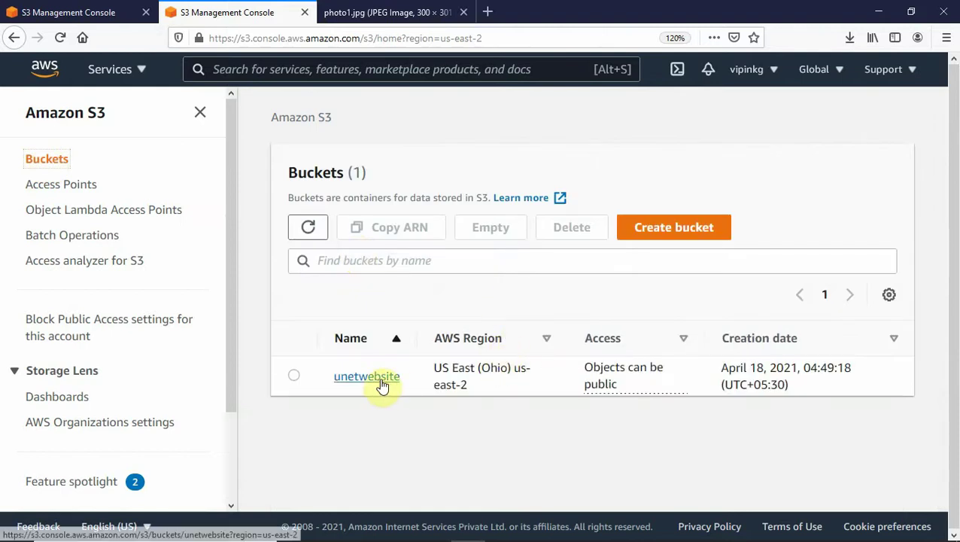
{"action": "left_click", "coordinate": [380, 381]}
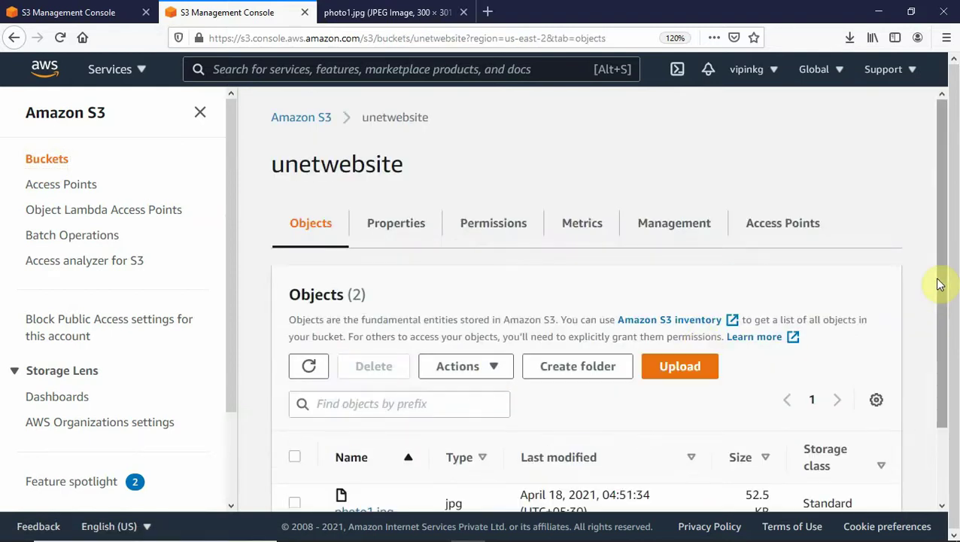
{"action": "left_click_drag", "start_coordinate": [938, 282], "coordinate": [951, 406]}
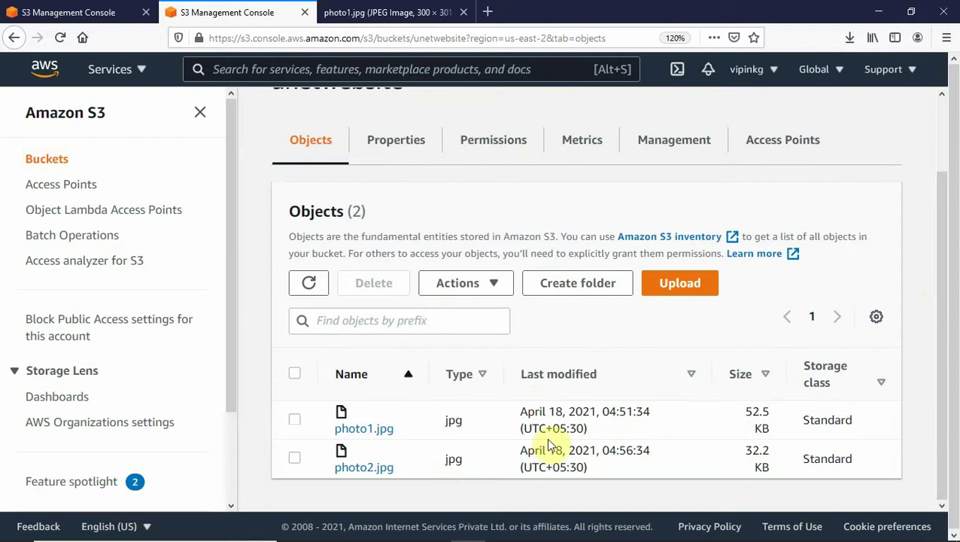
{"action": "left_click", "coordinate": [375, 469]}
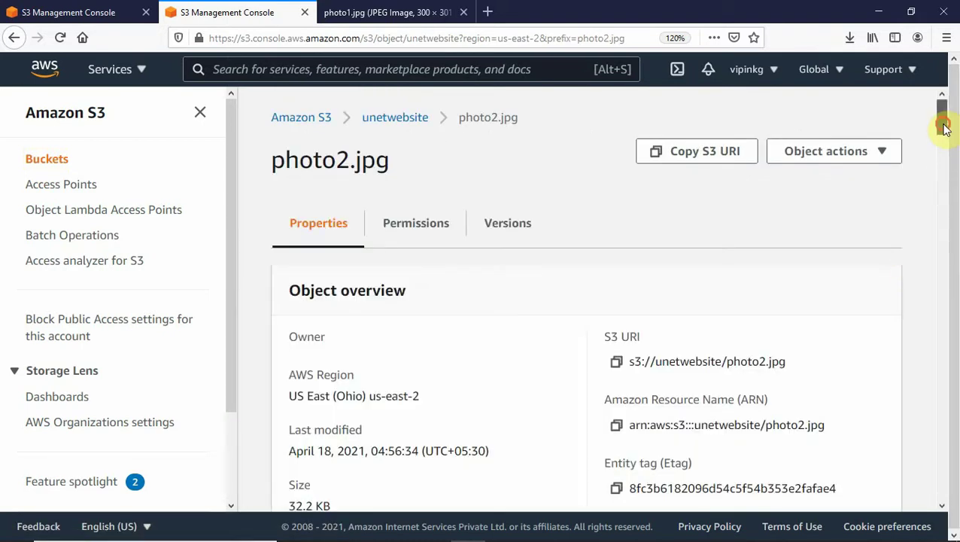
{"action": "left_click_drag", "start_coordinate": [945, 124], "coordinate": [943, 145]}
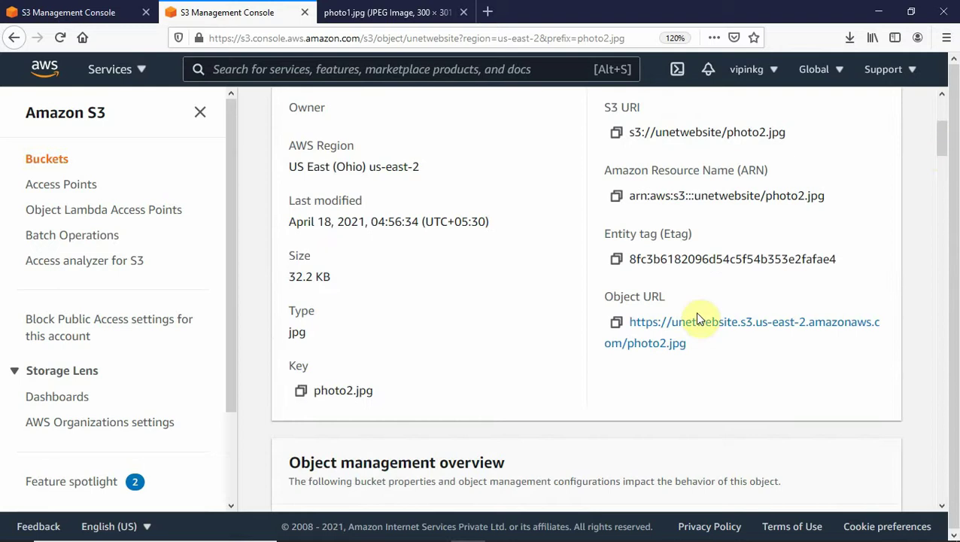
{"action": "left_click", "coordinate": [615, 323]}
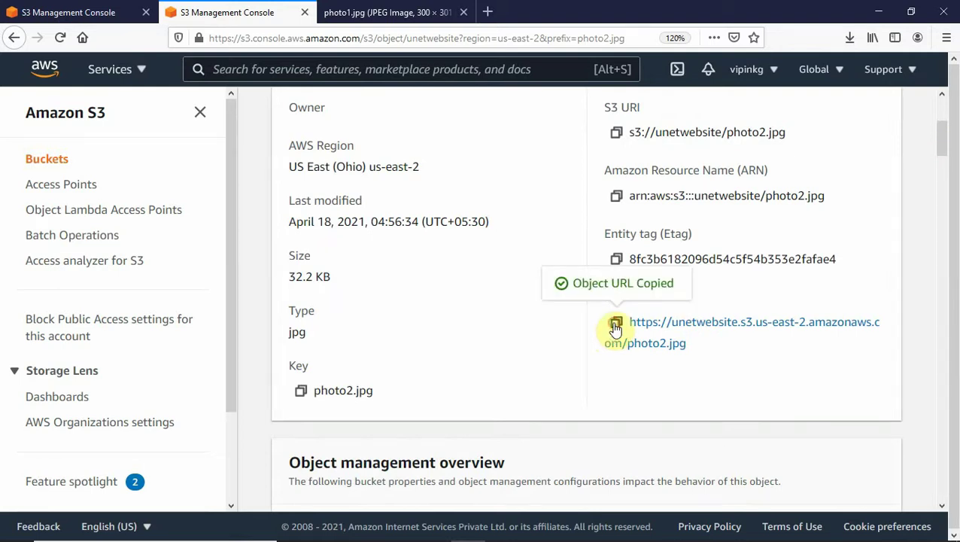
Open the copied photo2.jpg object URL in a new browser tab and check the image at a larger zoom.
{"action": "left_click", "coordinate": [491, 12]}
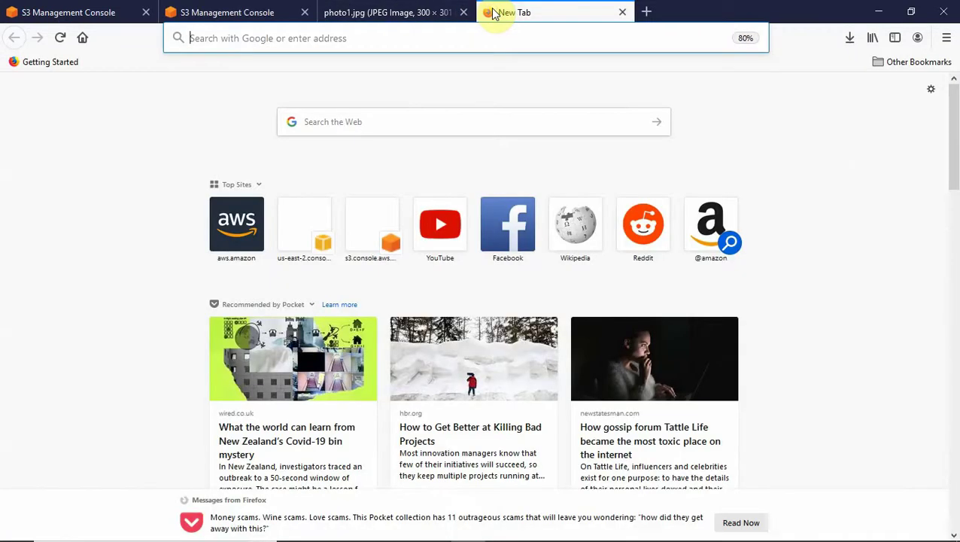
{"action": "key", "text": "ctrl+v"}
{"action": "key", "text": "Return"}
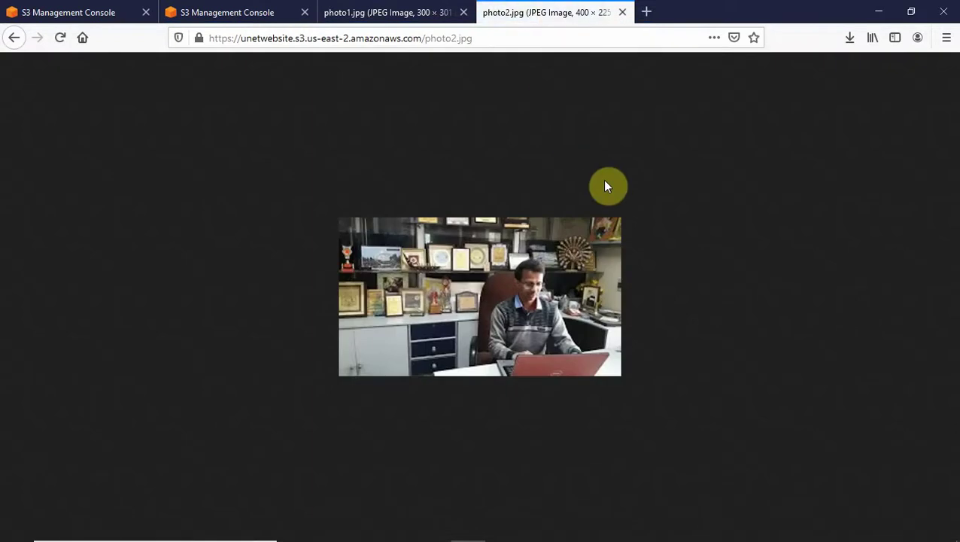
{"action": "key", "text": "ctrl+plus"}
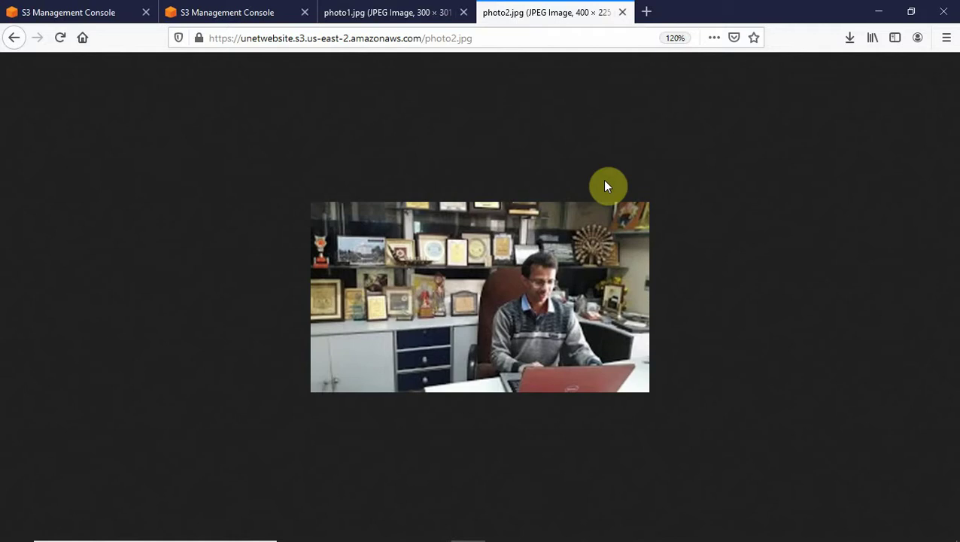
Close the photo1.jpg and photo2.jpg image tabs and return to the unetwebsite bucket's object list.
{"action": "left_click", "coordinate": [425, 12]}
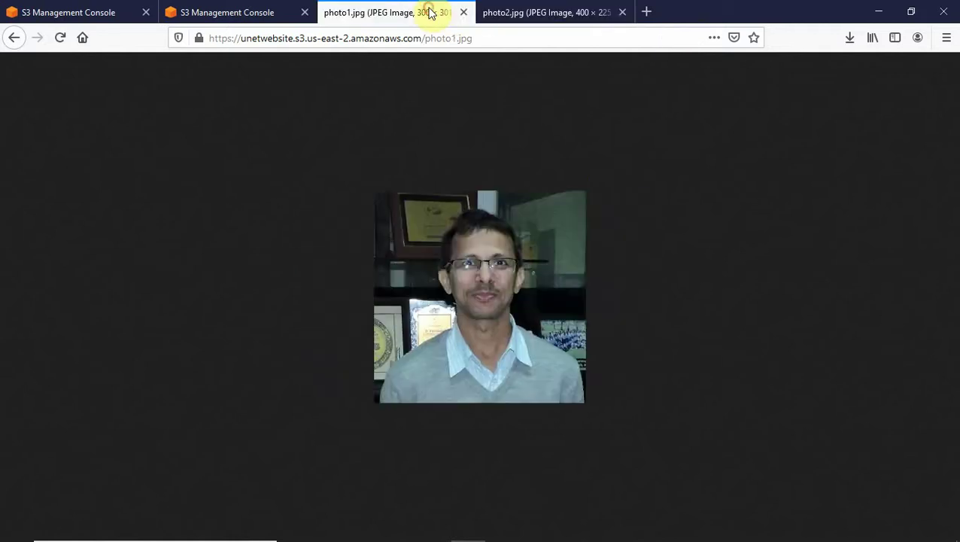
{"action": "left_click", "coordinate": [462, 14]}
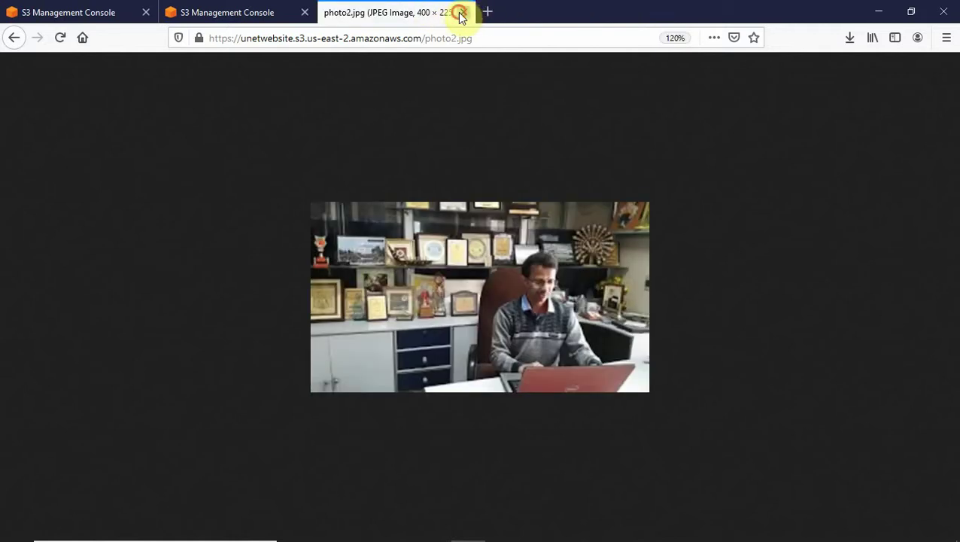
{"action": "left_click", "coordinate": [459, 14]}
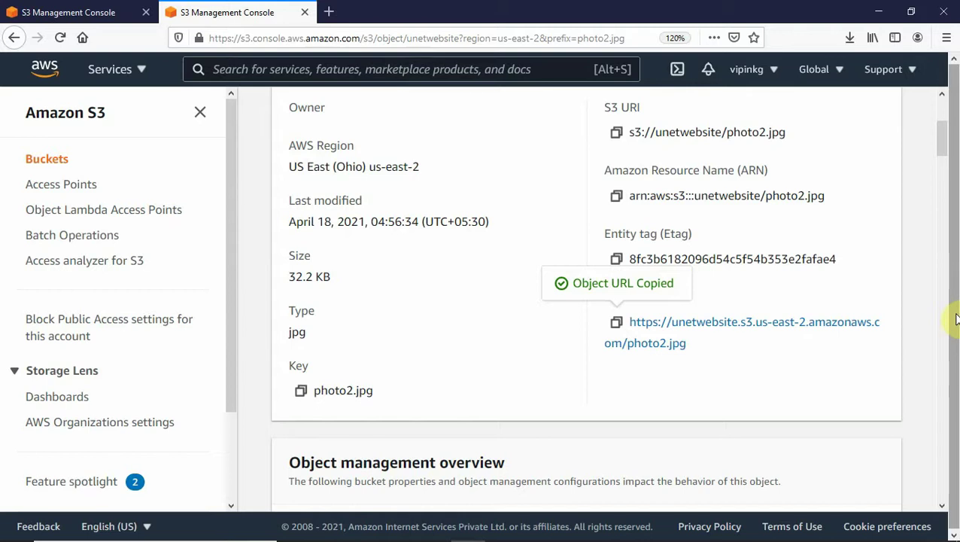
{"action": "left_click_drag", "start_coordinate": [941, 140], "coordinate": [937, 101]}
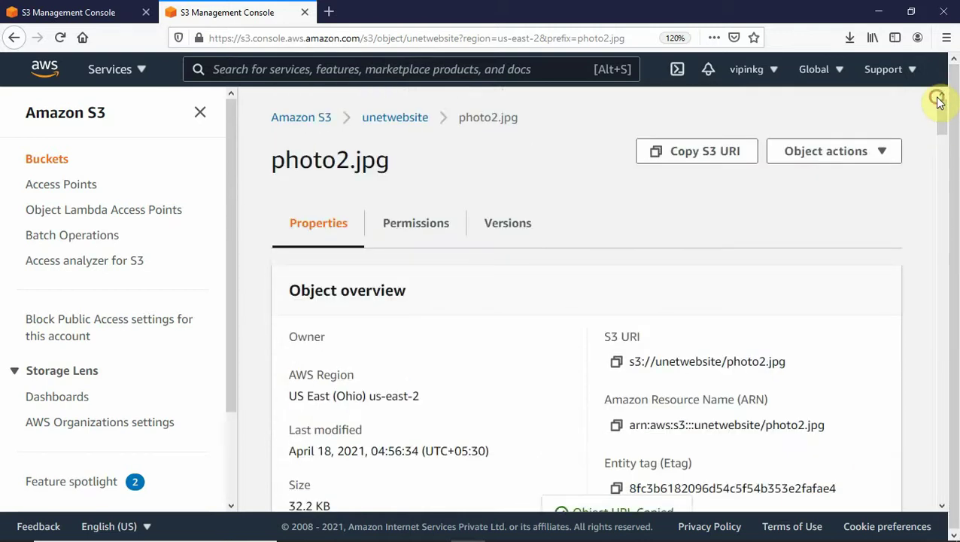
{"action": "left_click", "coordinate": [395, 119]}
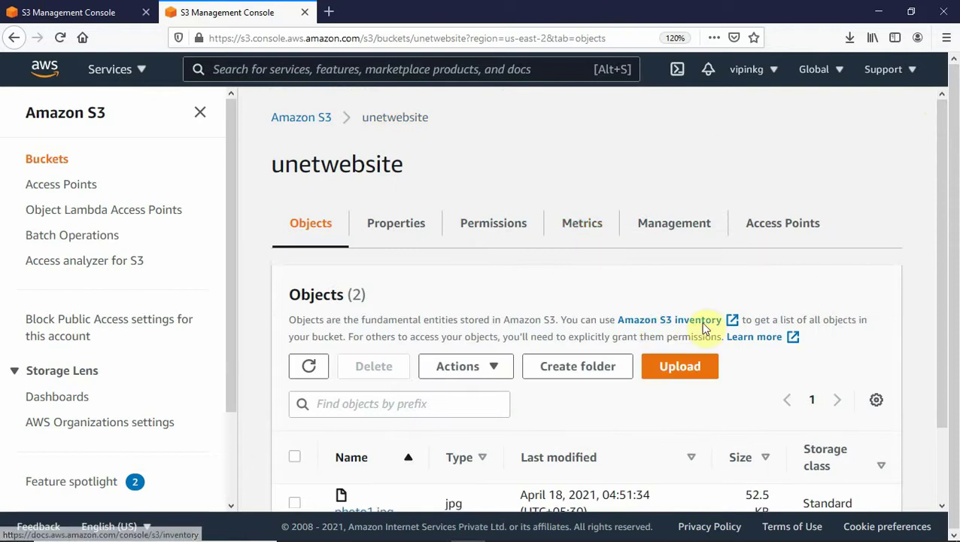
{"action": "left_click", "coordinate": [489, 367]}
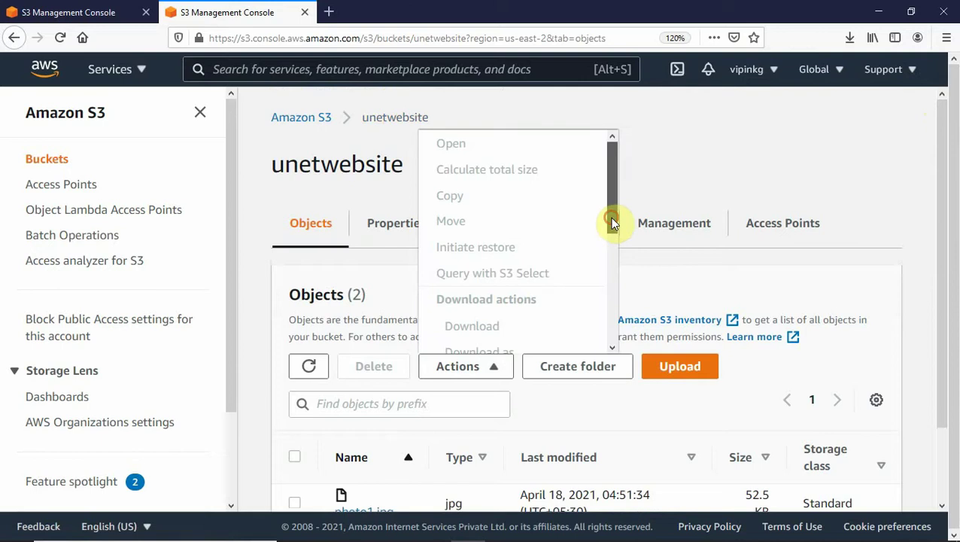
{"action": "left_click_drag", "start_coordinate": [610, 216], "coordinate": [592, 174]}
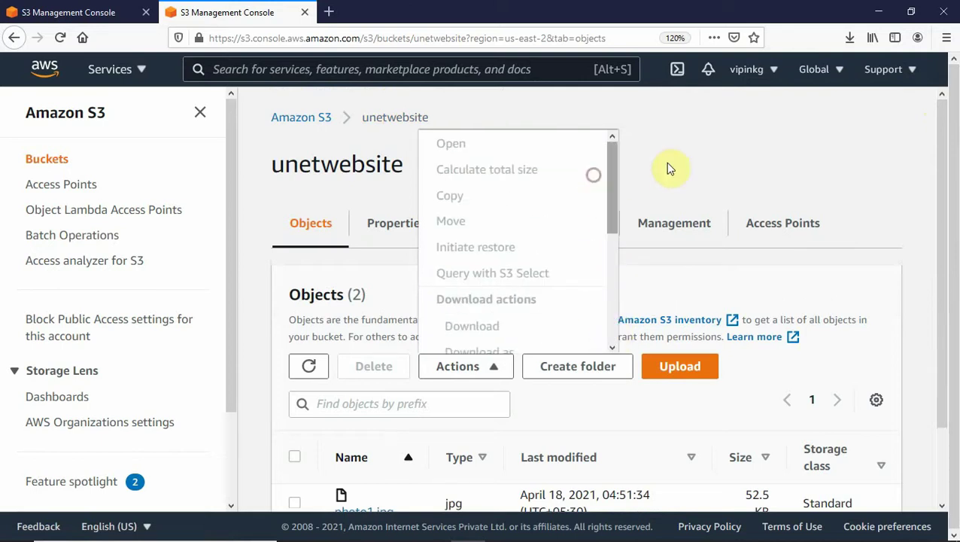
{"action": "left_click", "coordinate": [688, 163]}
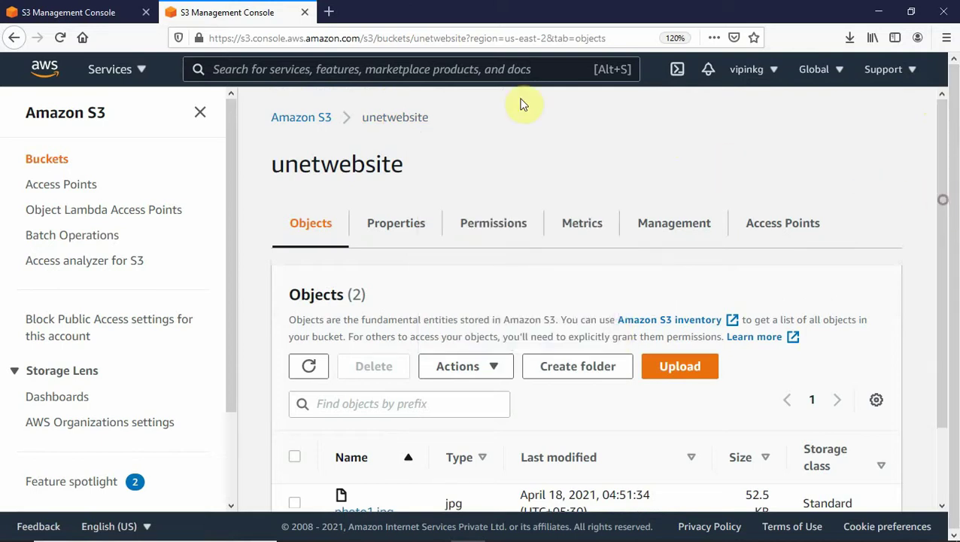
{"action": "left_click", "coordinate": [321, 119]}
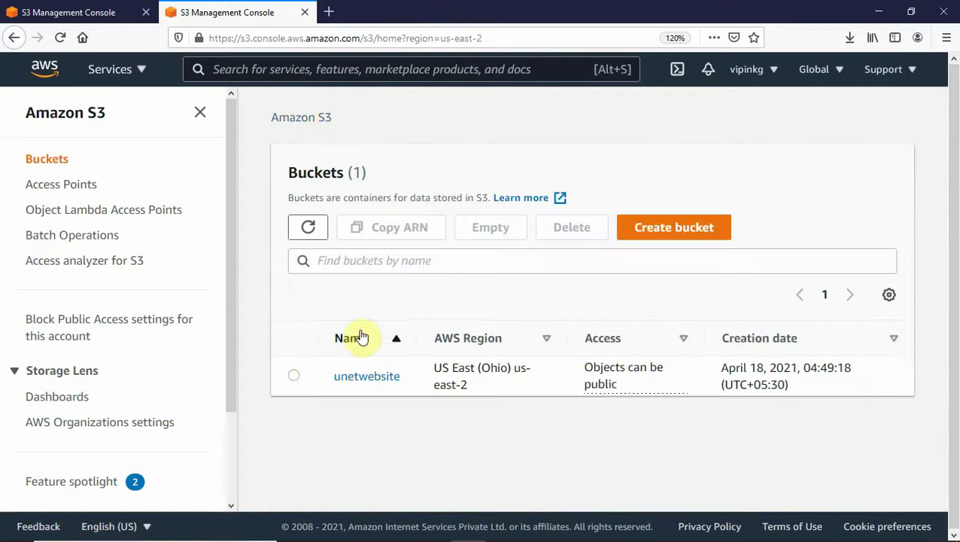
{"action": "left_click", "coordinate": [295, 378]}
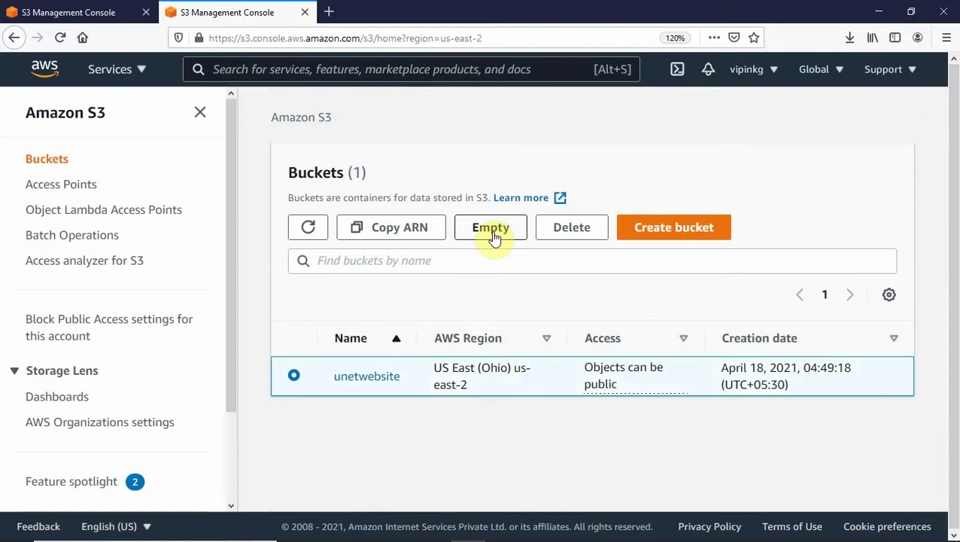
{"action": "left_click", "coordinate": [366, 378]}
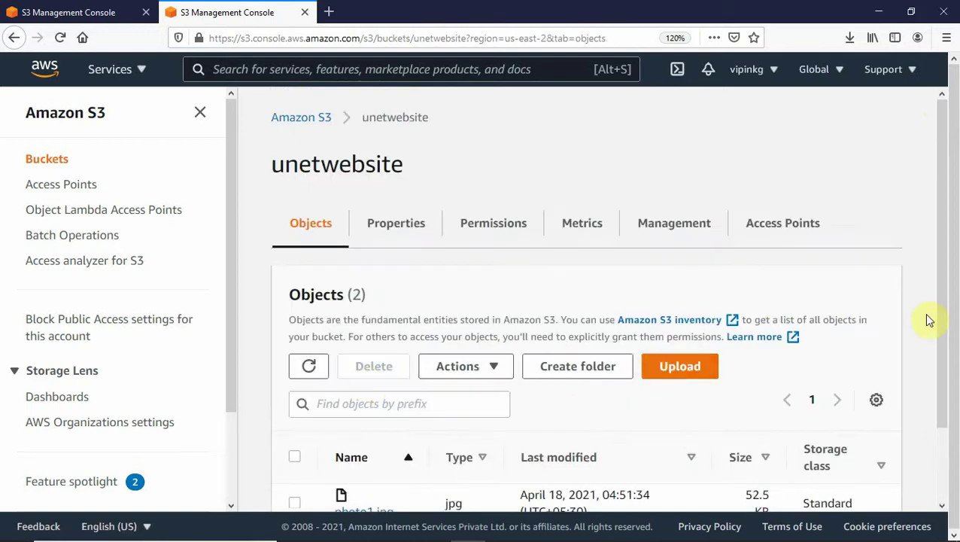
Delete photo1.jpg and photo2.jpg from the unetwebsite bucket, confirming with the text "permanently delete".
{"action": "left_click_drag", "start_coordinate": [945, 332], "coordinate": [945, 418]}
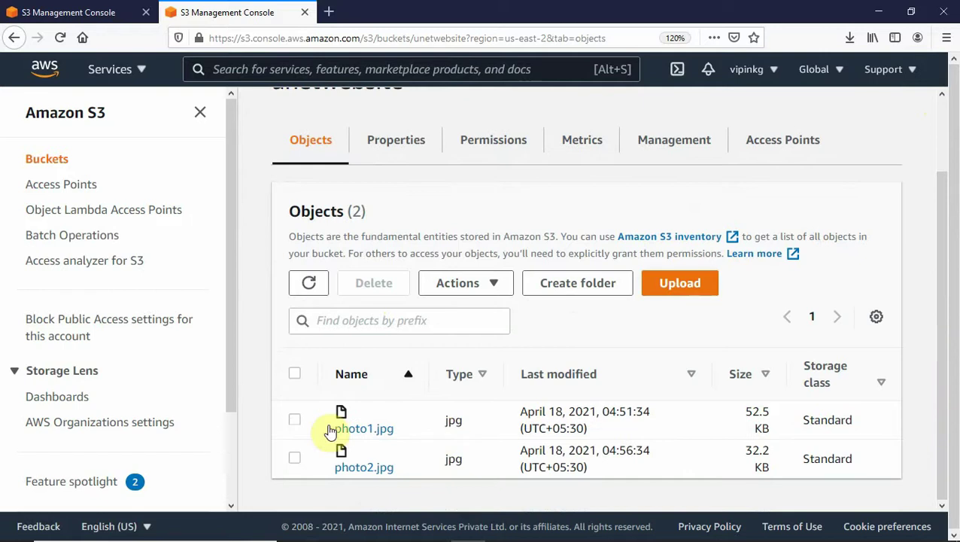
{"action": "left_click", "coordinate": [294, 419]}
{"action": "left_click", "coordinate": [295, 459]}
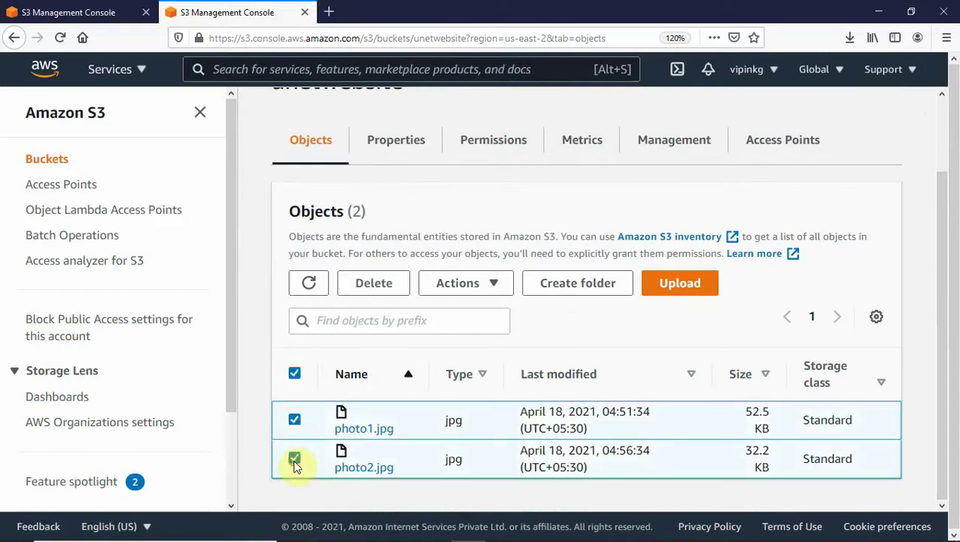
{"action": "left_click", "coordinate": [374, 285]}
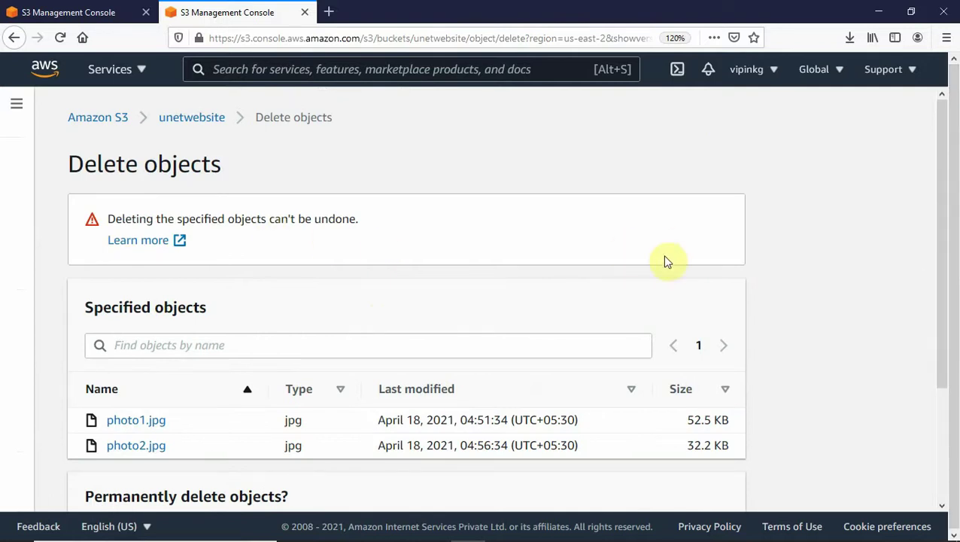
{"action": "left_click_drag", "start_coordinate": [945, 281], "coordinate": [949, 422]}
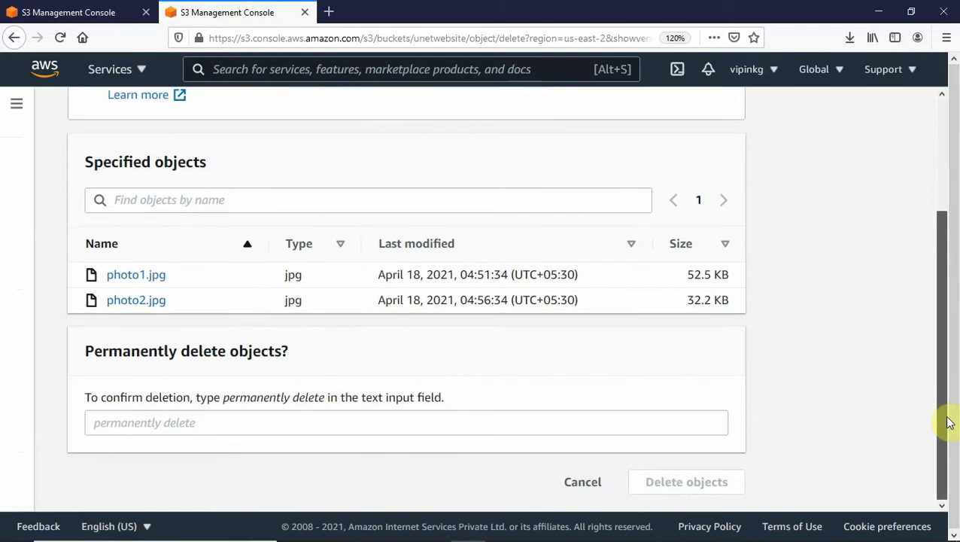
{"action": "left_click", "coordinate": [194, 421]}
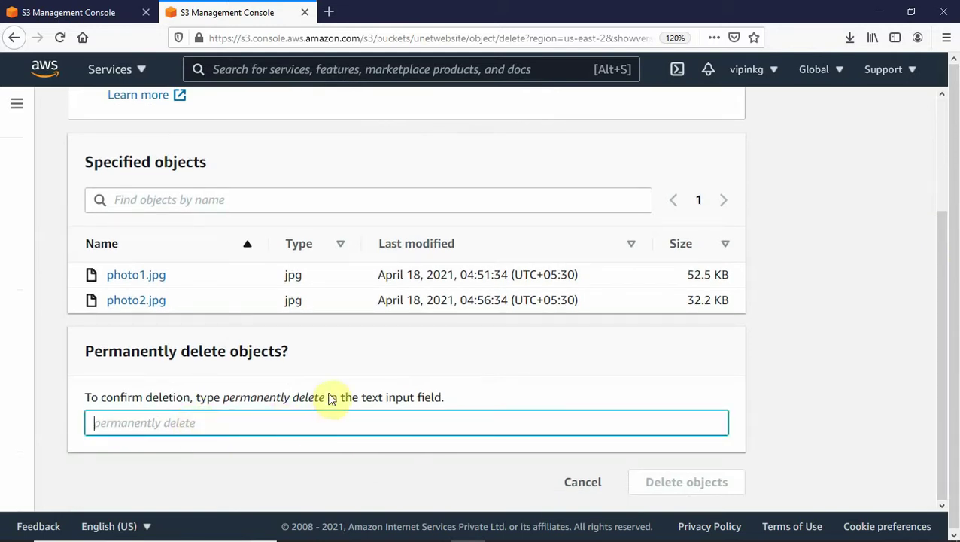
{"action": "left_click_drag", "start_coordinate": [322, 397], "coordinate": [225, 399]}
{"action": "key", "text": "ctrl+c"}
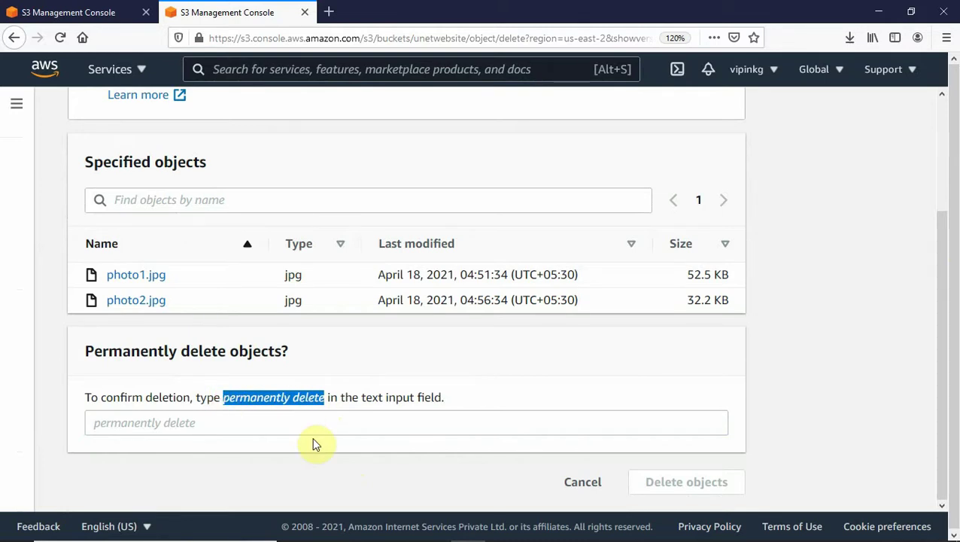
{"action": "left_click", "coordinate": [188, 426]}
{"action": "key", "text": "ctrl+v"}
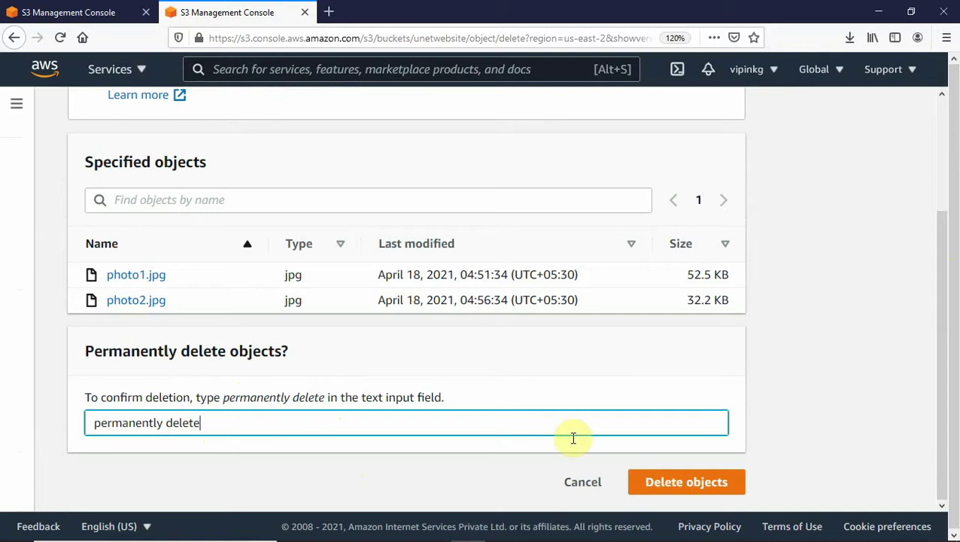
{"action": "left_click", "coordinate": [682, 486]}
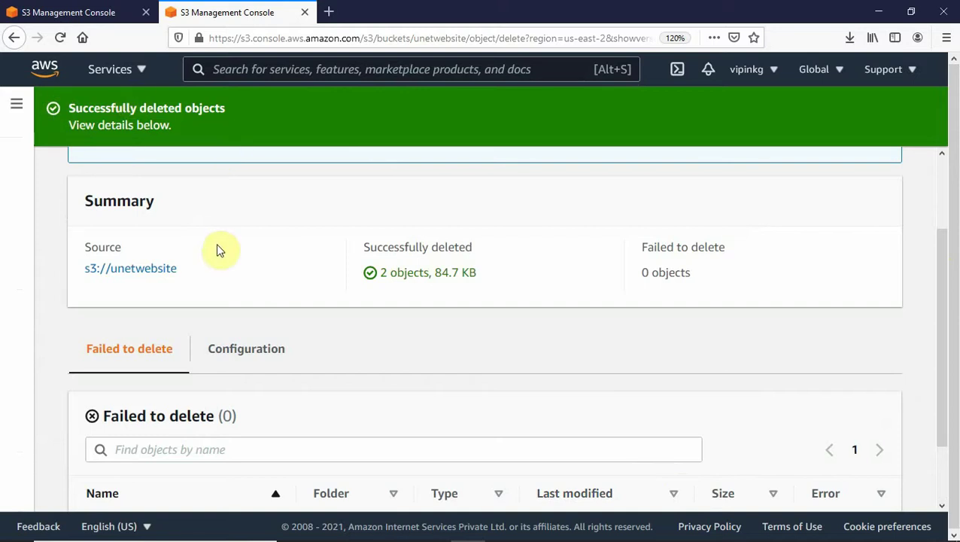
Return to the bucket list and delete the unetwebsite bucket, confirming with its name.
{"action": "left_click", "coordinate": [143, 276]}
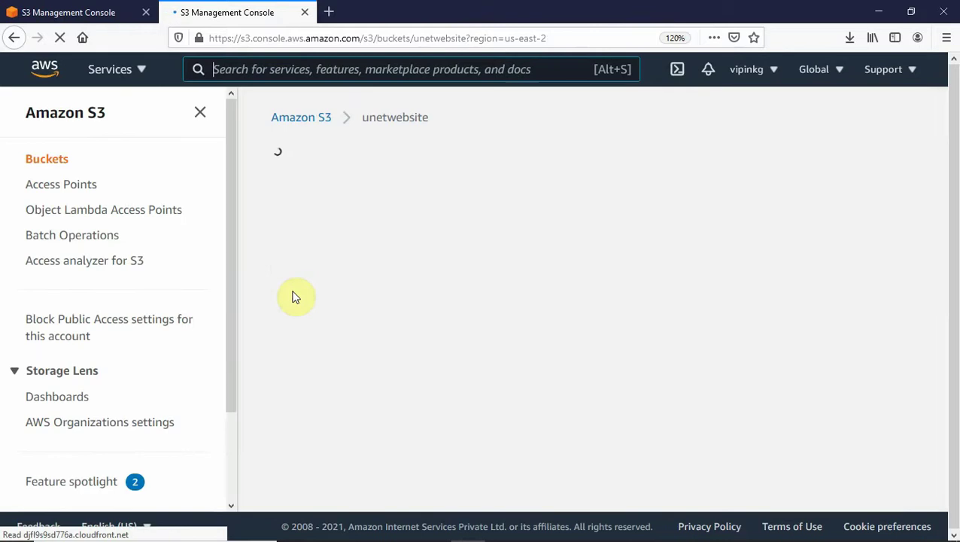
{"action": "left_click", "coordinate": [305, 126]}
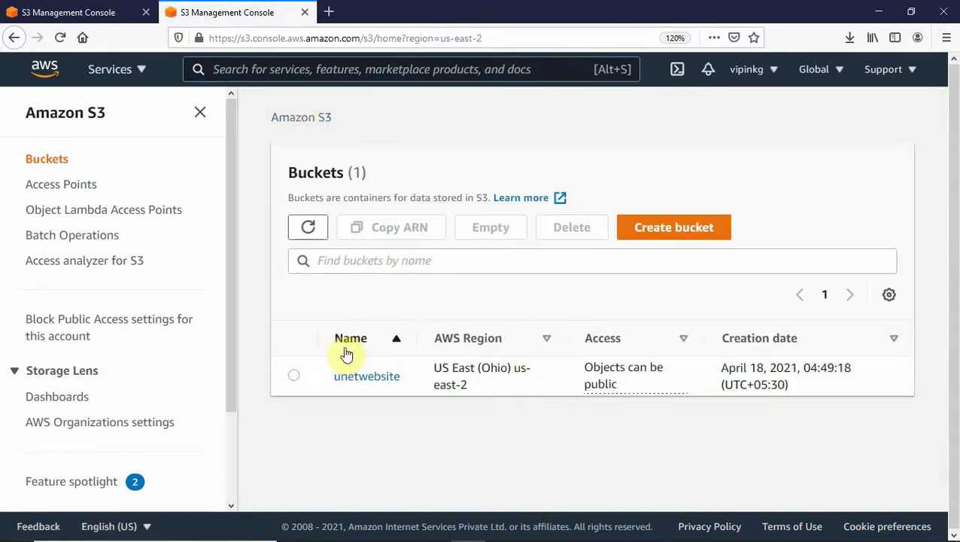
{"action": "left_click", "coordinate": [295, 377]}
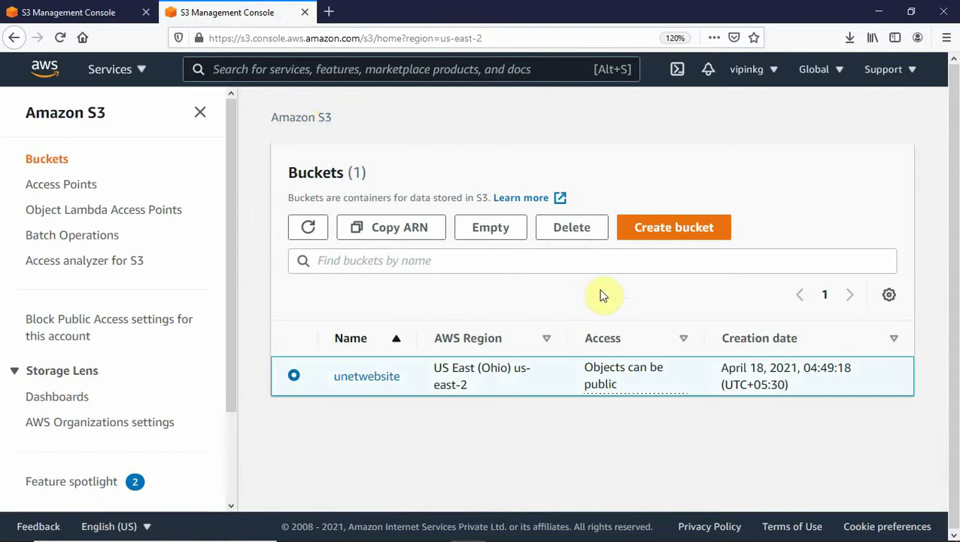
{"action": "left_click", "coordinate": [570, 233]}
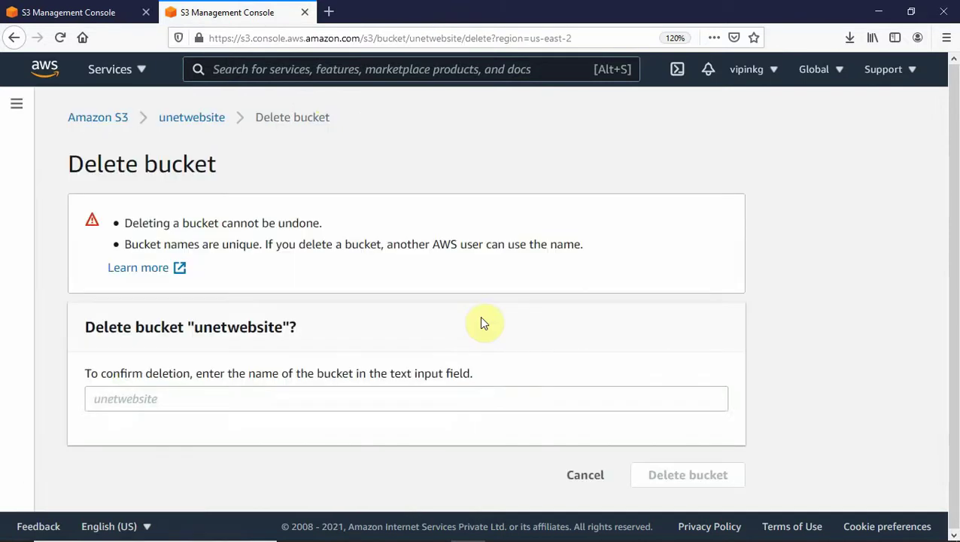
{"action": "left_click", "coordinate": [172, 401]}
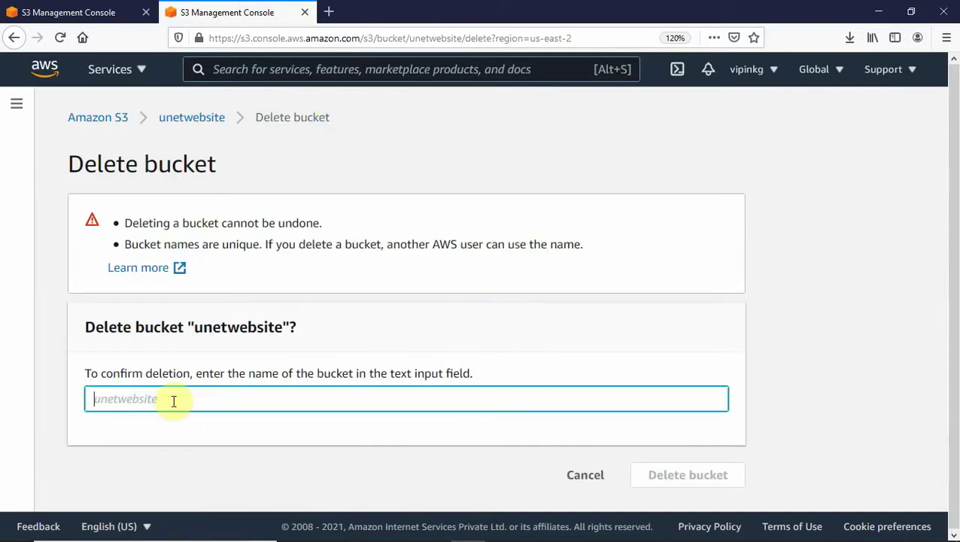
{"action": "type", "text": "unetwebsite"}
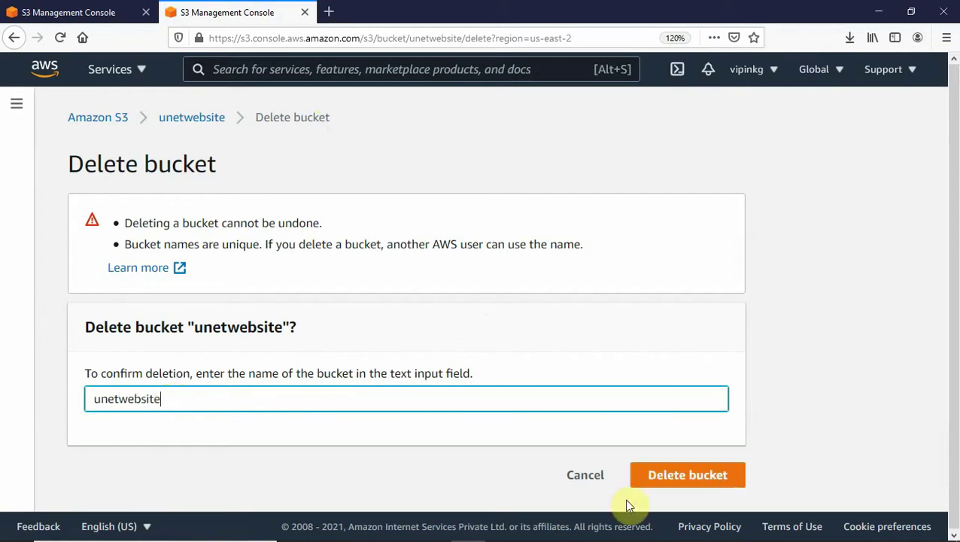
{"action": "left_click", "coordinate": [699, 482]}
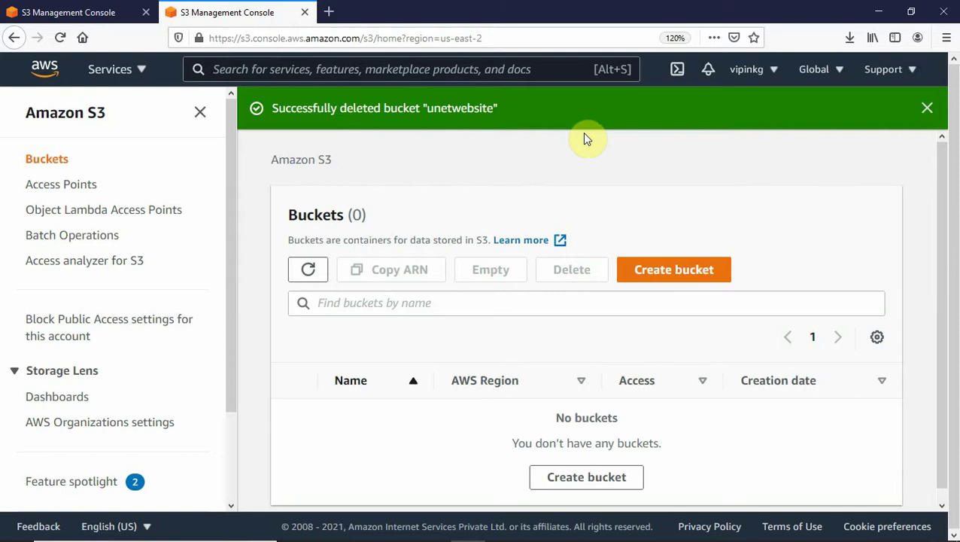
Collapse the side navigation and start creating a new bucket named unetwebsite.
{"action": "left_click", "coordinate": [201, 112]}
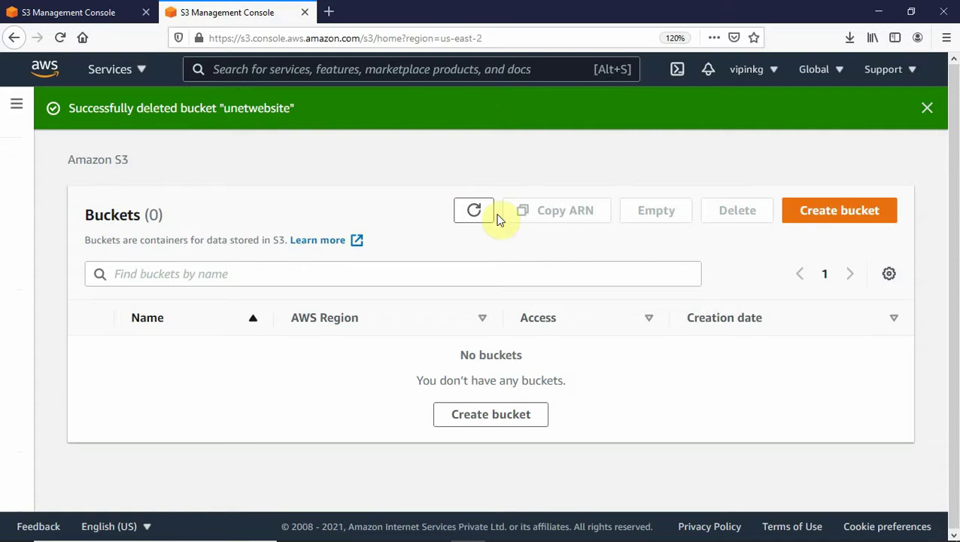
{"action": "left_click", "coordinate": [478, 420]}
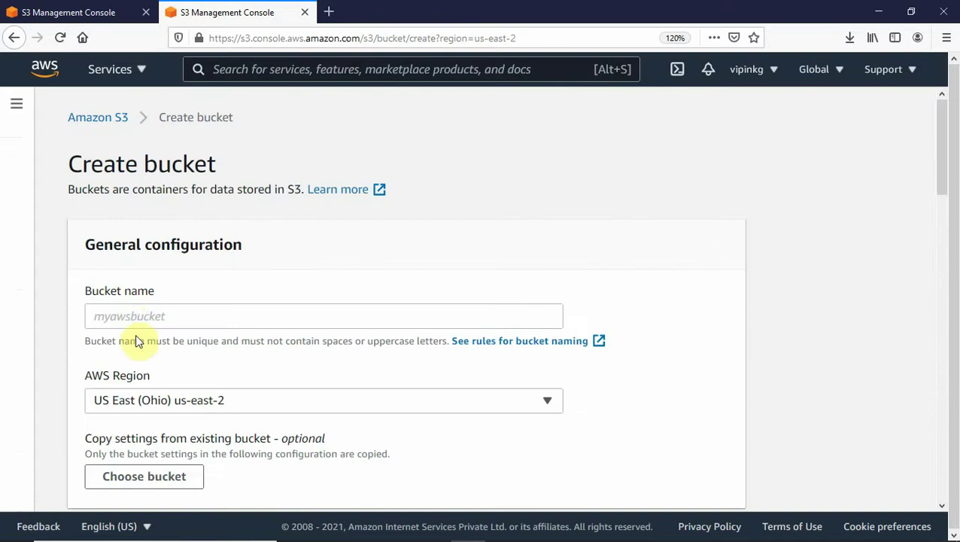
{"action": "left_click", "coordinate": [133, 322]}
{"action": "type", "text": "u"}
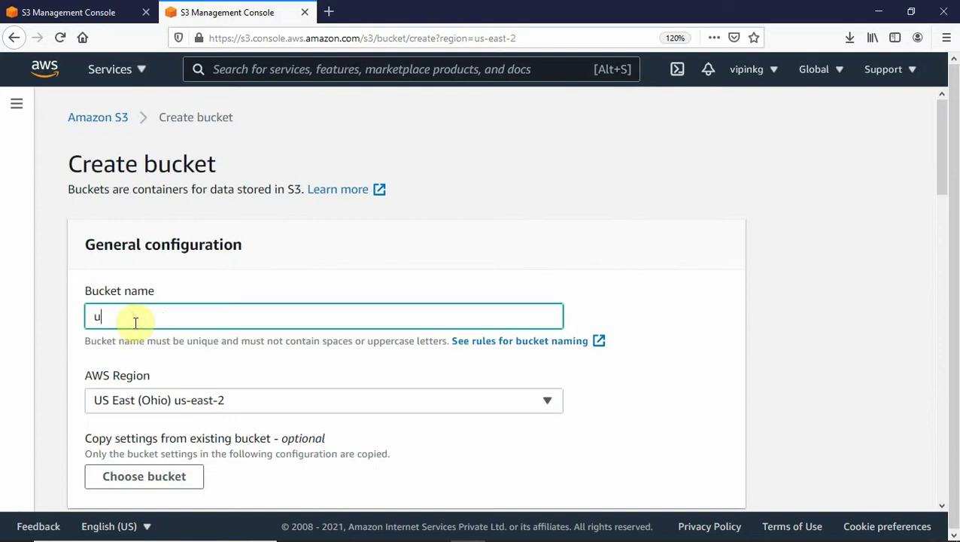
{"action": "type", "text": "netwebsite"}
Turn off Block all public access for the new bucket, acknowledge the public-access warning, and create the bucket.
{"action": "left_click_drag", "start_coordinate": [948, 171], "coordinate": [922, 288]}
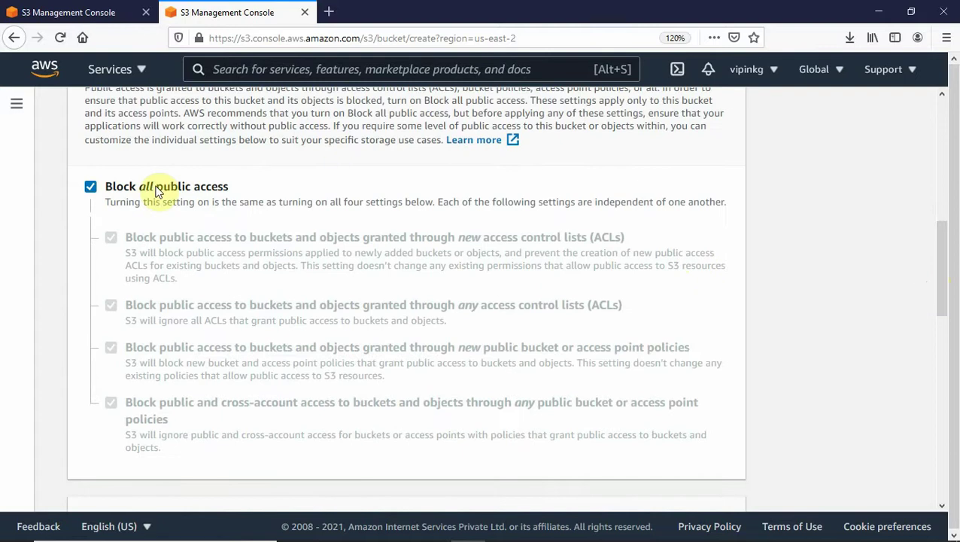
{"action": "left_click", "coordinate": [91, 188]}
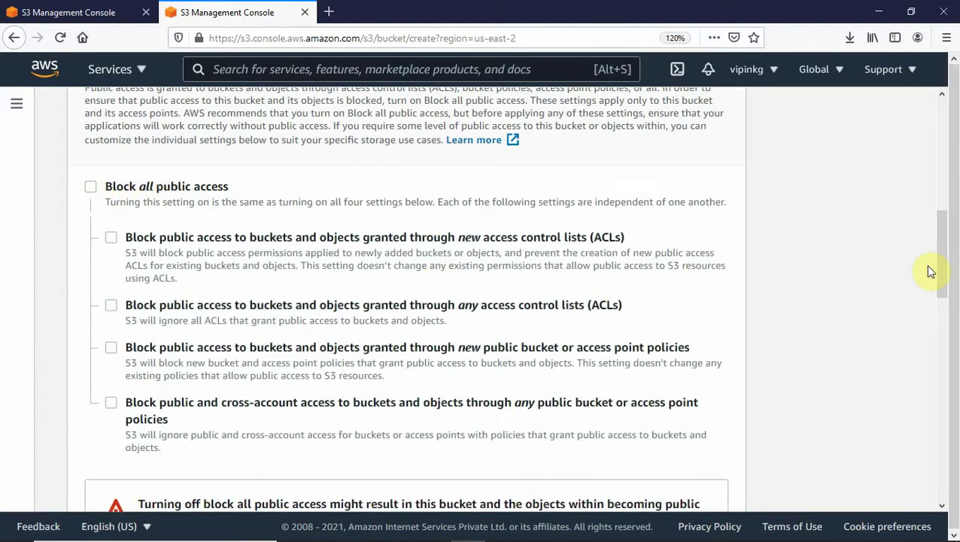
{"action": "left_click_drag", "start_coordinate": [936, 268], "coordinate": [936, 323]}
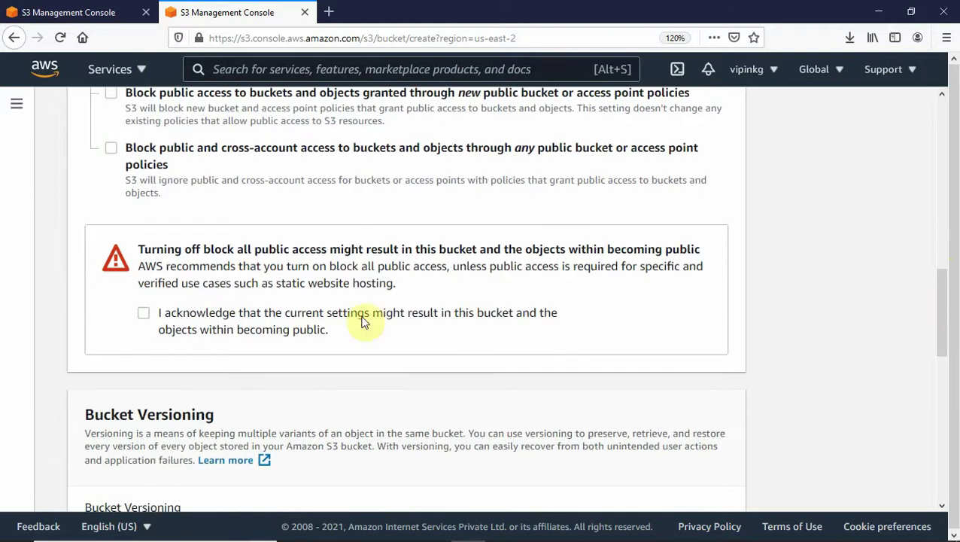
{"action": "left_click", "coordinate": [145, 313]}
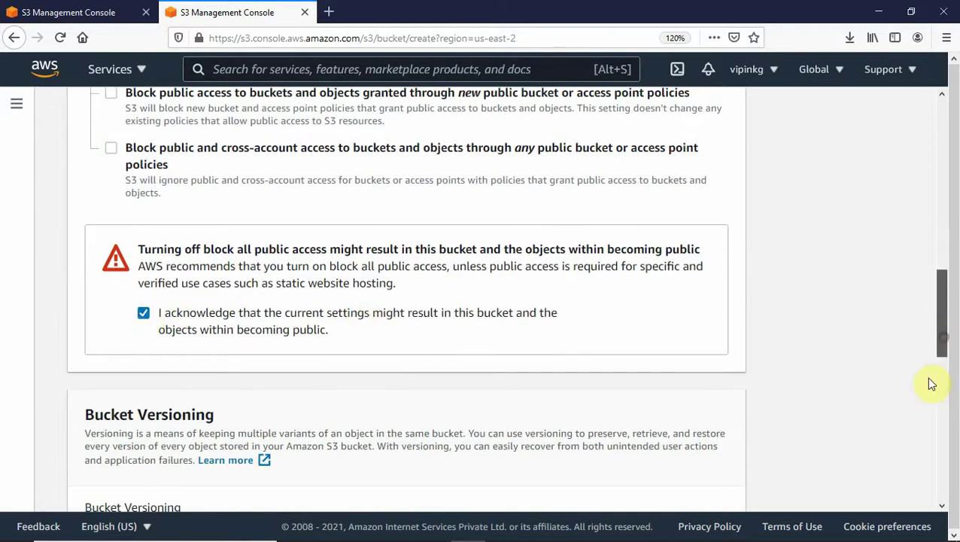
{"action": "scroll", "coordinate": [932, 384], "scroll_direction": "down", "scroll_amount": 10}
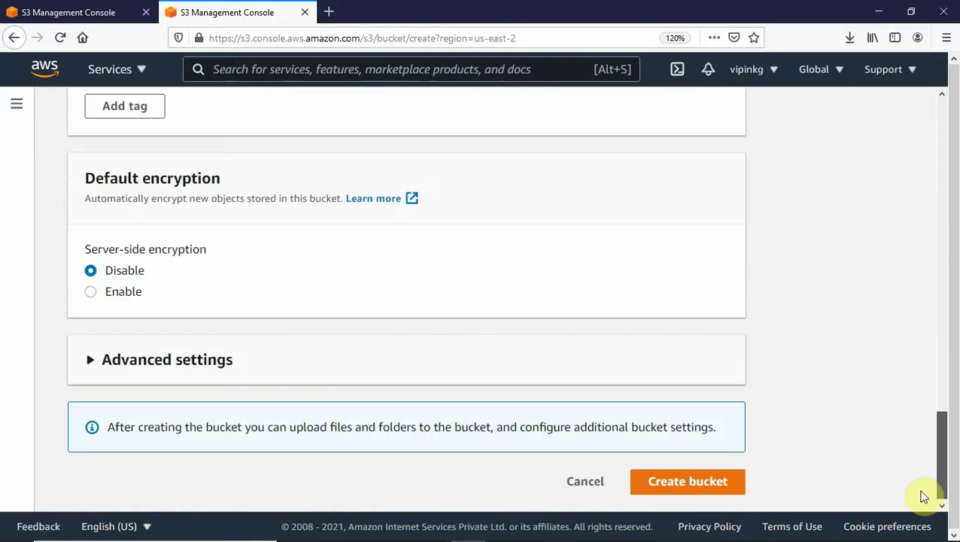
{"action": "left_click", "coordinate": [687, 485]}
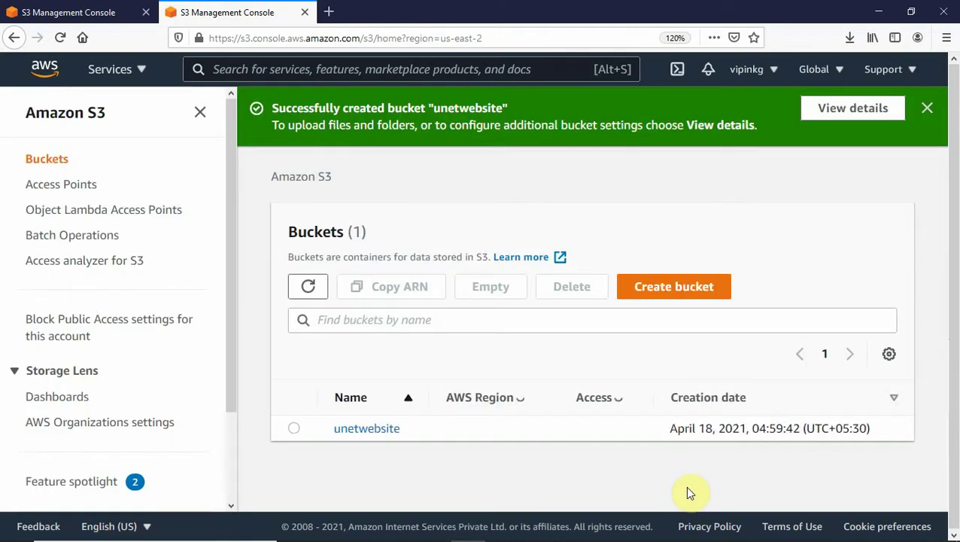
Start an upload in the unetwebsite bucket and add photo1 and photo2 from the Desktop.
{"action": "left_click", "coordinate": [383, 443]}
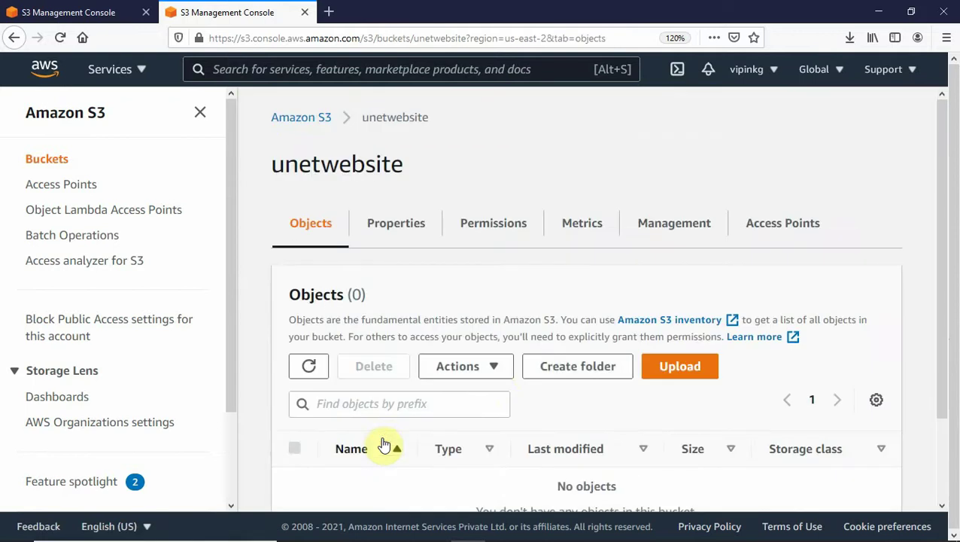
{"action": "left_click", "coordinate": [658, 369]}
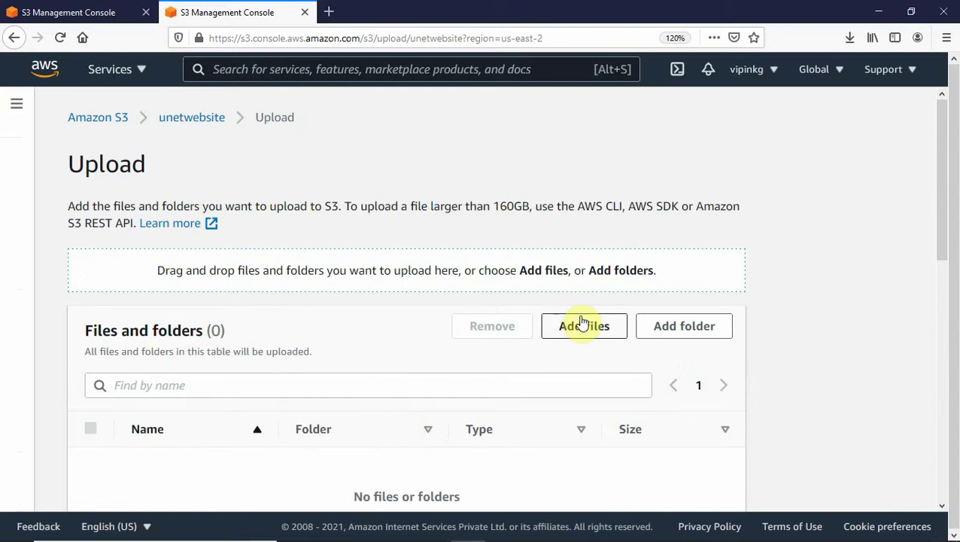
{"action": "left_click", "coordinate": [583, 324]}
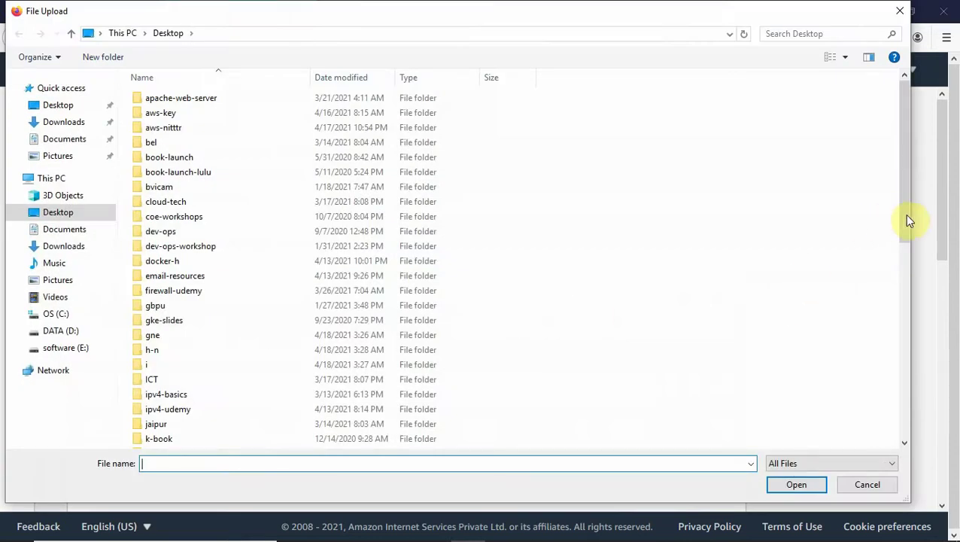
{"action": "left_click_drag", "start_coordinate": [908, 219], "coordinate": [902, 428]}
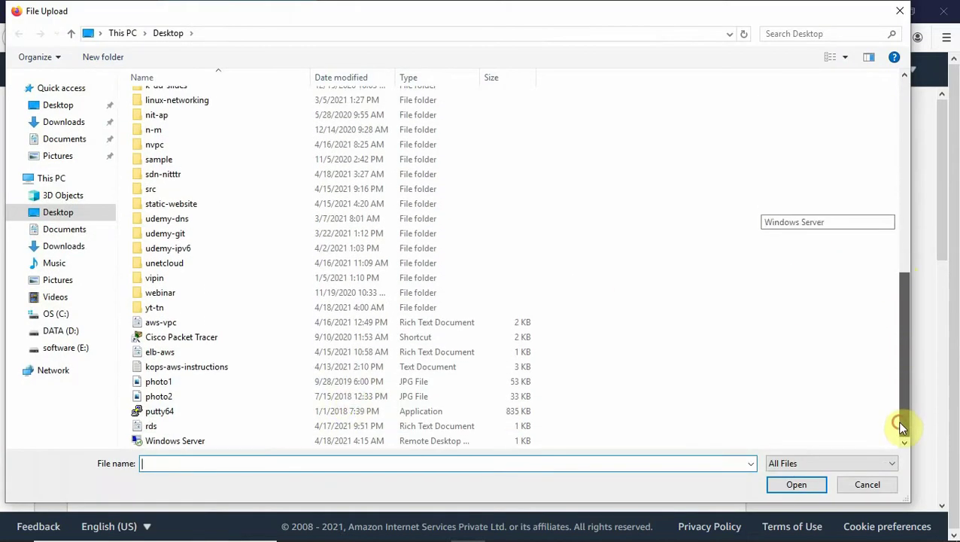
{"action": "left_click", "coordinate": [168, 385]}
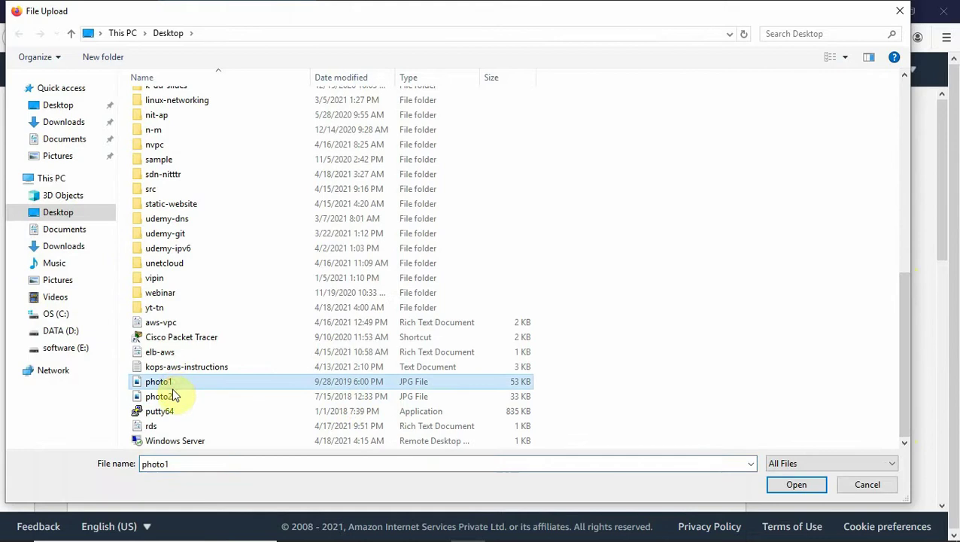
{"action": "left_click", "coordinate": [173, 392], "text": "ctrl"}
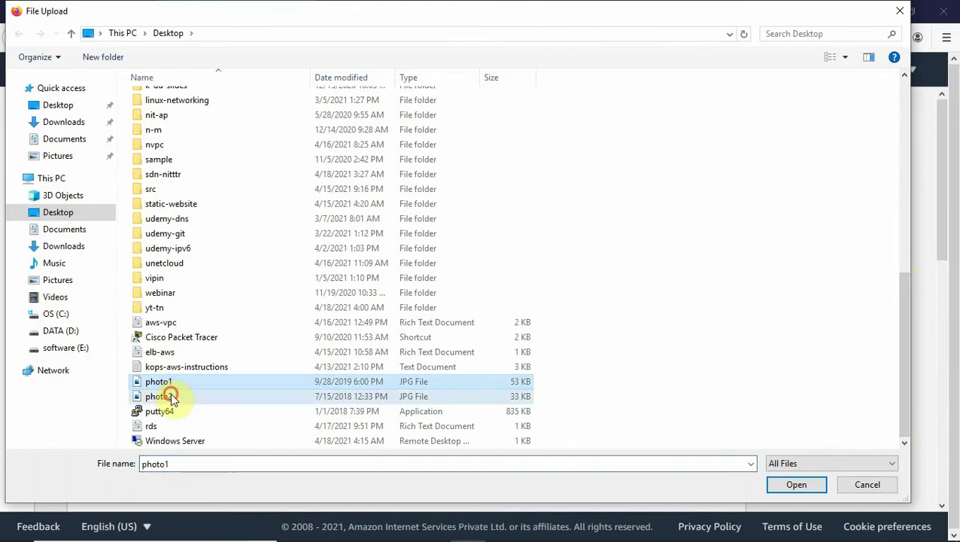
{"action": "left_click", "coordinate": [778, 482]}
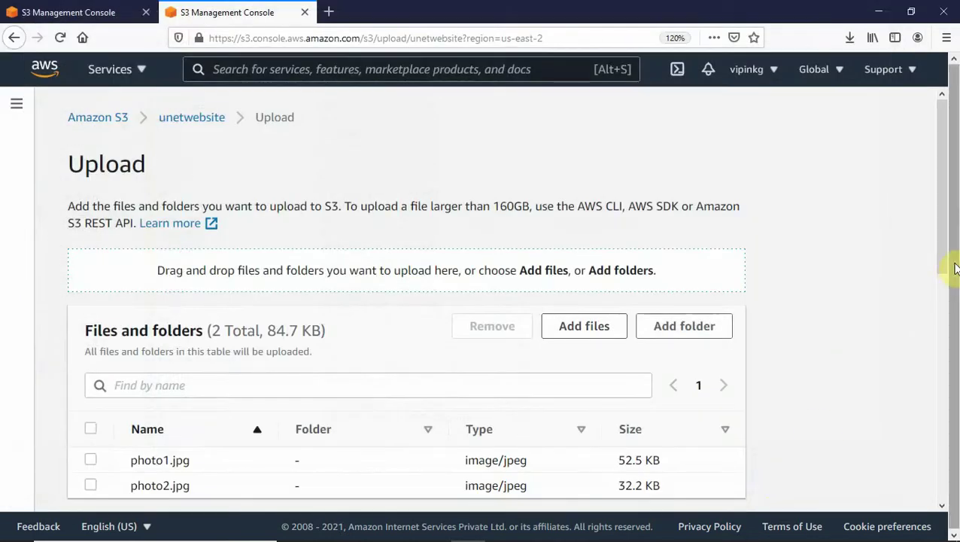
In the additional upload options, grant Everyone (public access) Read permission on the objects and acknowledge the effects.
{"action": "left_click_drag", "start_coordinate": [950, 262], "coordinate": [945, 513]}
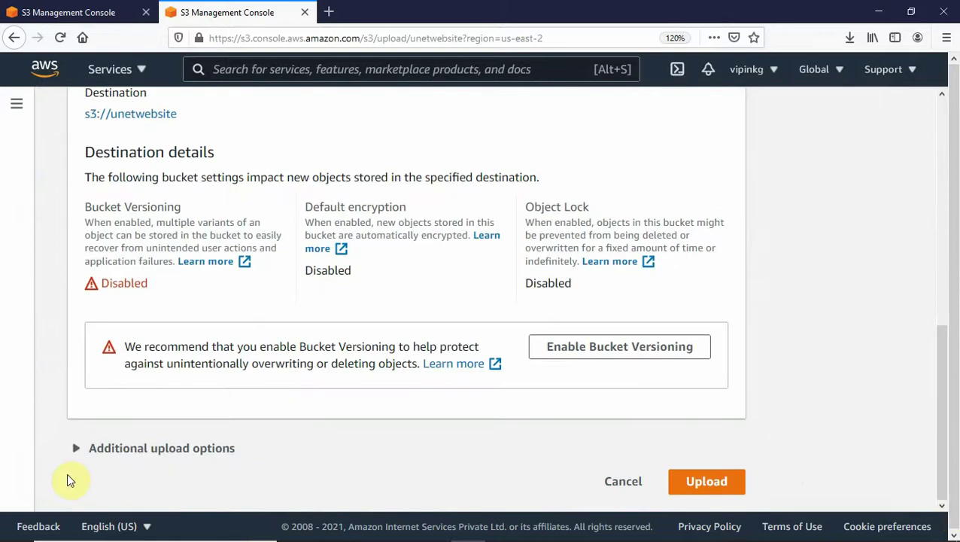
{"action": "left_click", "coordinate": [80, 448]}
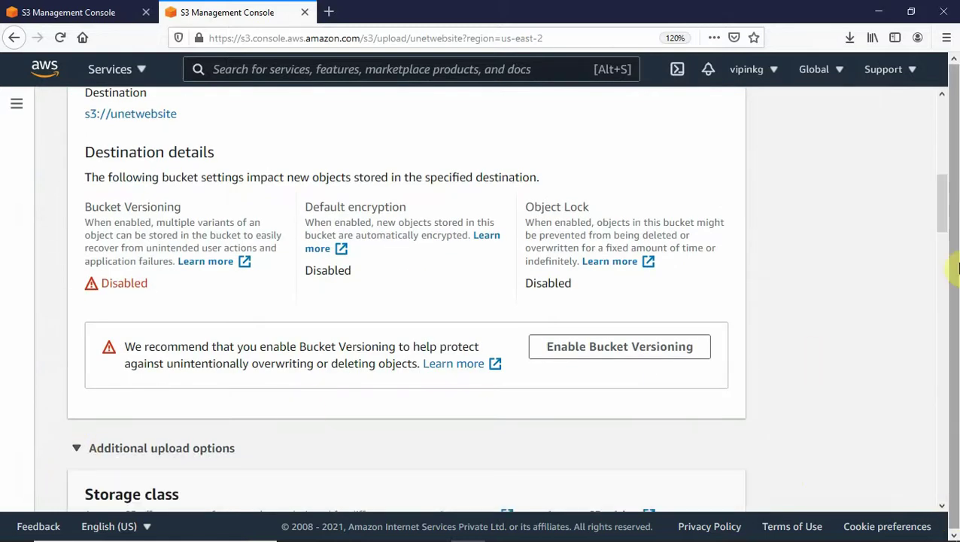
{"action": "left_click_drag", "start_coordinate": [939, 230], "coordinate": [952, 415]}
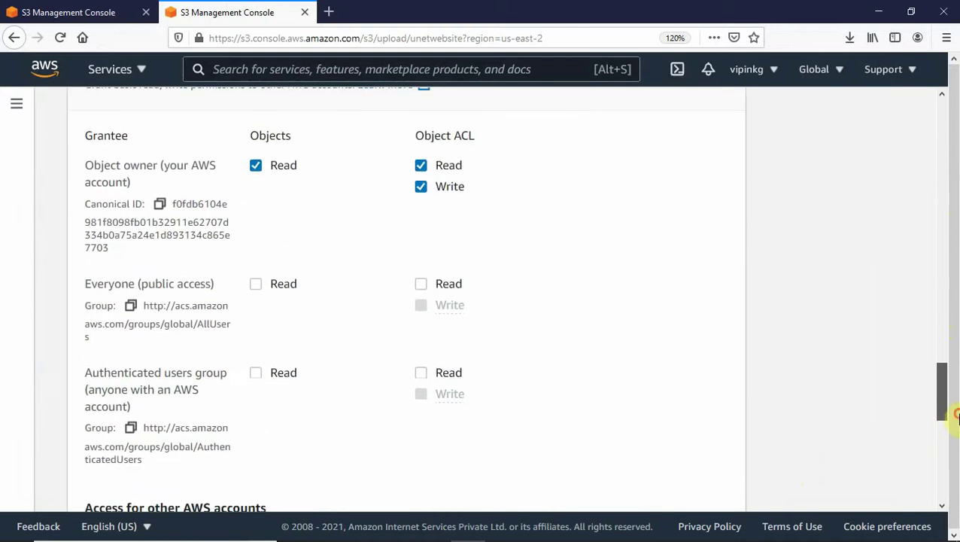
{"action": "left_click", "coordinate": [255, 286]}
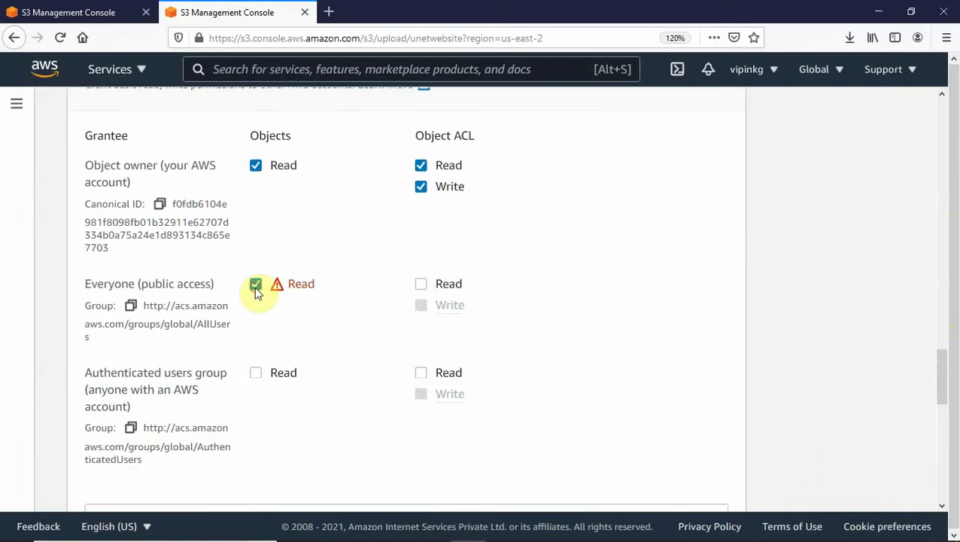
{"action": "left_click_drag", "start_coordinate": [943, 374], "coordinate": [941, 421]}
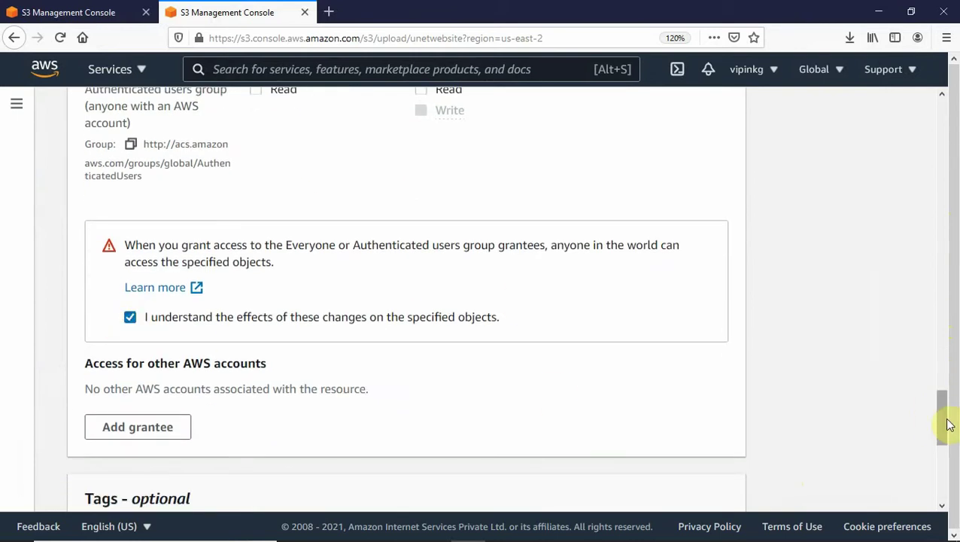
Upload the two photos to the bucket and close the upload status page.
{"action": "left_click_drag", "start_coordinate": [948, 425], "coordinate": [936, 503]}
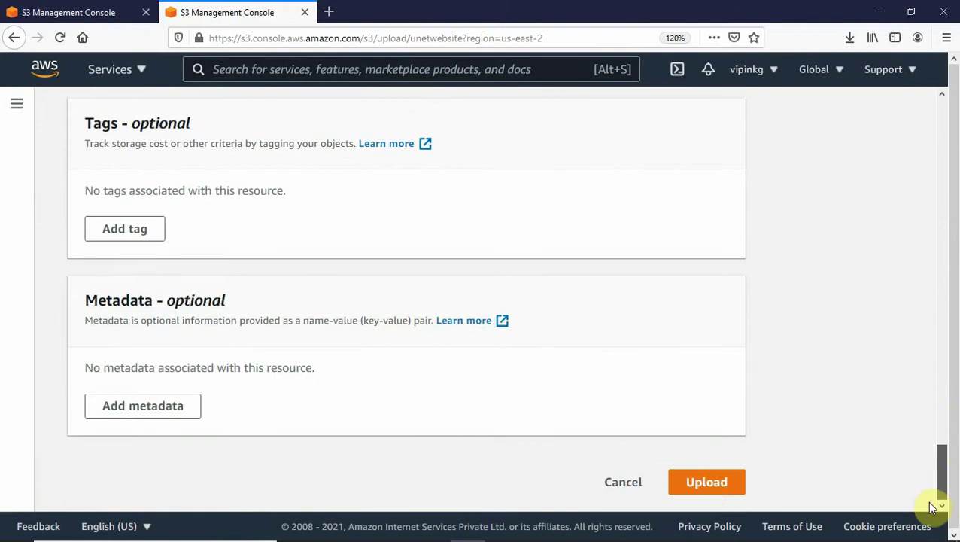
{"action": "left_click", "coordinate": [707, 488]}
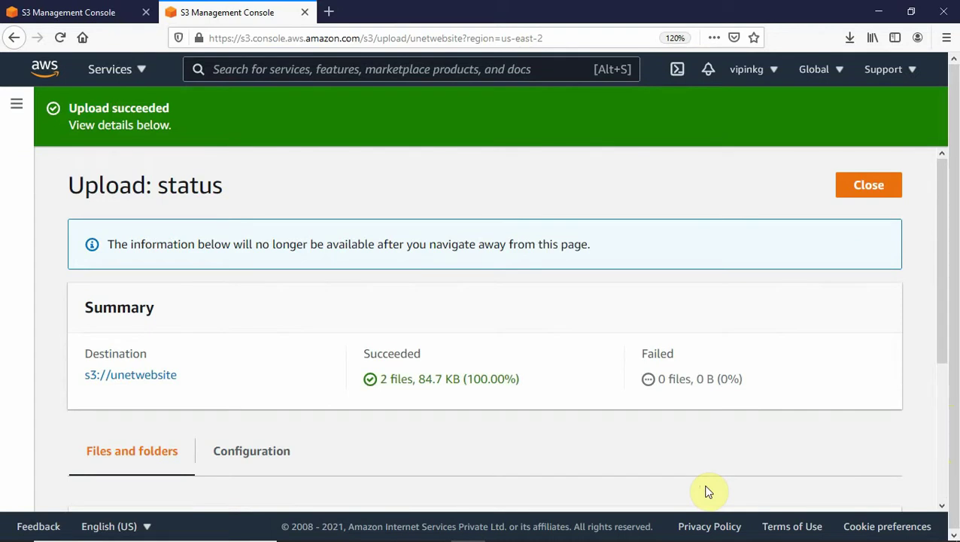
{"action": "left_click", "coordinate": [854, 189]}
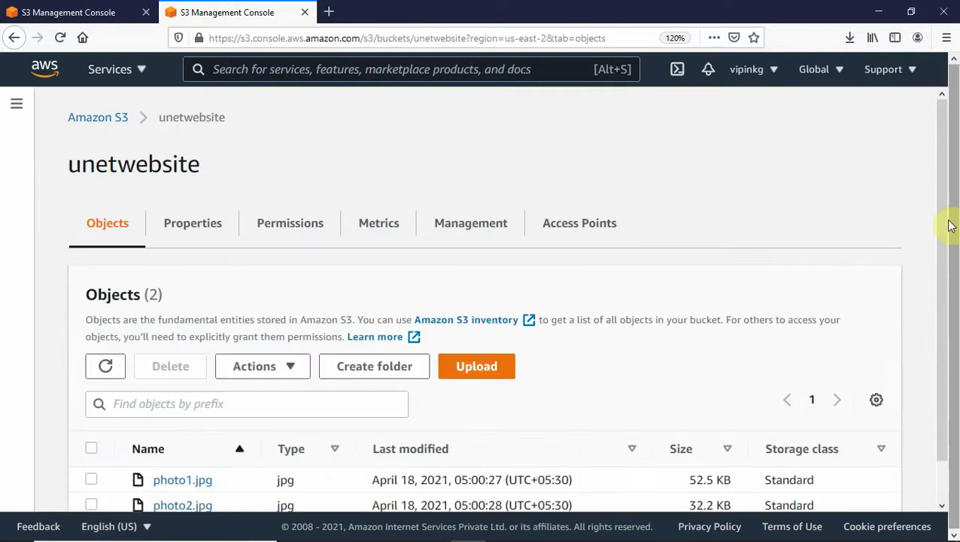
Open photo1.jpg's object URL in a new tab, view the image, and return to the S3 console.
{"action": "left_click_drag", "start_coordinate": [948, 223], "coordinate": [944, 332]}
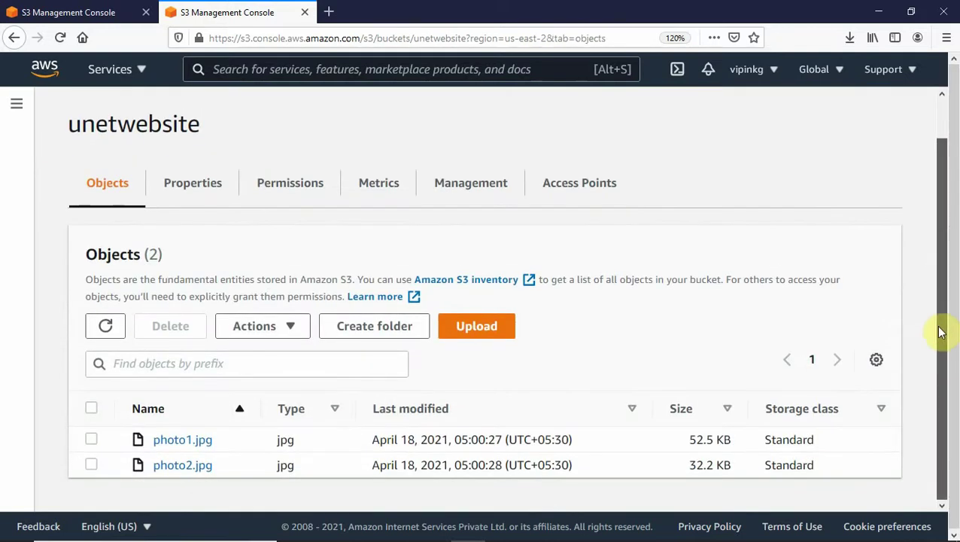
{"action": "left_click", "coordinate": [209, 444]}
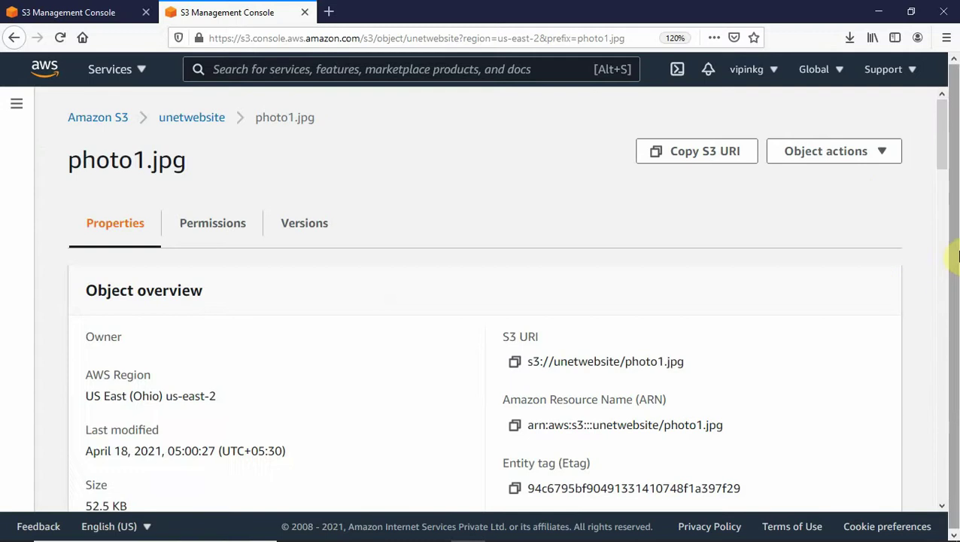
{"action": "left_click_drag", "start_coordinate": [942, 160], "coordinate": [939, 207]}
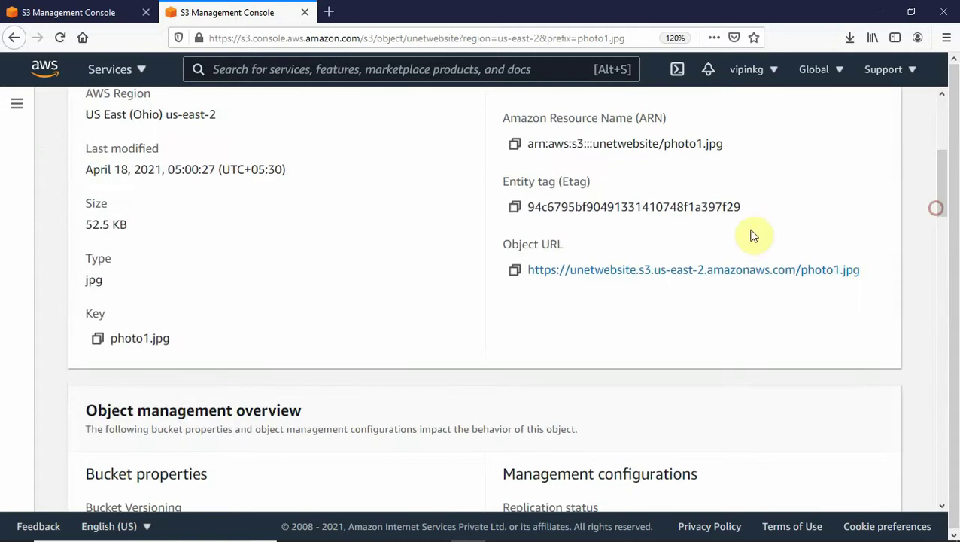
{"action": "right_click", "coordinate": [637, 272]}
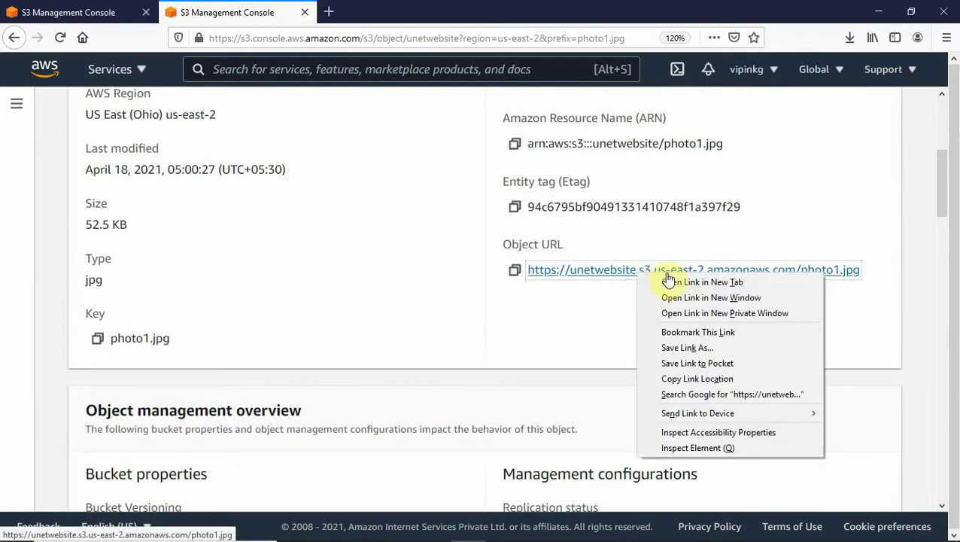
{"action": "left_click", "coordinate": [671, 281]}
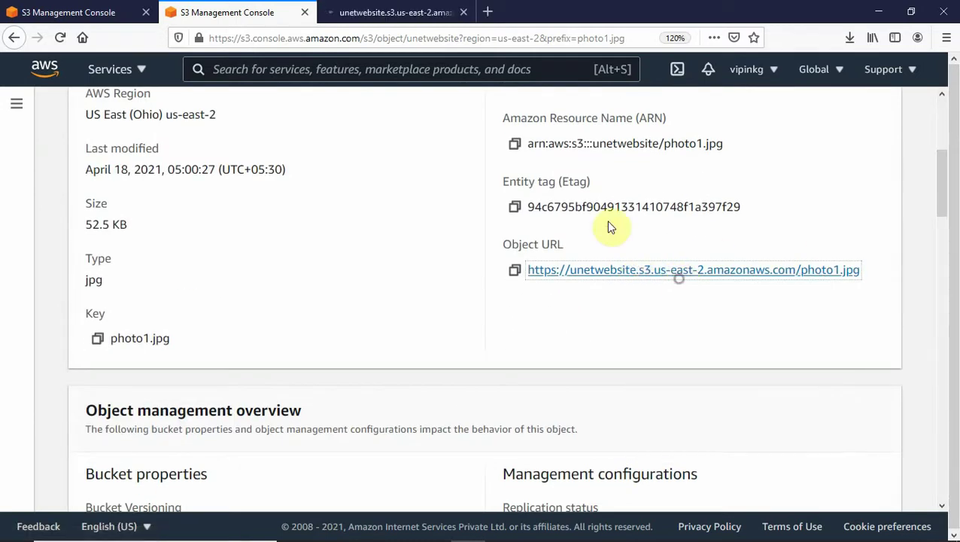
{"action": "left_click", "coordinate": [369, 14]}
{"action": "left_click", "coordinate": [253, 15]}
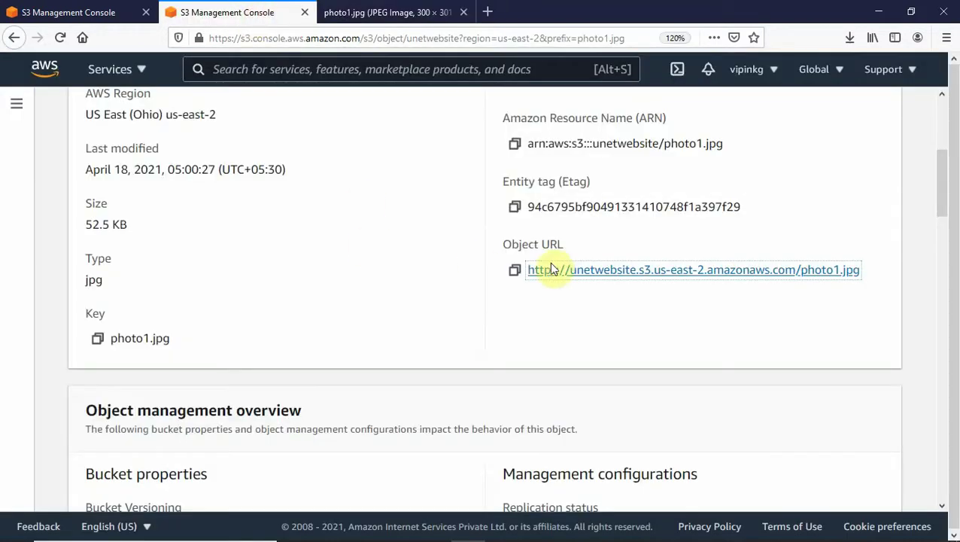
Go back to the bucket's object list and open photo2.jpg's object URL in a new tab.
{"action": "left_click", "coordinate": [13, 37]}
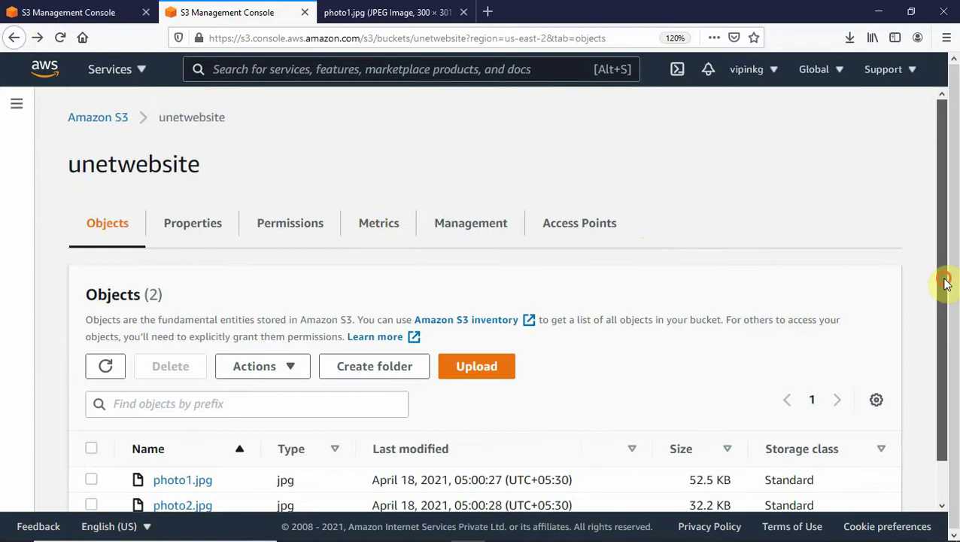
{"action": "left_click_drag", "start_coordinate": [946, 278], "coordinate": [949, 354]}
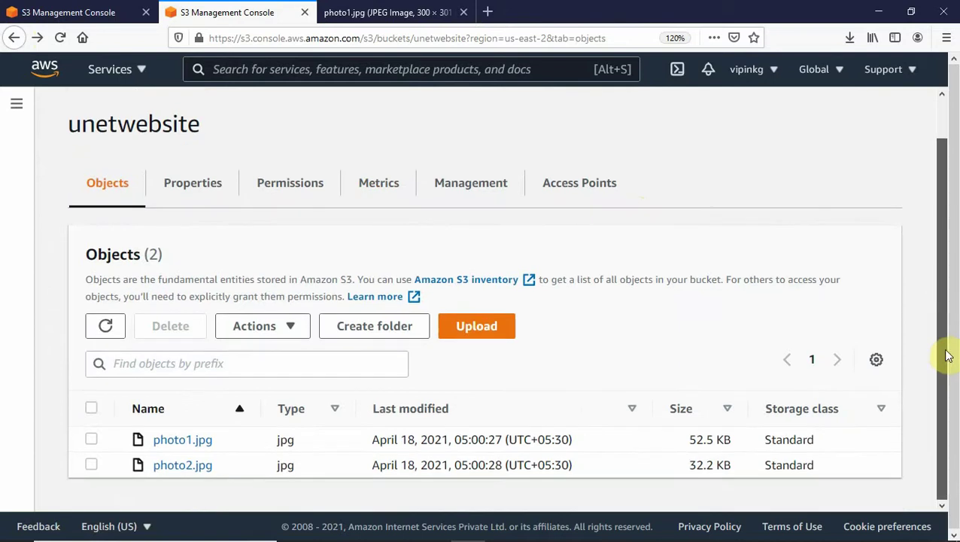
{"action": "left_click", "coordinate": [91, 464]}
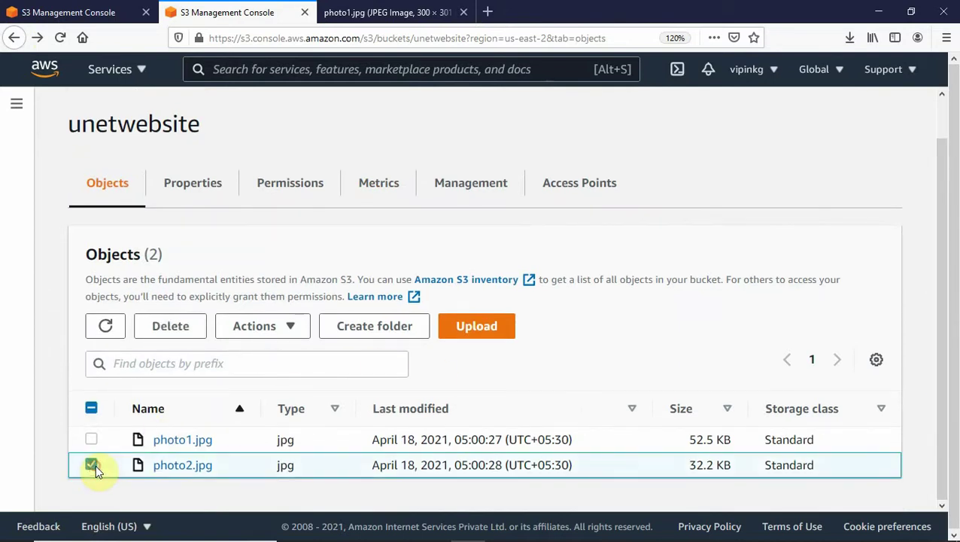
{"action": "right_click", "coordinate": [179, 469]}
{"action": "key", "text": "Escape"}
{"action": "left_click", "coordinate": [178, 469]}
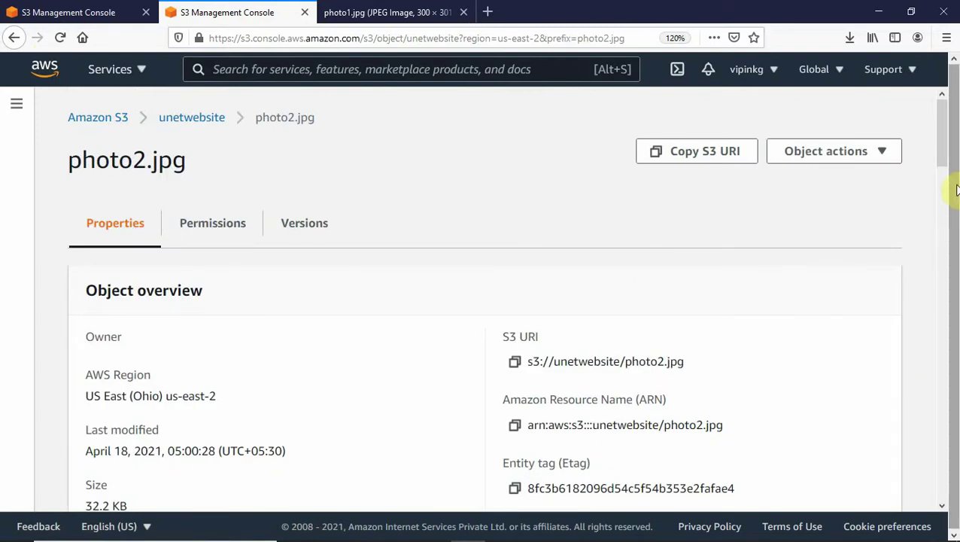
{"action": "left_click_drag", "start_coordinate": [943, 150], "coordinate": [924, 215]}
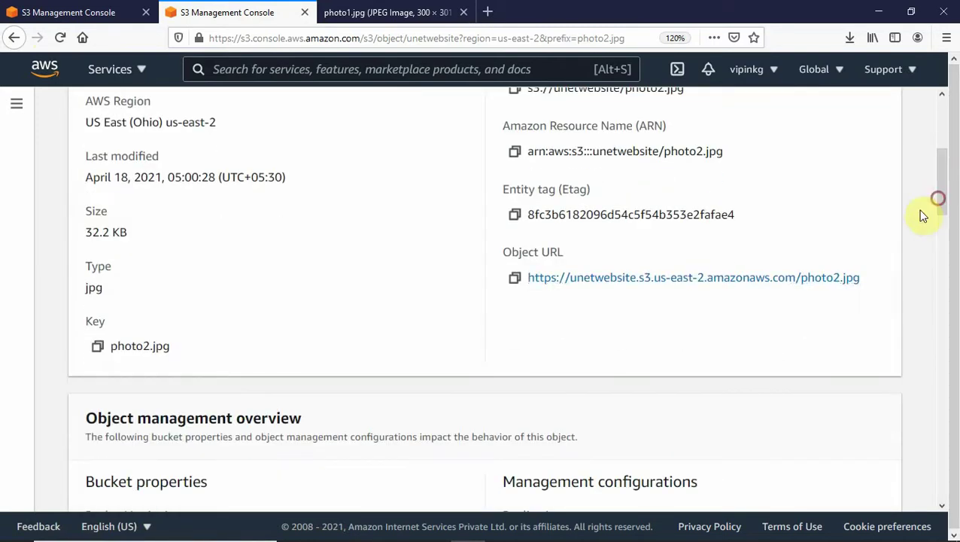
{"action": "right_click", "coordinate": [703, 283]}
{"action": "left_click", "coordinate": [731, 287]}
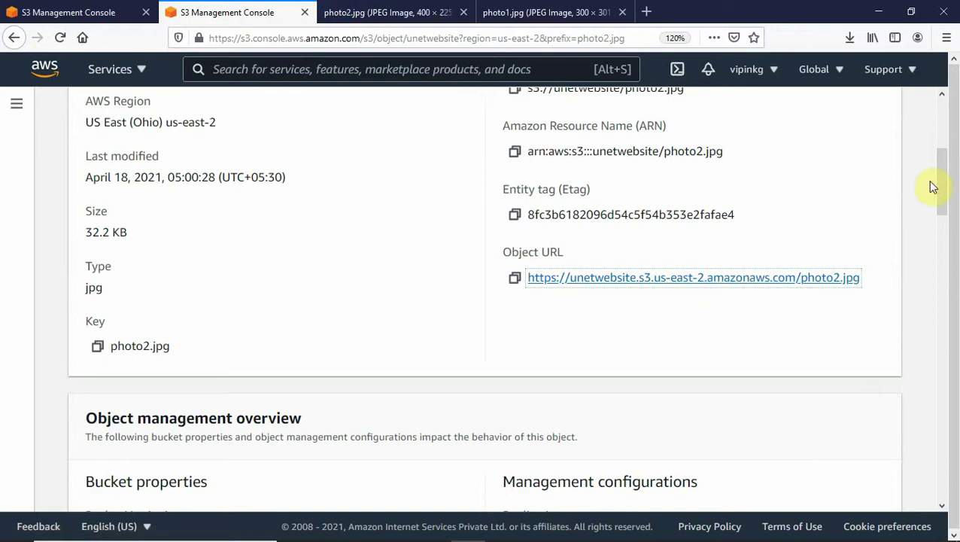
Display photo2.jpg's permissions to examine its access control list.
{"action": "left_click_drag", "start_coordinate": [938, 187], "coordinate": [884, 106]}
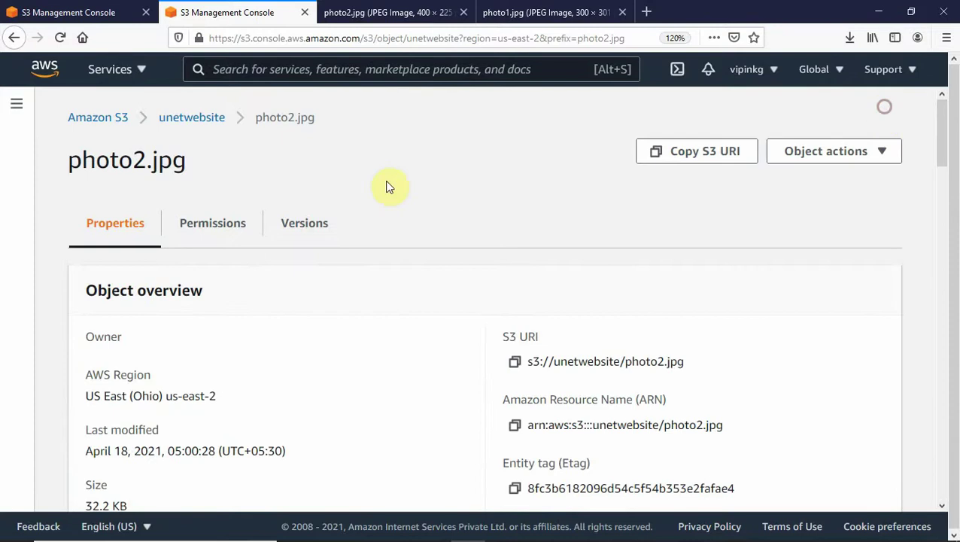
{"action": "left_click", "coordinate": [195, 227]}
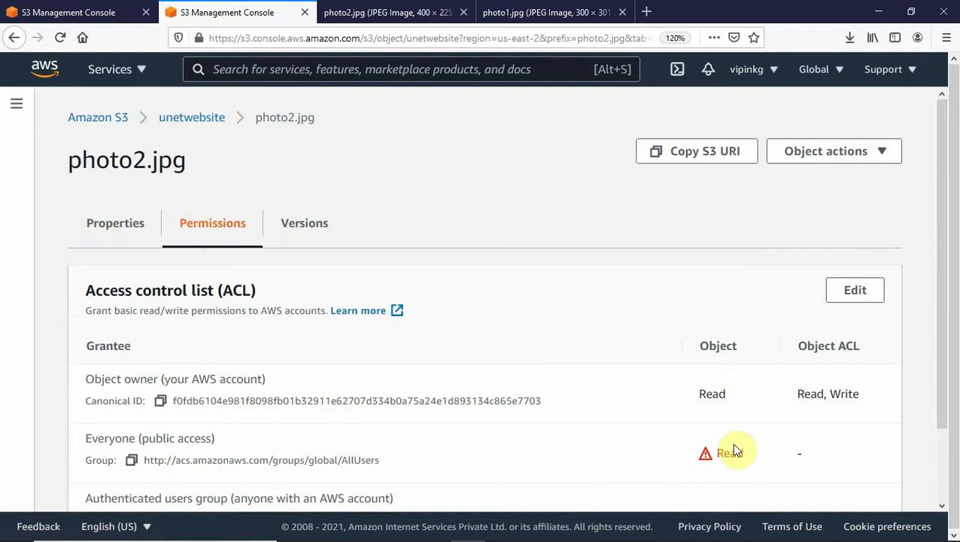
Empty the unetwebsite bucket from the bucket list, confirming with the text "permanently delete".
{"action": "left_click", "coordinate": [178, 118]}
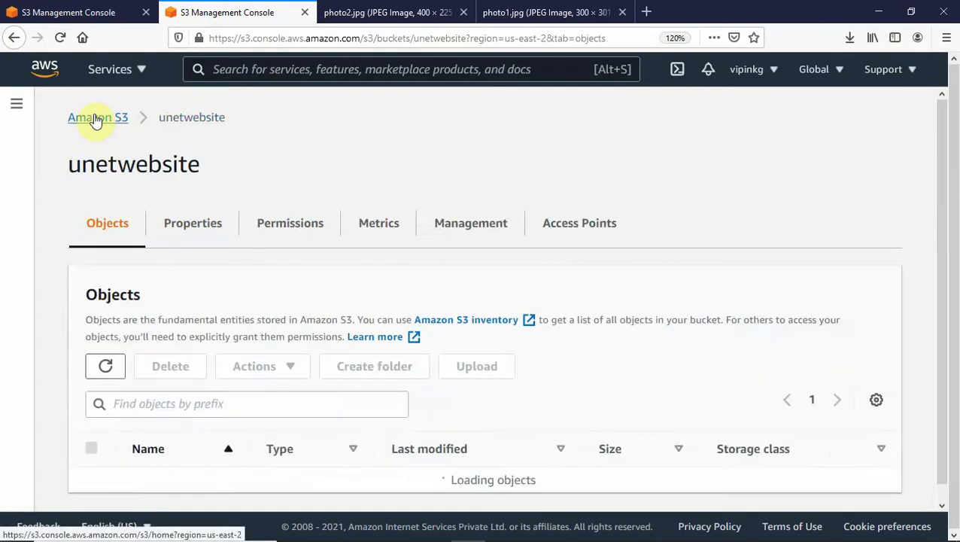
{"action": "left_click", "coordinate": [95, 119]}
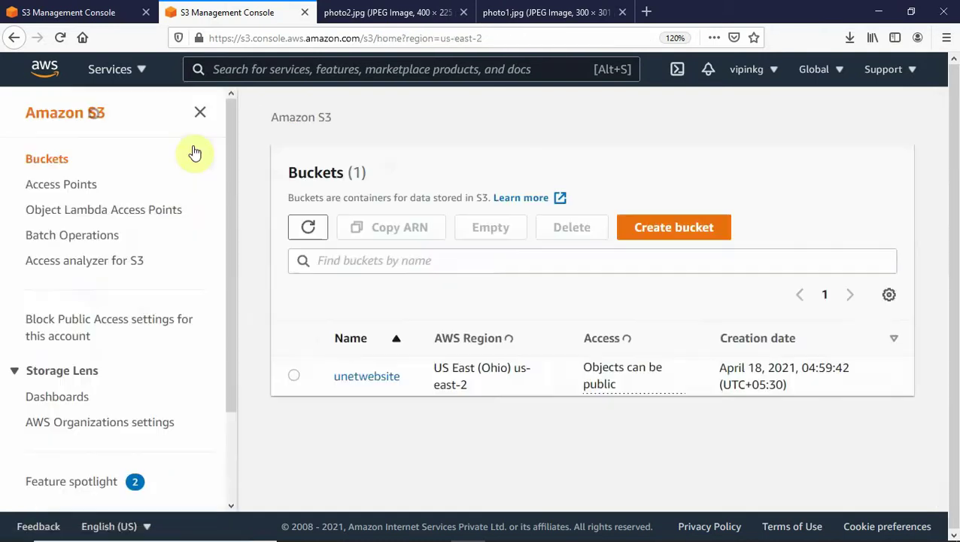
{"action": "left_click", "coordinate": [295, 375]}
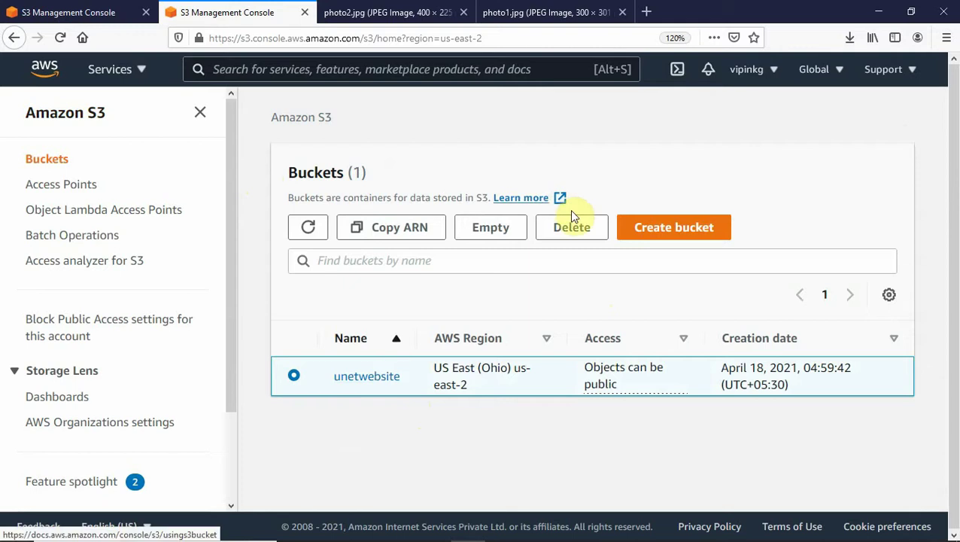
{"action": "left_click", "coordinate": [489, 235]}
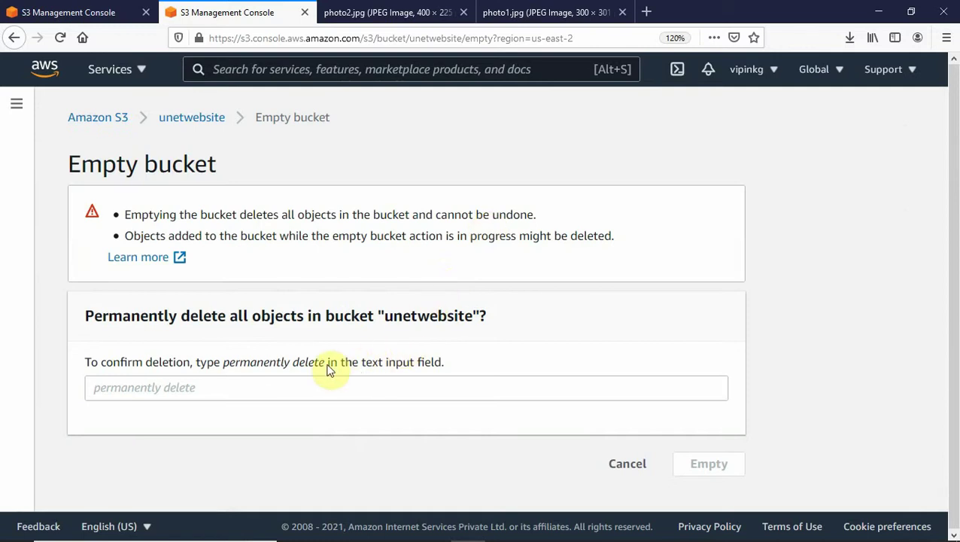
{"action": "left_click_drag", "start_coordinate": [325, 369], "coordinate": [225, 365]}
{"action": "key", "text": "ctrl+c"}
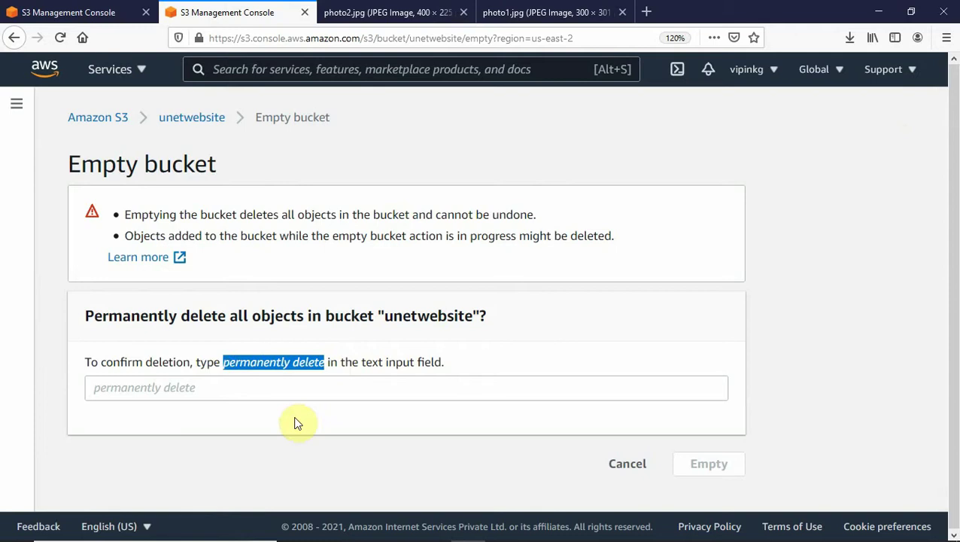
{"action": "left_click", "coordinate": [199, 385]}
{"action": "key", "text": "ctrl+v"}
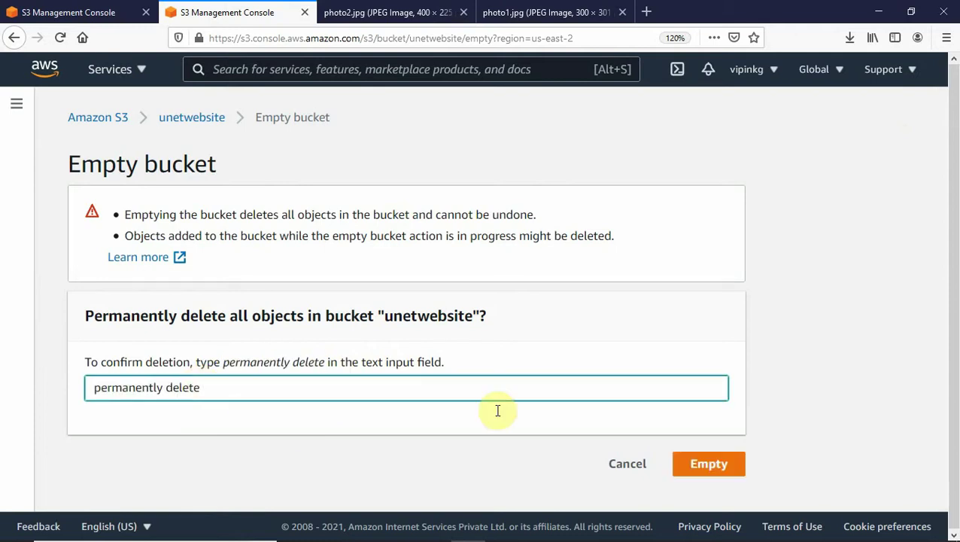
{"action": "left_click", "coordinate": [709, 463]}
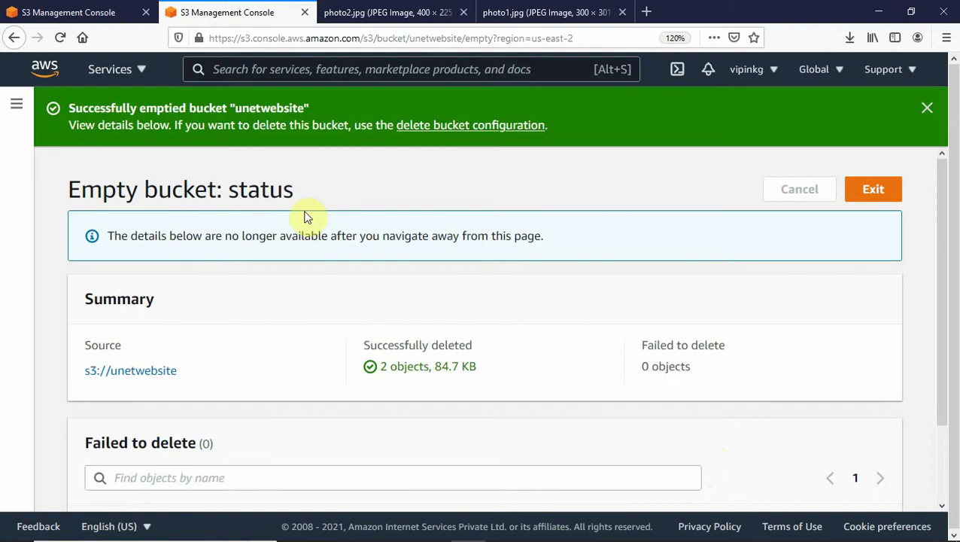
Delete the emptied unetwebsite bucket, confirming with its name, and dismiss the success notification.
{"action": "left_click", "coordinate": [16, 38]}
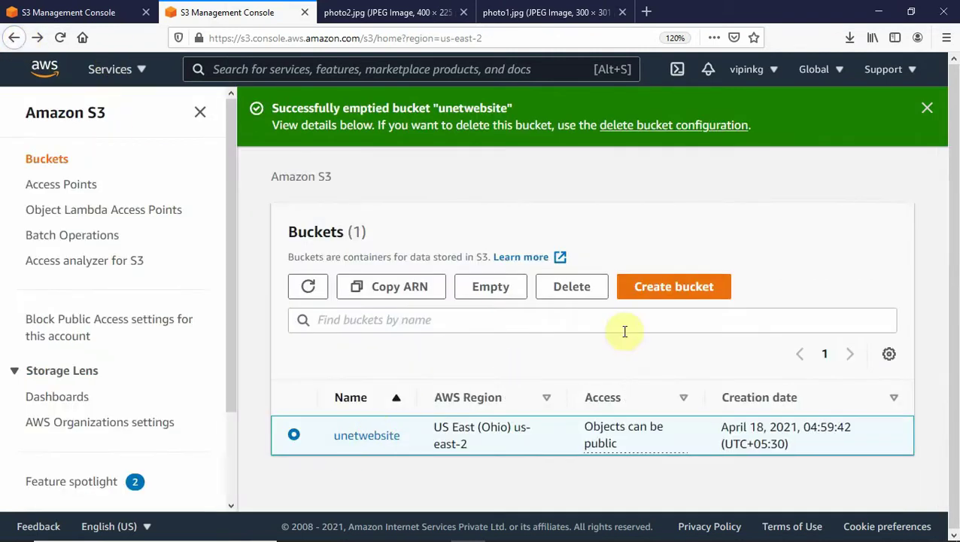
{"action": "left_click", "coordinate": [581, 291]}
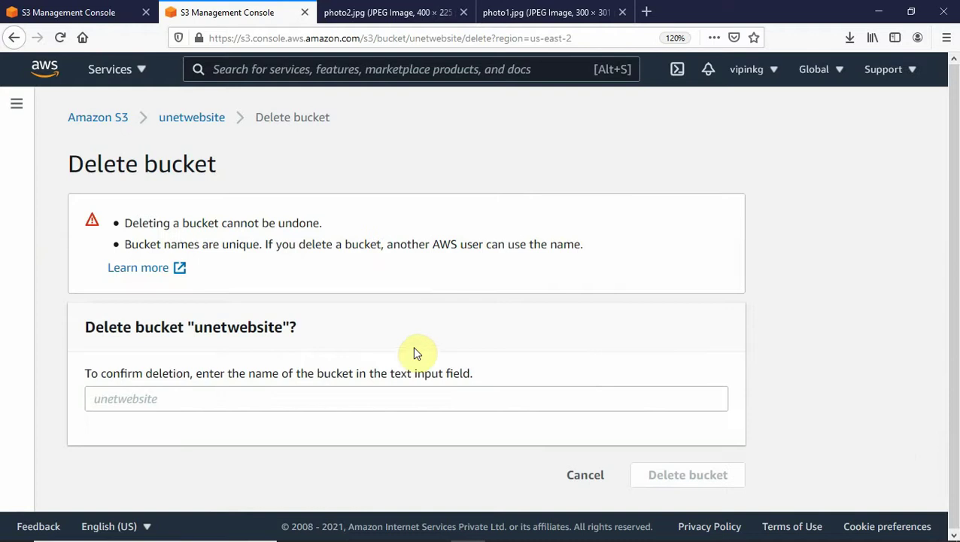
{"action": "left_click", "coordinate": [185, 397]}
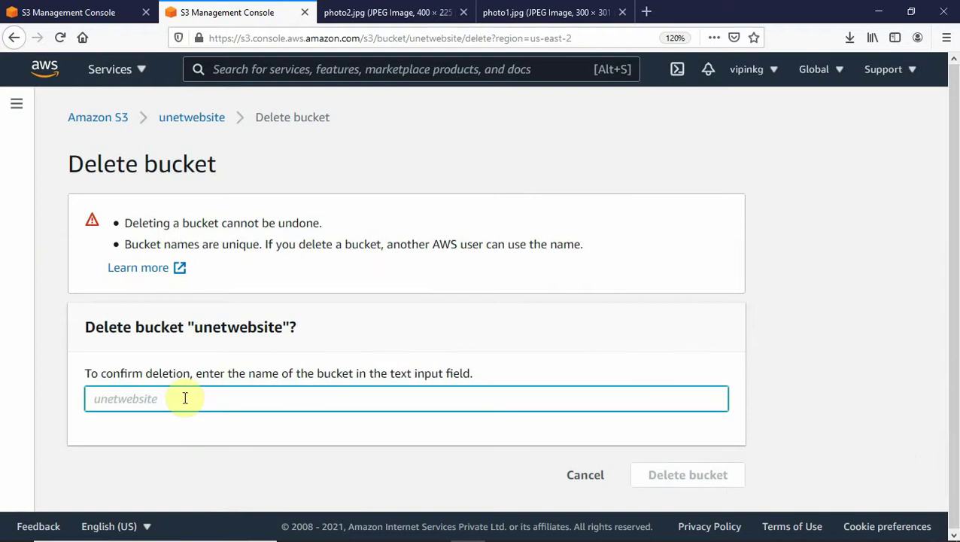
{"action": "type", "text": "unetwebsite"}
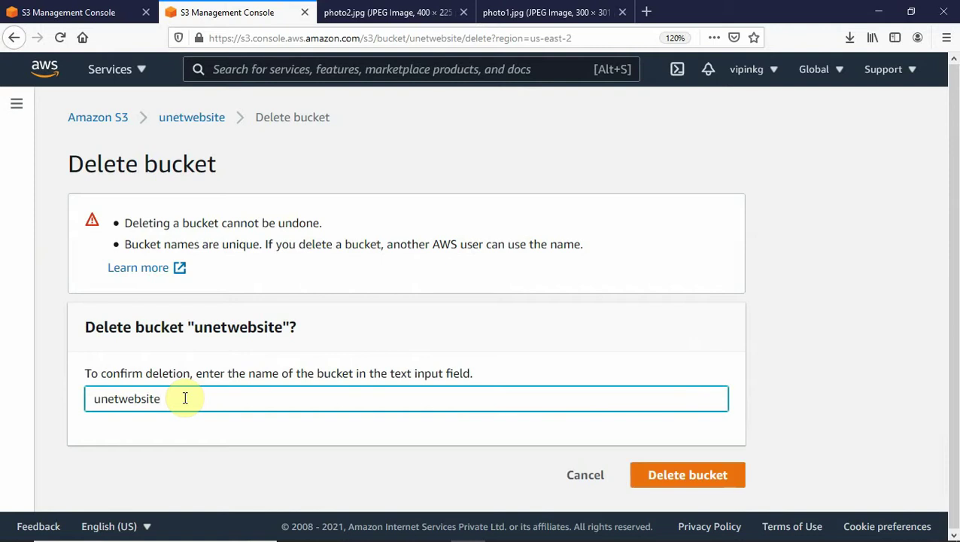
{"action": "left_click", "coordinate": [661, 485]}
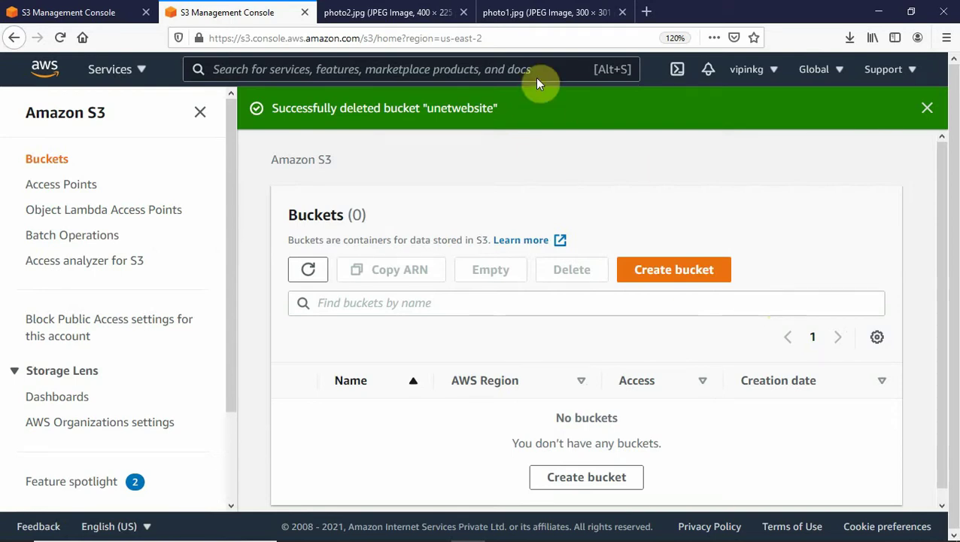
{"action": "left_click", "coordinate": [928, 110]}
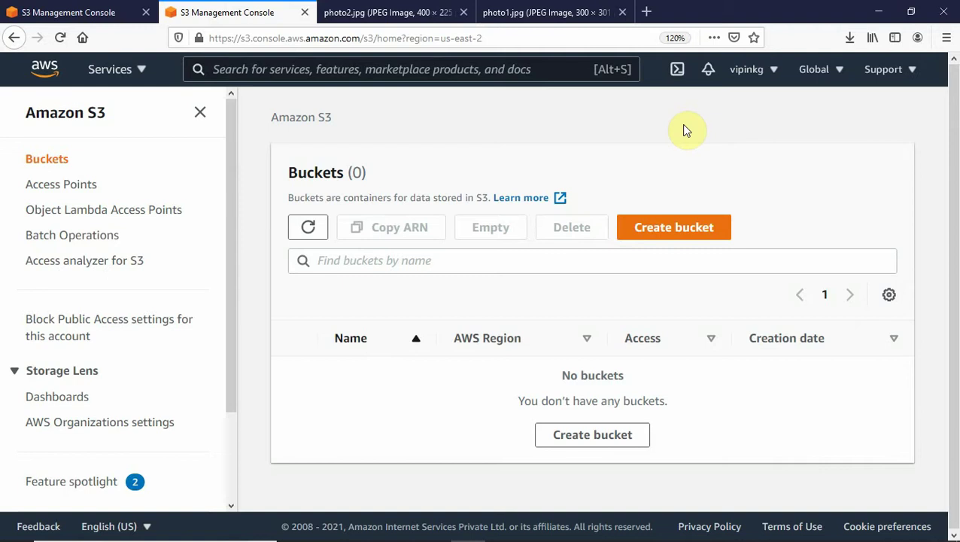
Collapse the navigation pane and start creating a new bucket named unetwebsite.
{"action": "left_click", "coordinate": [201, 113]}
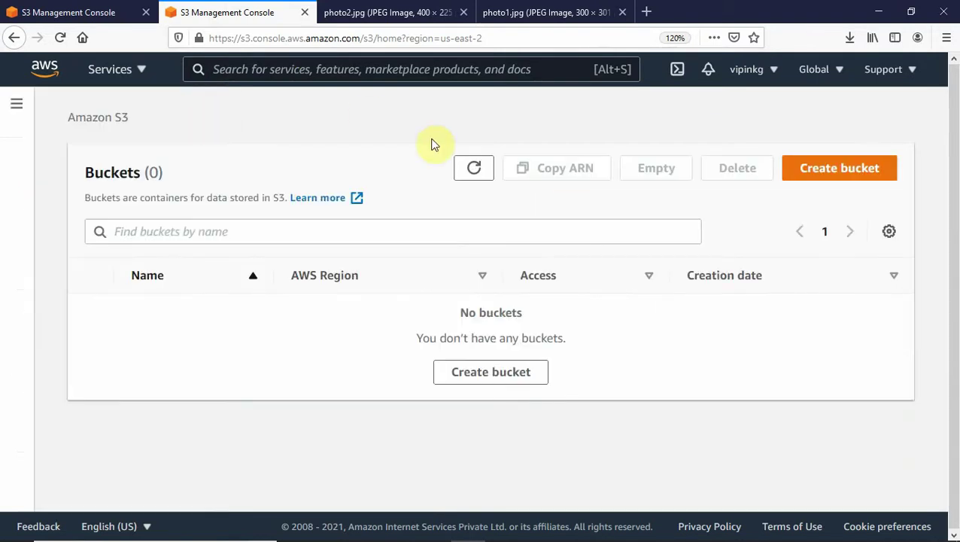
{"action": "left_click", "coordinate": [490, 374]}
{"action": "left_click", "coordinate": [108, 313]}
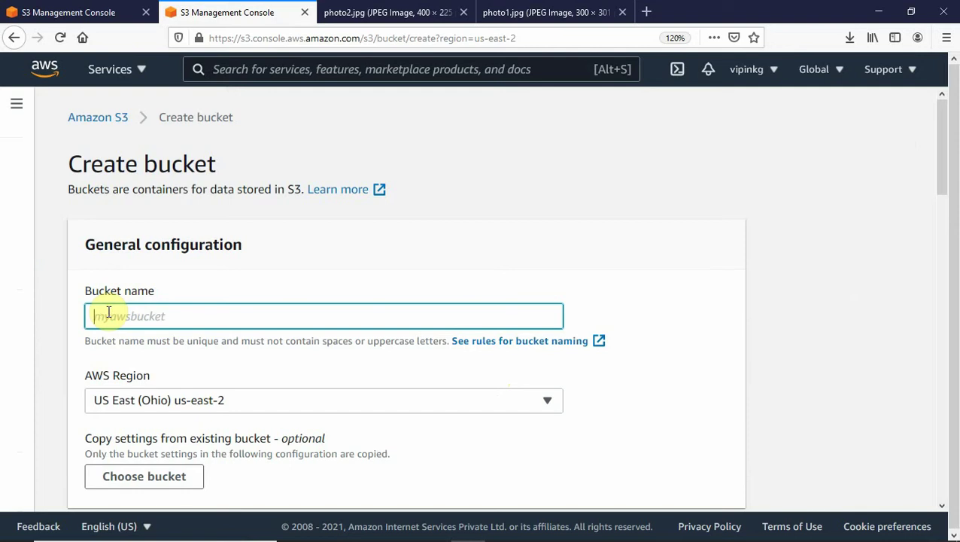
{"action": "type", "text": "w"}
{"action": "key", "text": "BackSpace"}
{"action": "type", "text": "unetwebsite"}
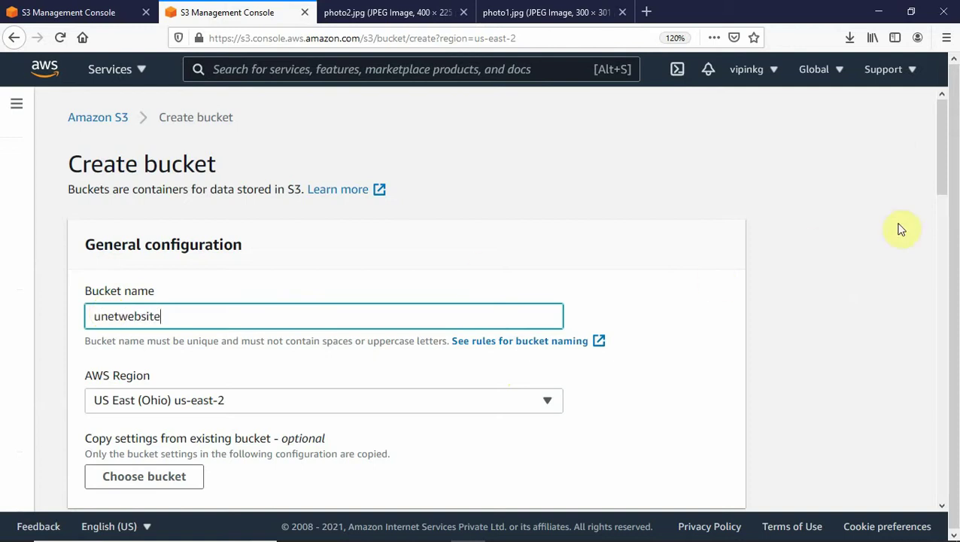
Turn off Block all public access, acknowledge the public access warning, and create the bucket.
{"action": "left_click_drag", "start_coordinate": [940, 173], "coordinate": [934, 274]}
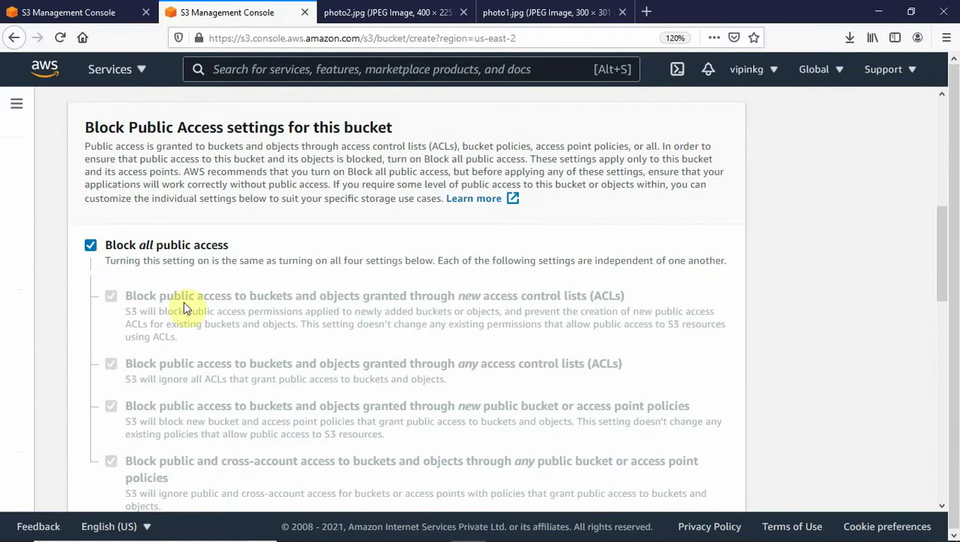
{"action": "left_click", "coordinate": [91, 245]}
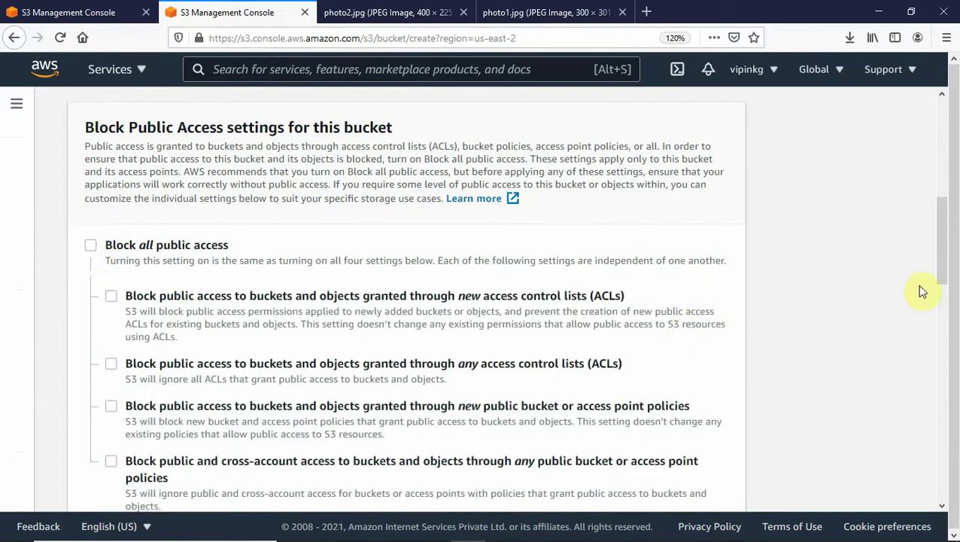
{"action": "left_click_drag", "start_coordinate": [941, 273], "coordinate": [937, 368]}
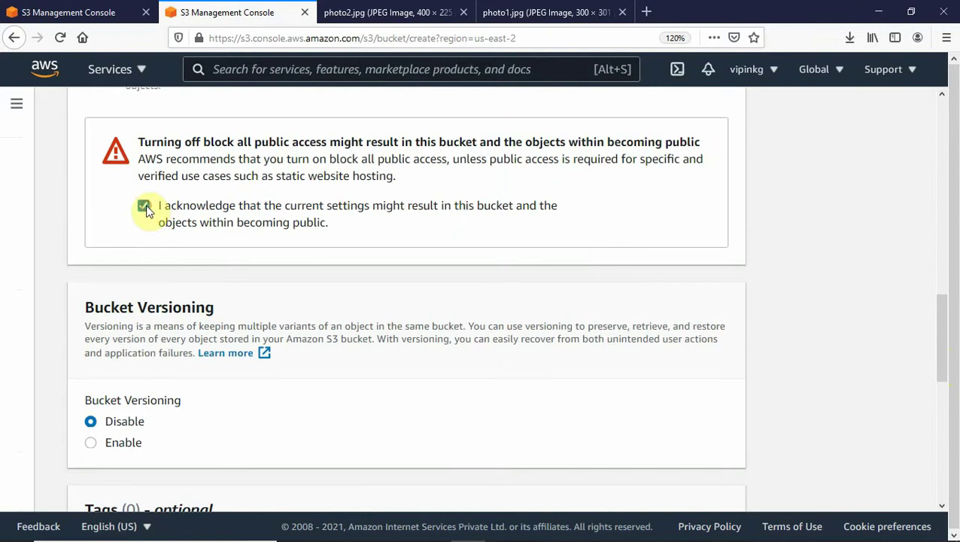
{"action": "left_click_drag", "start_coordinate": [938, 321], "coordinate": [933, 481]}
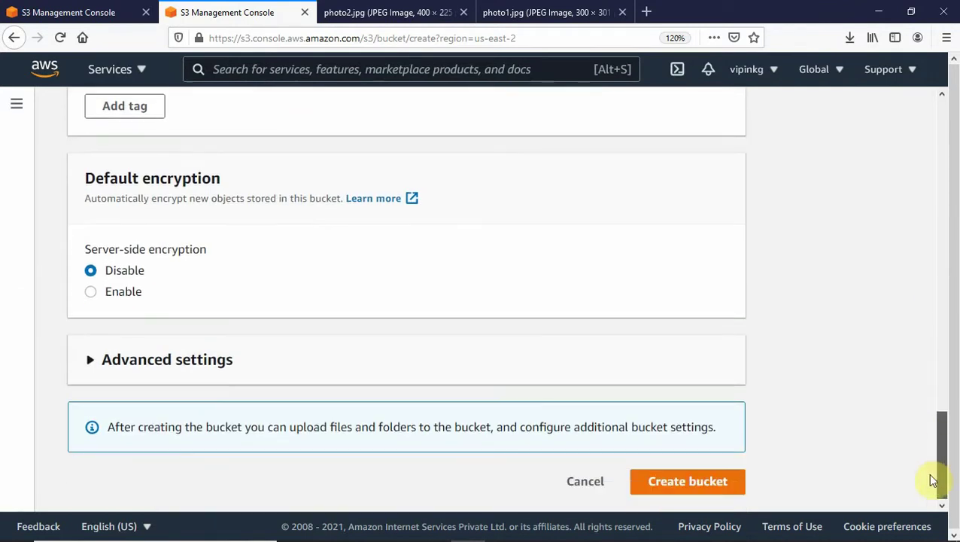
{"action": "left_click", "coordinate": [691, 488]}
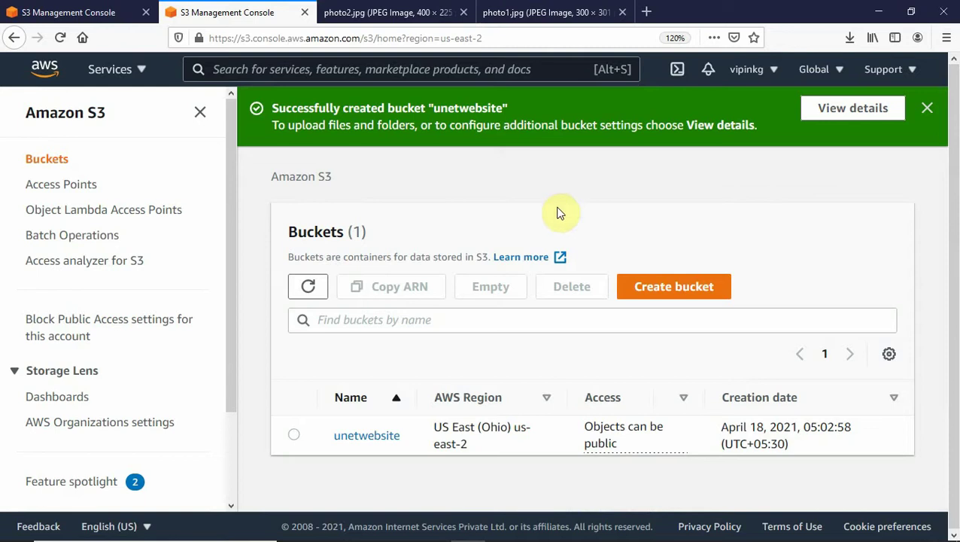
Start an upload in the unetwebsite bucket and add the error and index HTML files from the Desktop's static-website folder.
{"action": "left_click", "coordinate": [367, 436]}
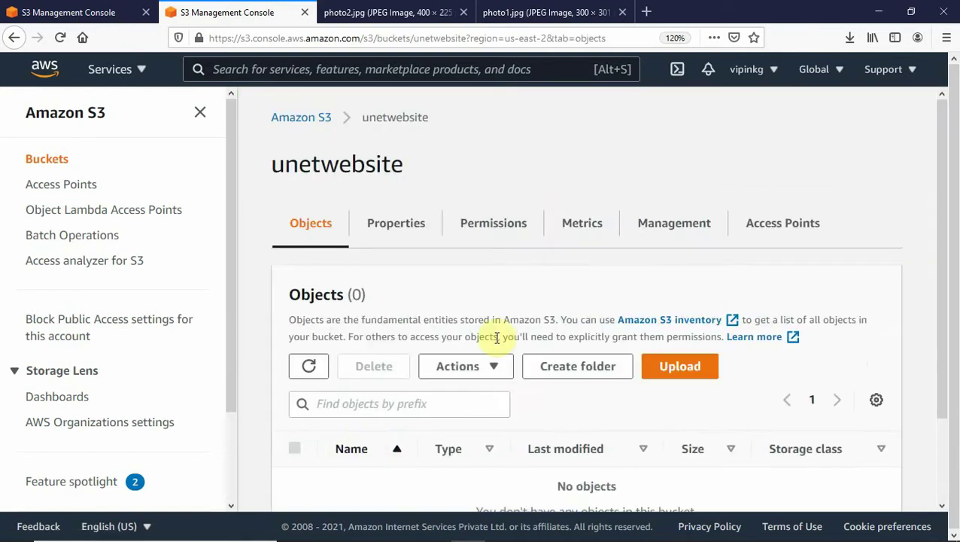
{"action": "left_click", "coordinate": [672, 381]}
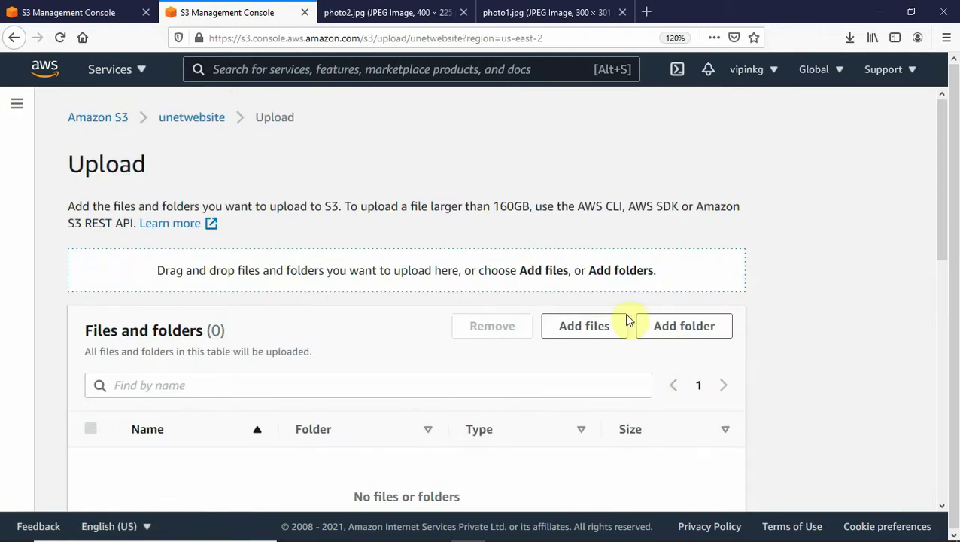
{"action": "left_click", "coordinate": [602, 331]}
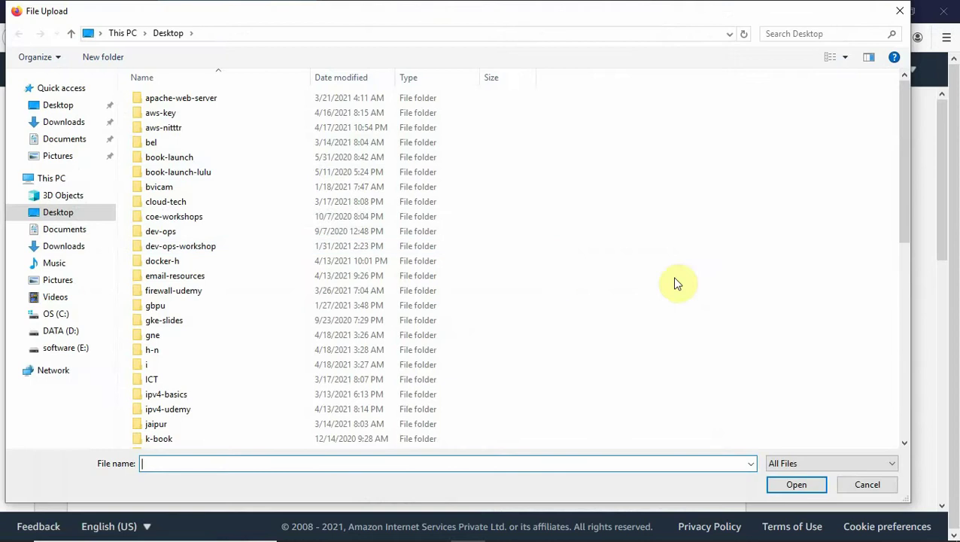
{"action": "left_click_drag", "start_coordinate": [909, 212], "coordinate": [895, 350]}
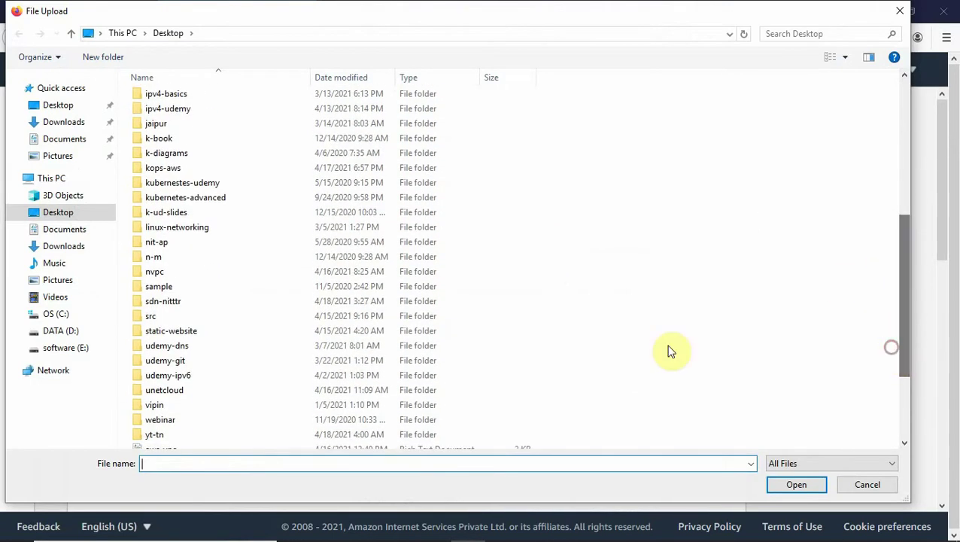
{"action": "double_click", "coordinate": [167, 338]}
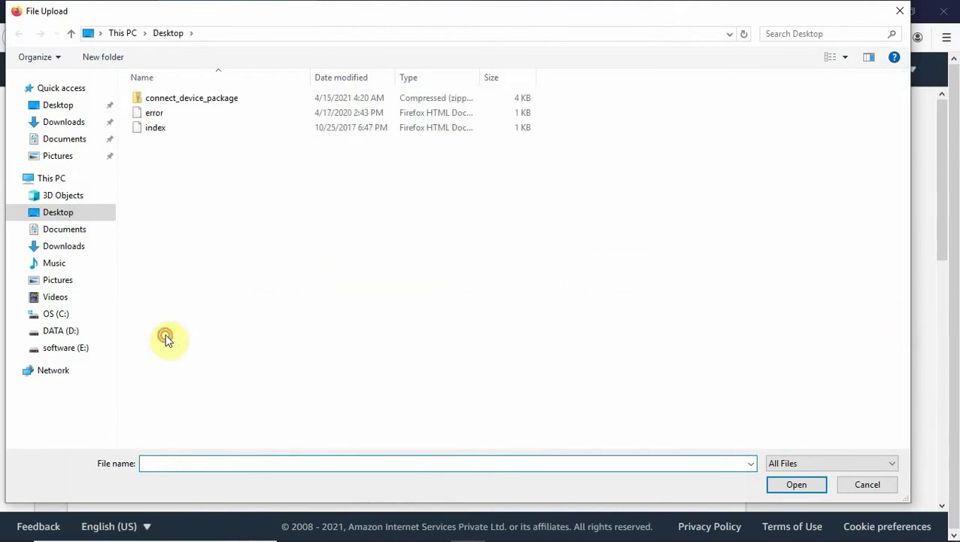
{"action": "left_click", "coordinate": [143, 116]}
{"action": "left_click", "coordinate": [153, 128], "text": "ctrl"}
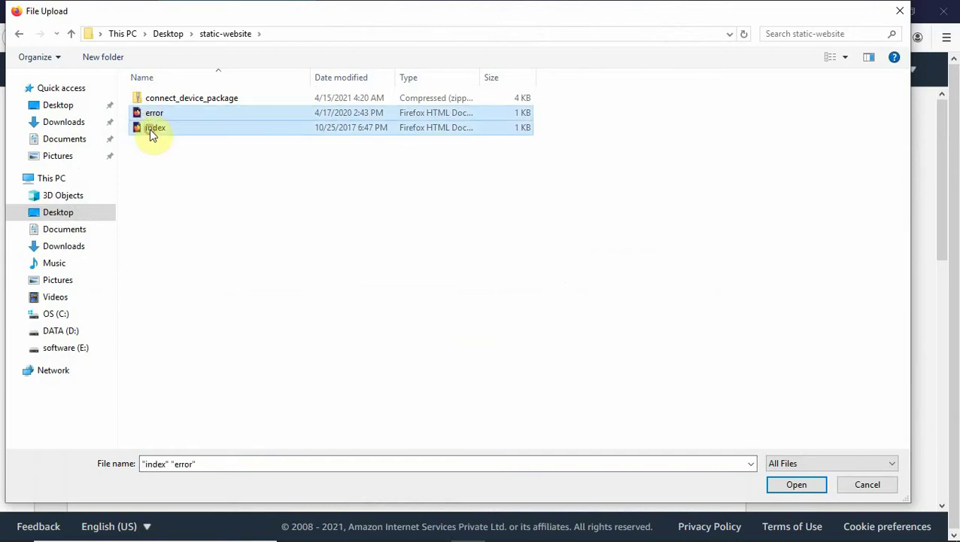
{"action": "left_click", "coordinate": [784, 485]}
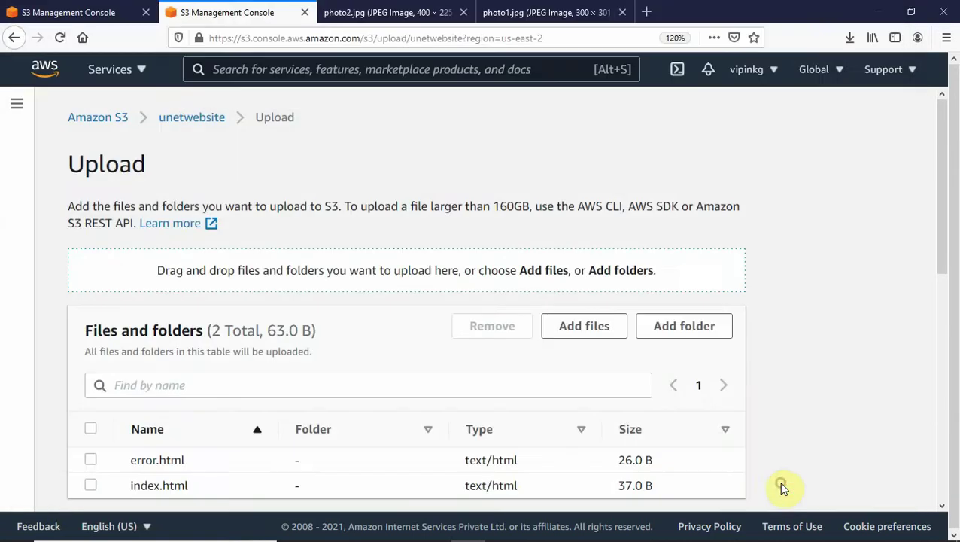
In the additional upload options, grant public read access to the files and acknowledge the effects of the change.
{"action": "left_click_drag", "start_coordinate": [945, 235], "coordinate": [945, 516]}
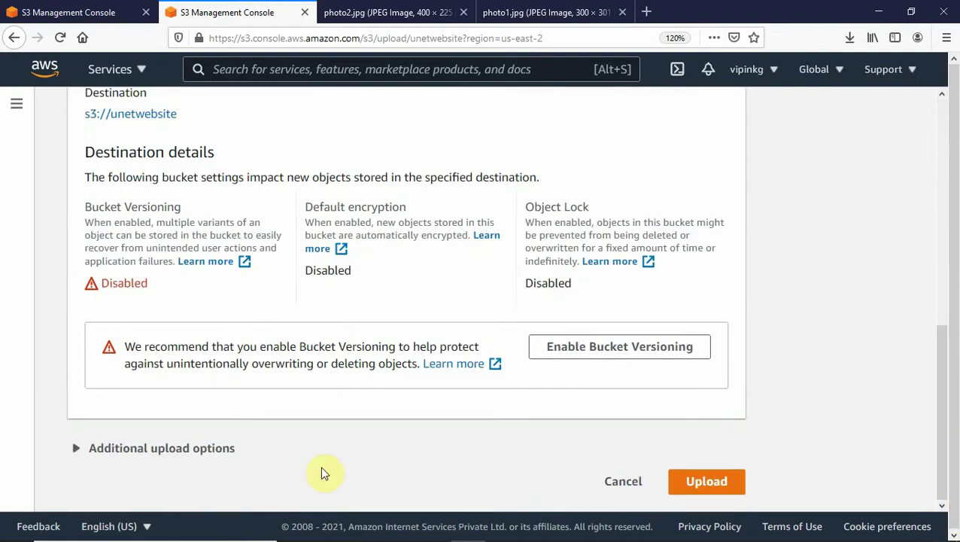
{"action": "left_click", "coordinate": [77, 448]}
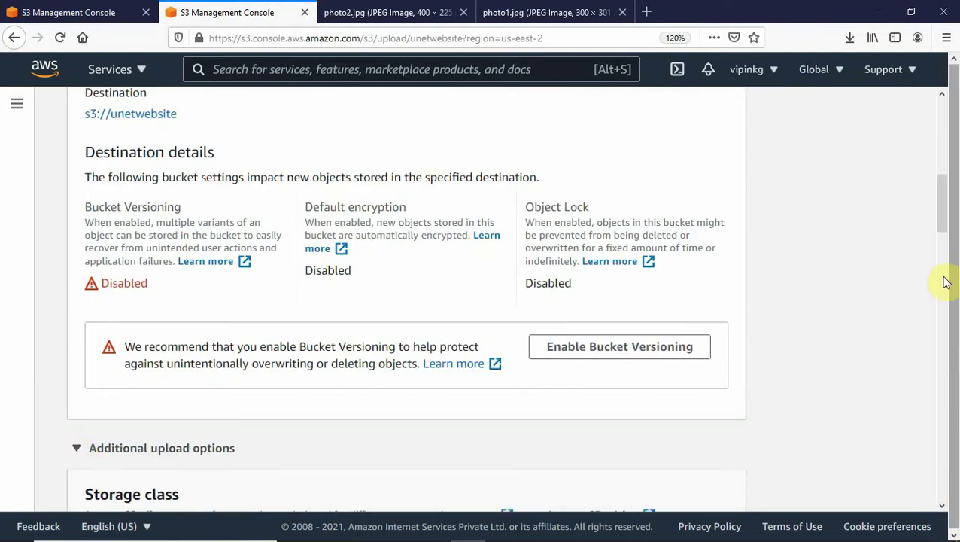
{"action": "left_click_drag", "start_coordinate": [943, 218], "coordinate": [943, 428]}
{"action": "left_click", "coordinate": [252, 230]}
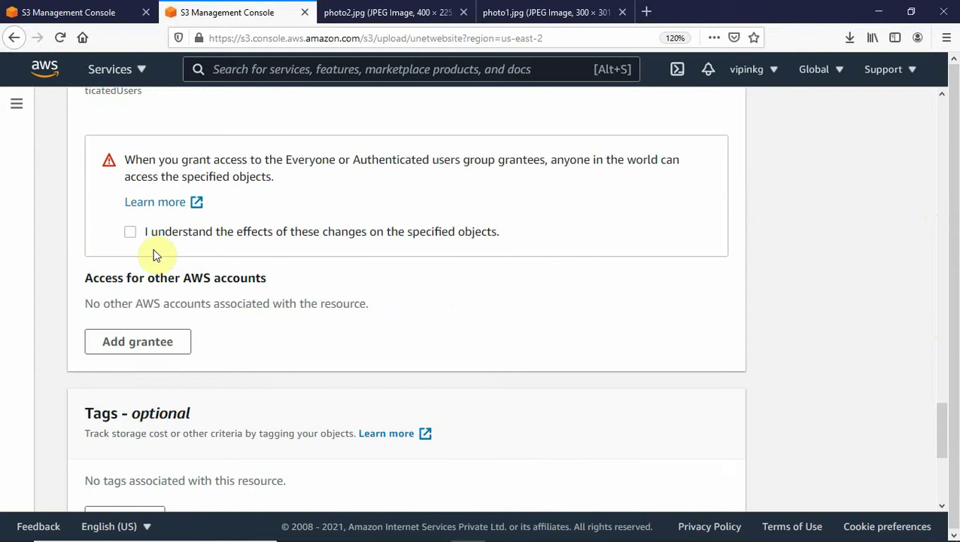
{"action": "left_click", "coordinate": [130, 233]}
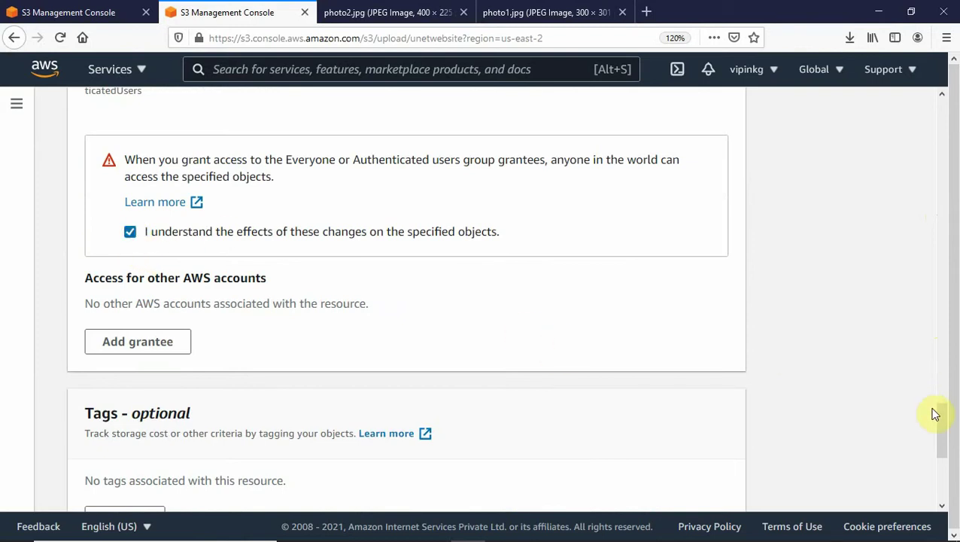
Upload the two HTML files to the bucket and expand the S3 navigation pane.
{"action": "left_click_drag", "start_coordinate": [945, 431], "coordinate": [943, 481]}
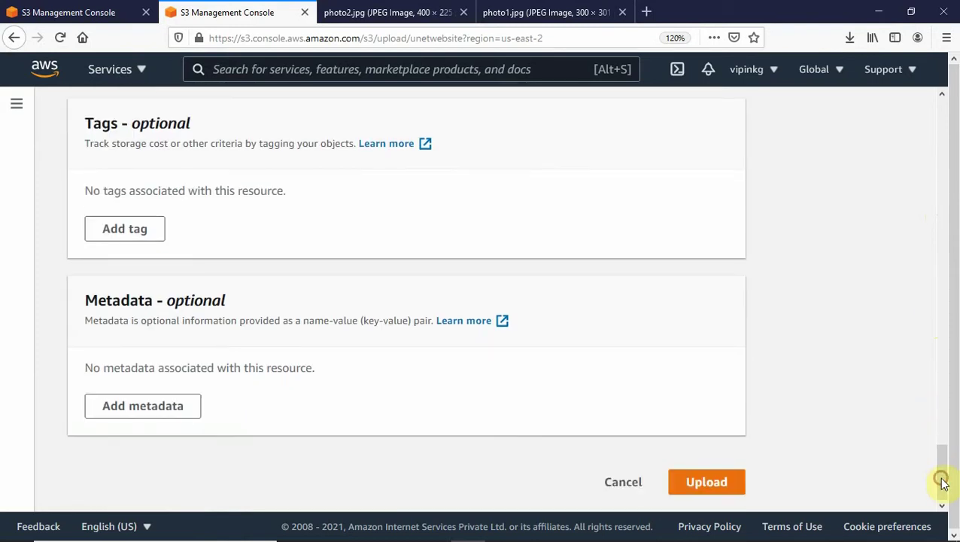
{"action": "left_click", "coordinate": [709, 487]}
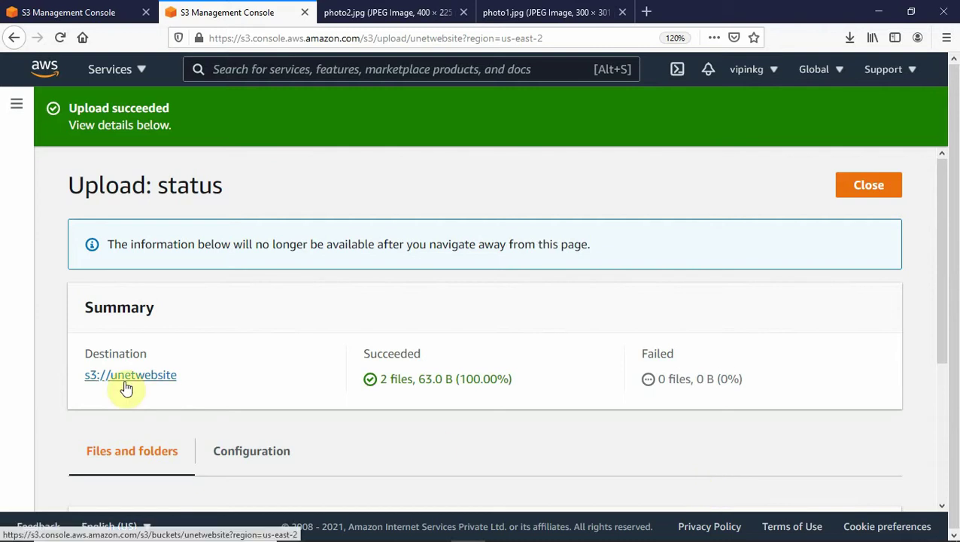
{"action": "left_click", "coordinate": [16, 104]}
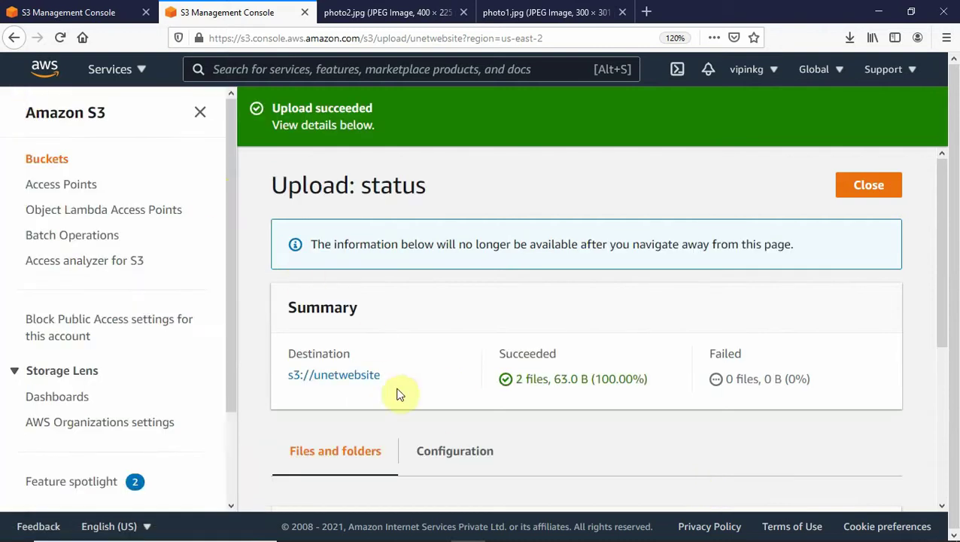
Open the properties of the unetwebsite bucket and enable static website hosting in its hosting settings.
{"action": "left_click", "coordinate": [330, 380]}
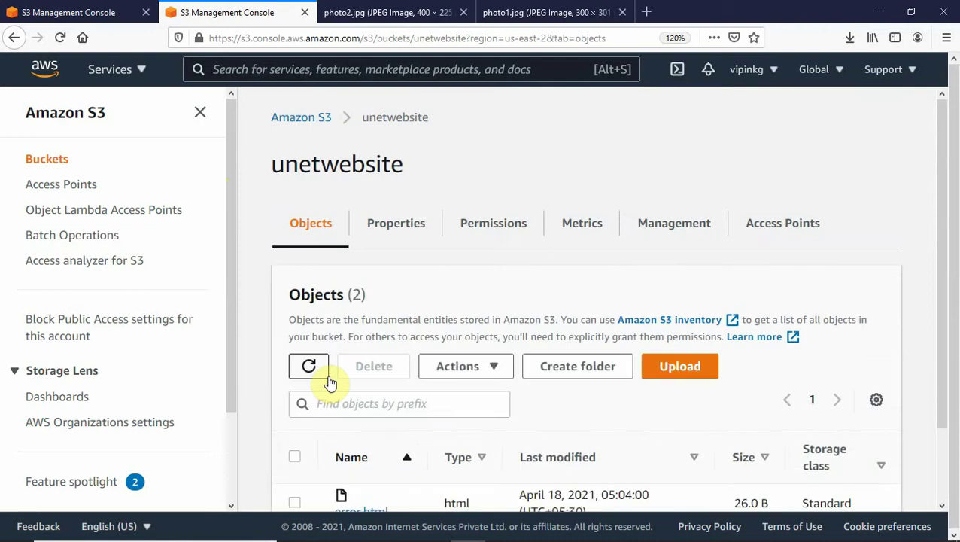
{"action": "left_click", "coordinate": [305, 119]}
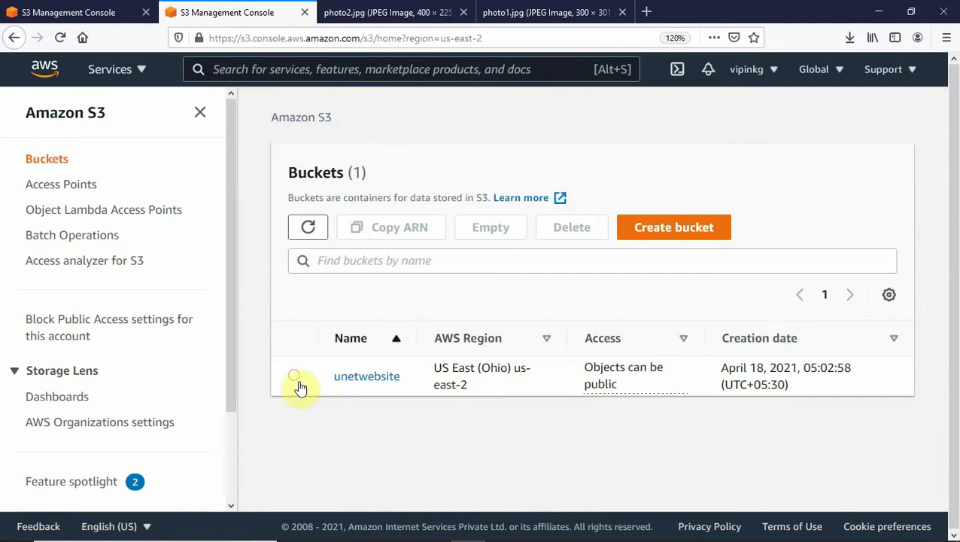
{"action": "left_click", "coordinate": [294, 378]}
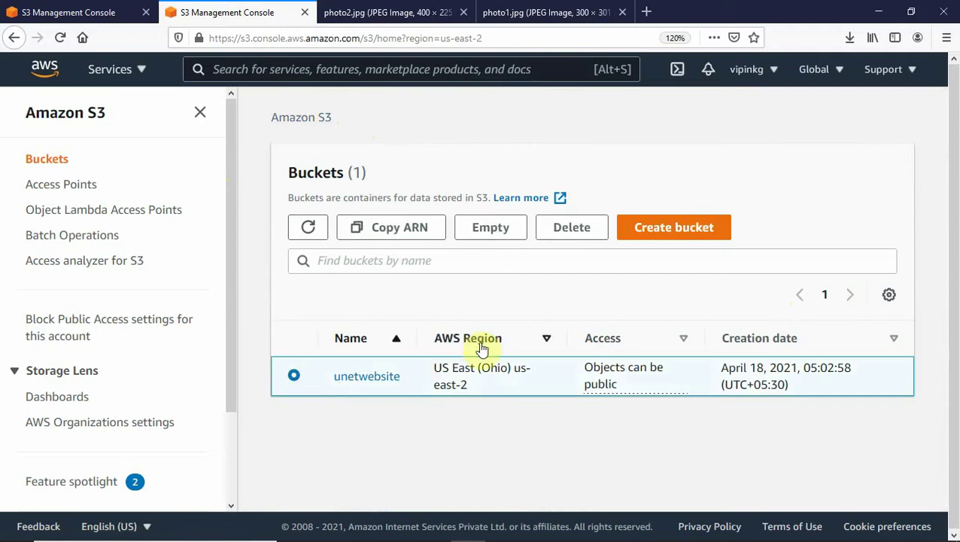
{"action": "left_click", "coordinate": [383, 383]}
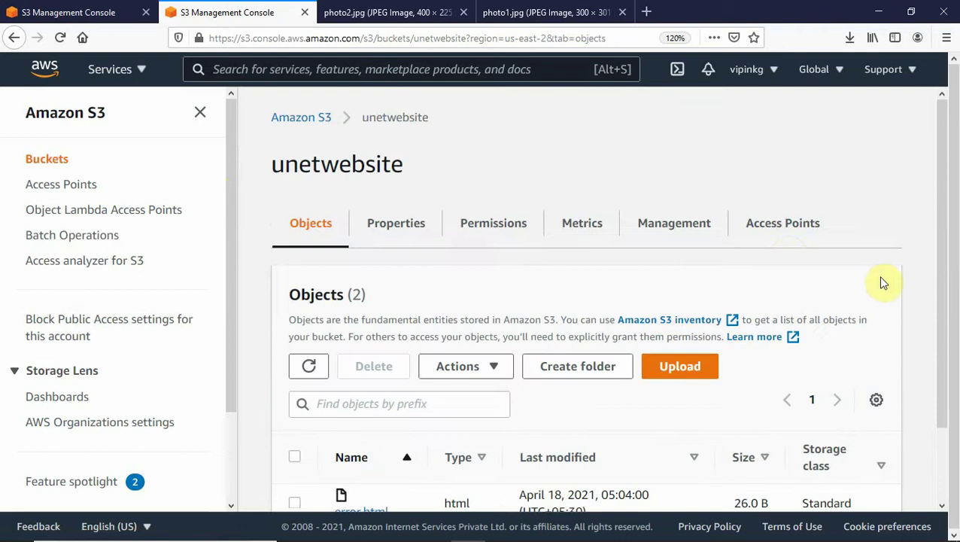
{"action": "left_click", "coordinate": [403, 235]}
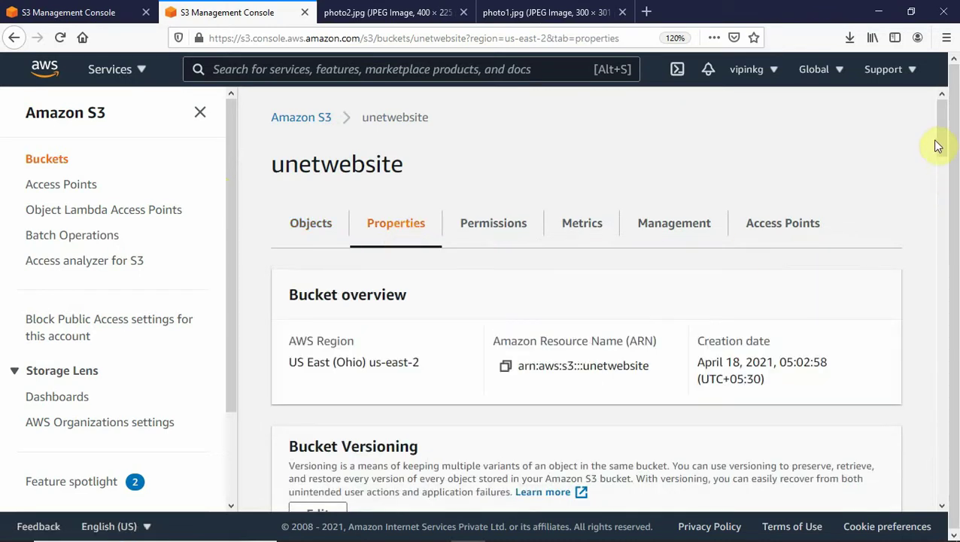
{"action": "left_click_drag", "start_coordinate": [946, 143], "coordinate": [957, 495]}
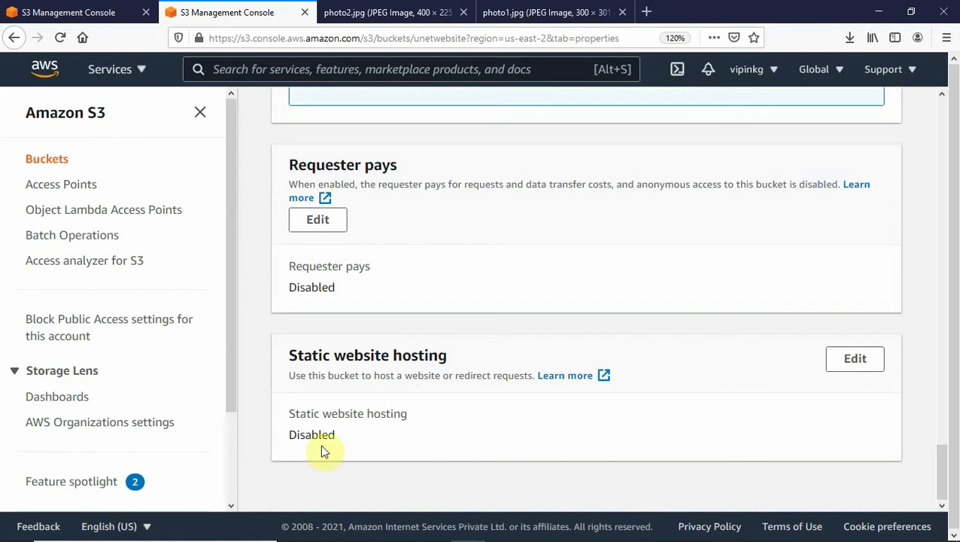
{"action": "left_click", "coordinate": [857, 361]}
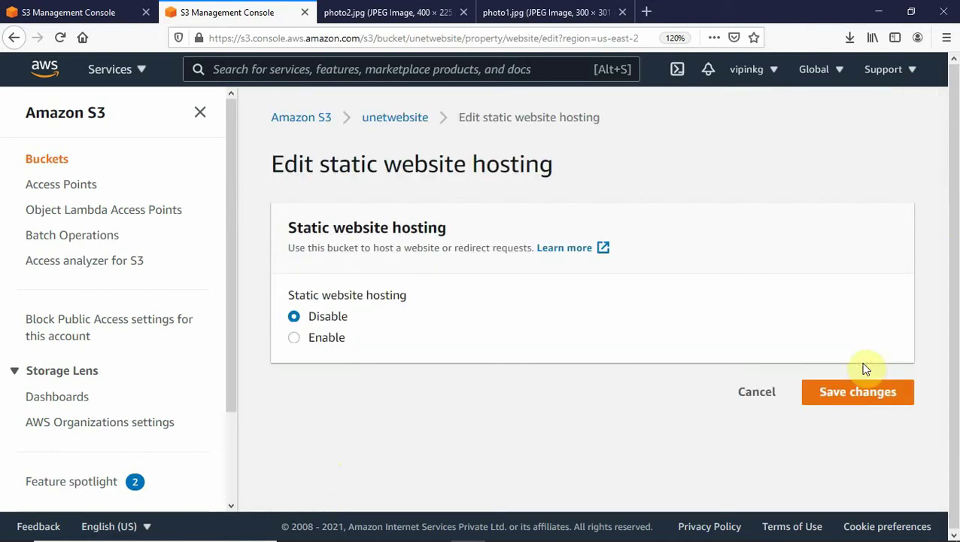
{"action": "left_click", "coordinate": [295, 340]}
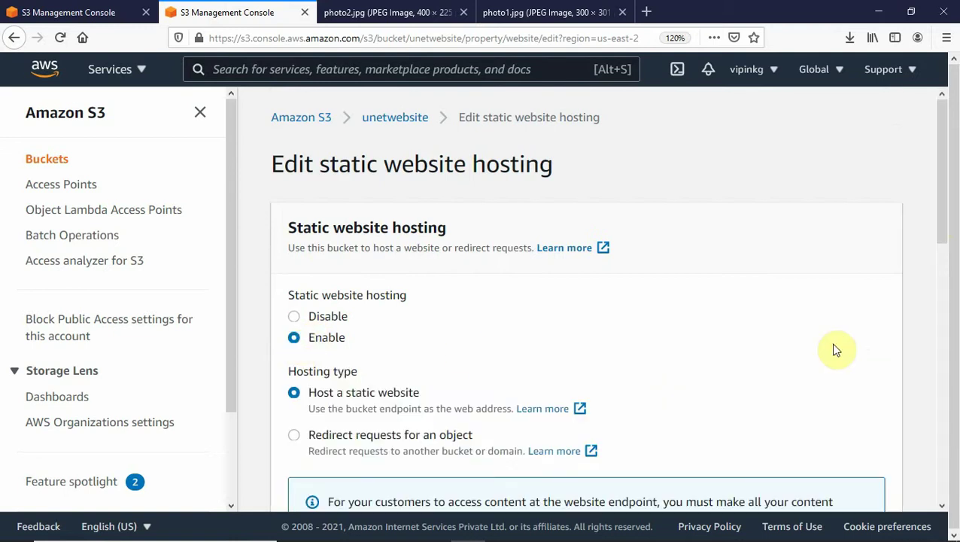
Set index.html as the index document and error.html as the error document, and save the hosting changes.
{"action": "left_click_drag", "start_coordinate": [937, 226], "coordinate": [954, 314]}
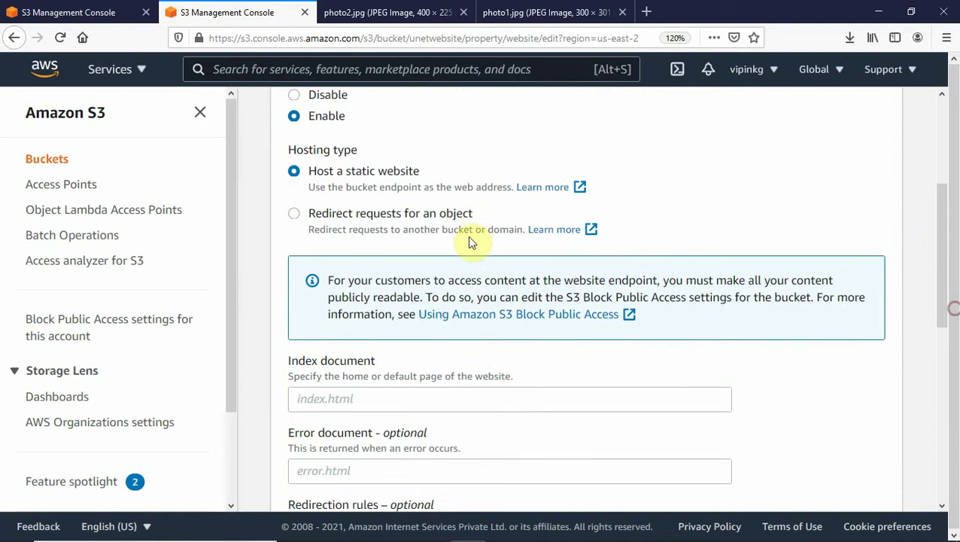
{"action": "left_click", "coordinate": [312, 397]}
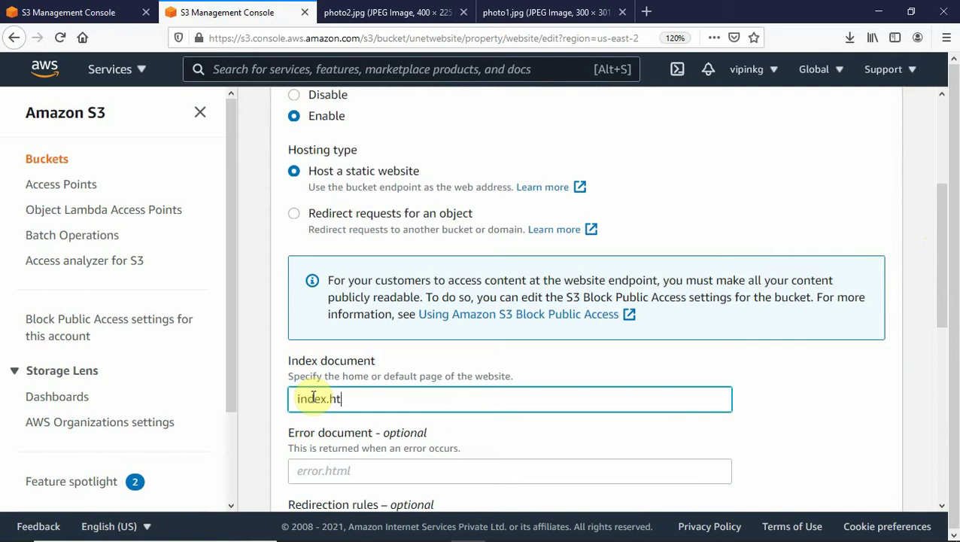
{"action": "left_click", "coordinate": [342, 472]}
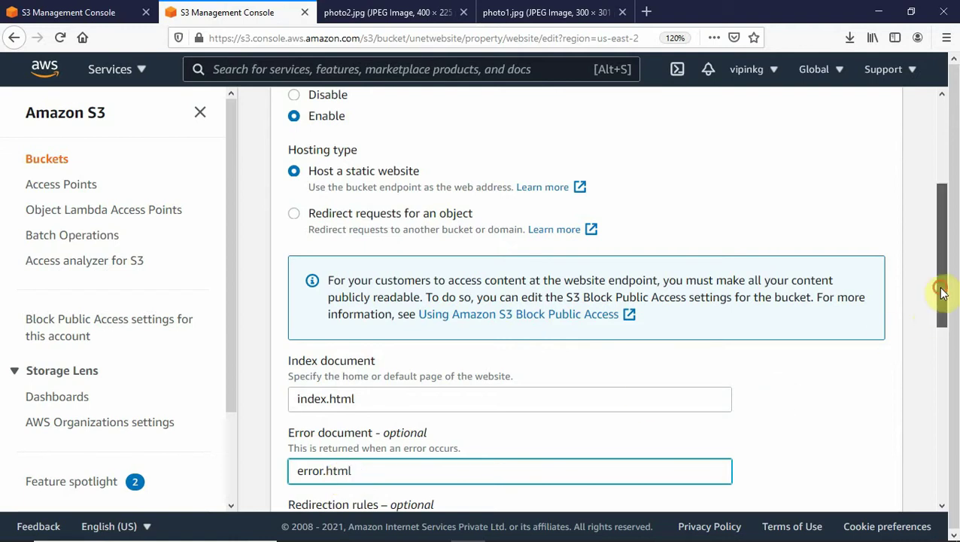
{"action": "left_click_drag", "start_coordinate": [943, 293], "coordinate": [937, 500]}
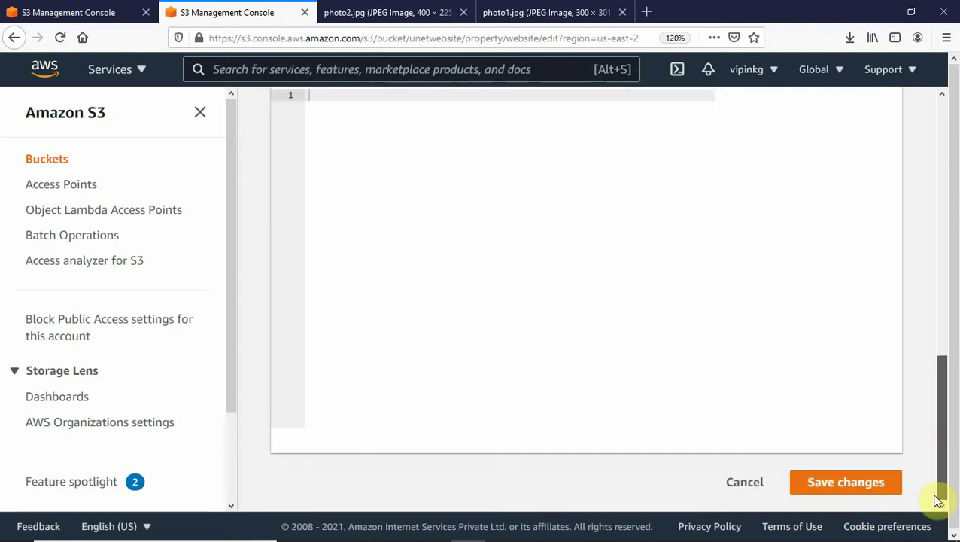
{"action": "left_click", "coordinate": [851, 488]}
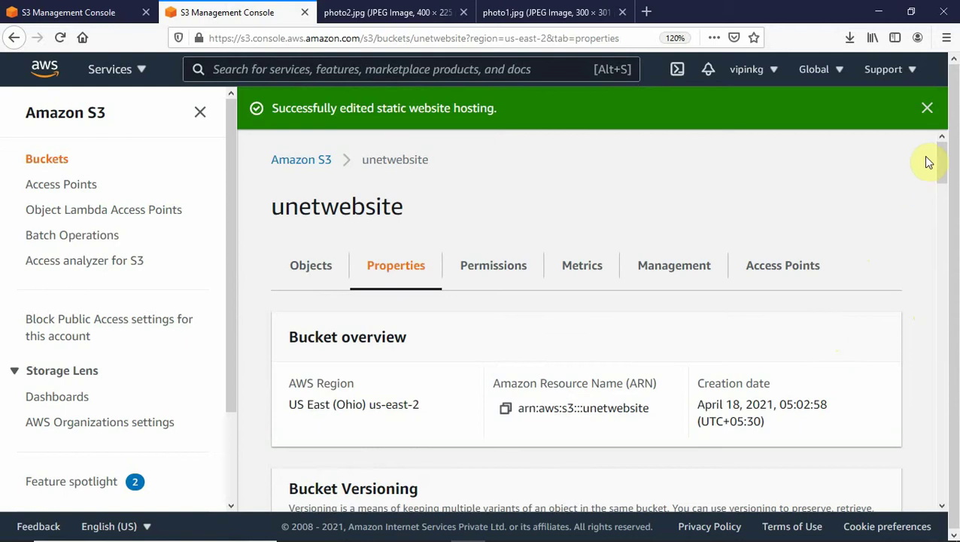
Copy the bucket website endpoint, load it in a new browser tab, and enlarge the page to 300%.
{"action": "left_click_drag", "start_coordinate": [939, 161], "coordinate": [939, 493]}
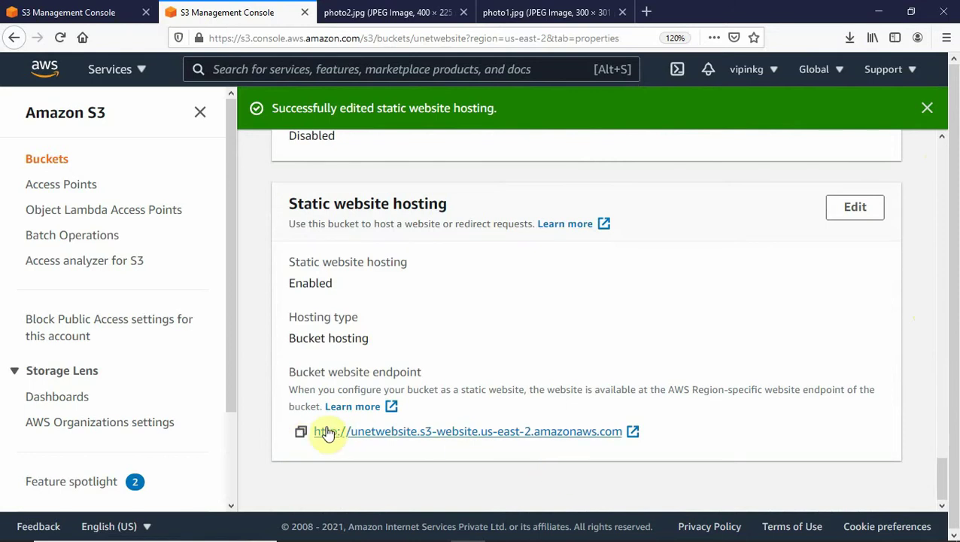
{"action": "left_click", "coordinate": [301, 434]}
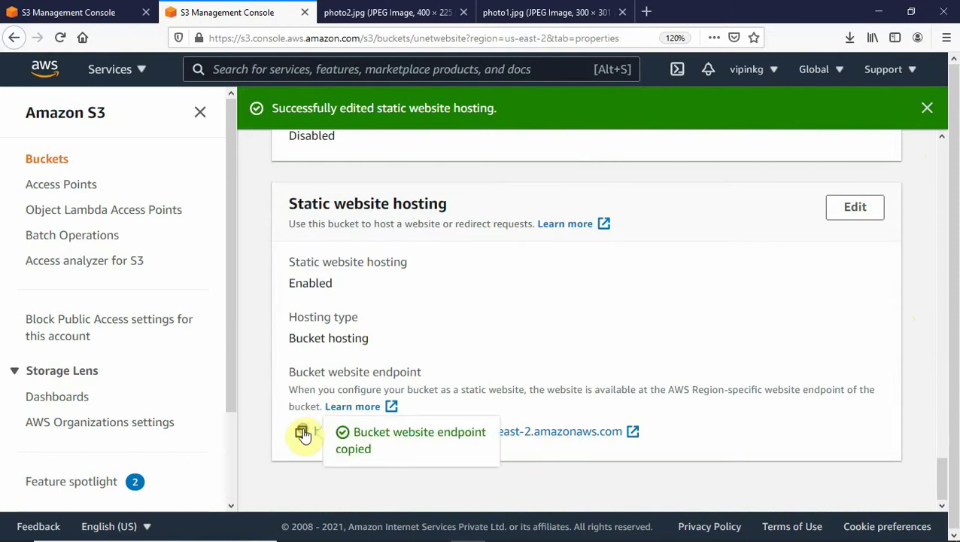
{"action": "left_click", "coordinate": [377, 14]}
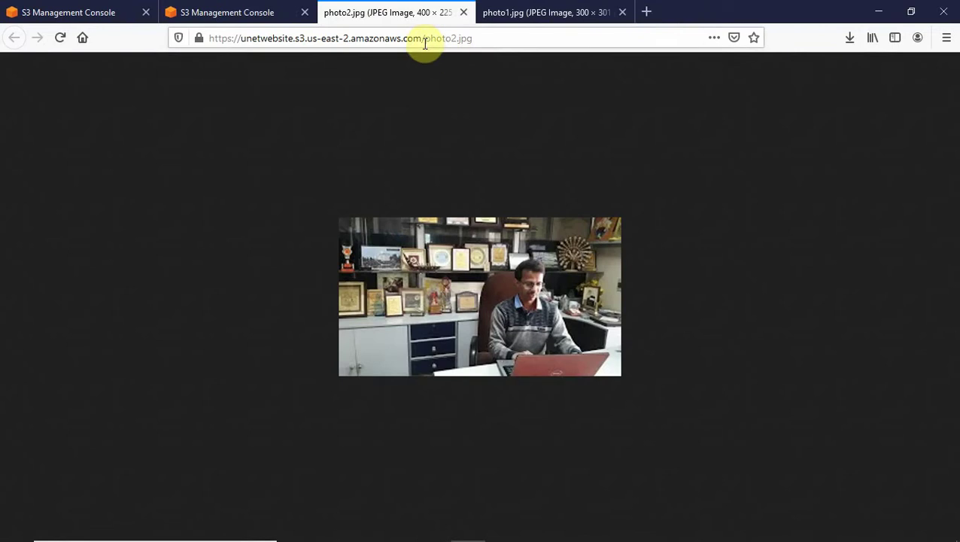
{"action": "left_click", "coordinate": [648, 12]}
{"action": "key", "text": "ctrl+v"}
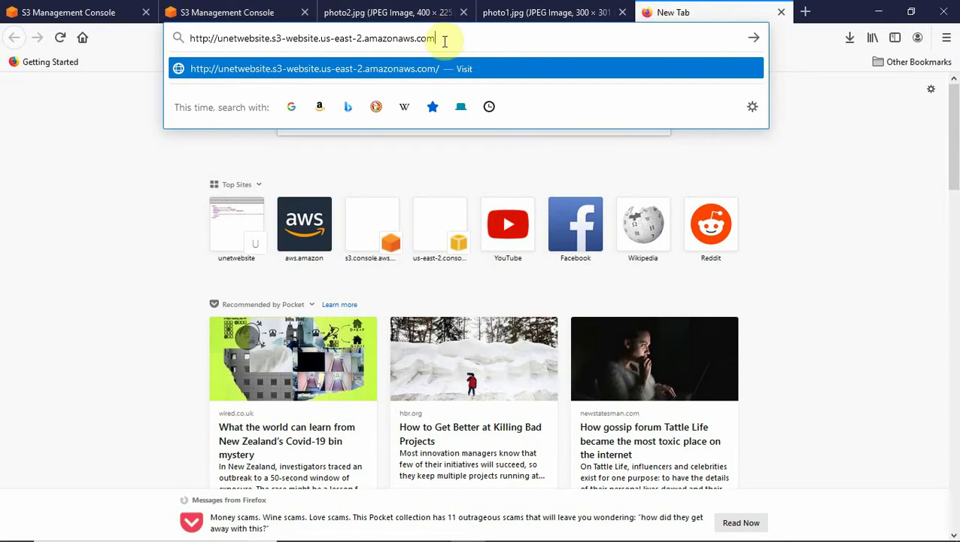
{"action": "key", "text": "Return"}
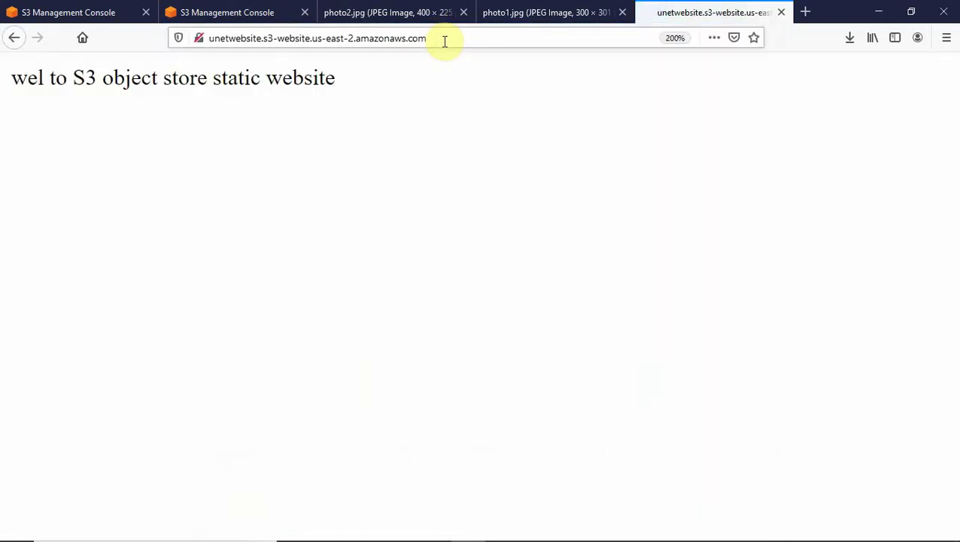
{"action": "key", "text": "ctrl+plus"}
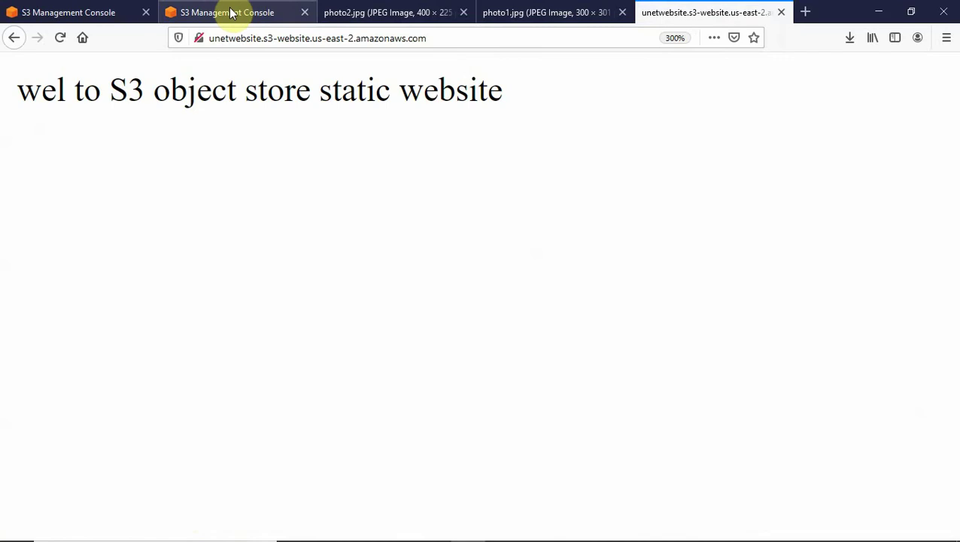
Close the static website tab and the photo1.jpg and photo2.jpg tabs to return to the S3 console.
{"action": "left_click", "coordinate": [781, 12]}
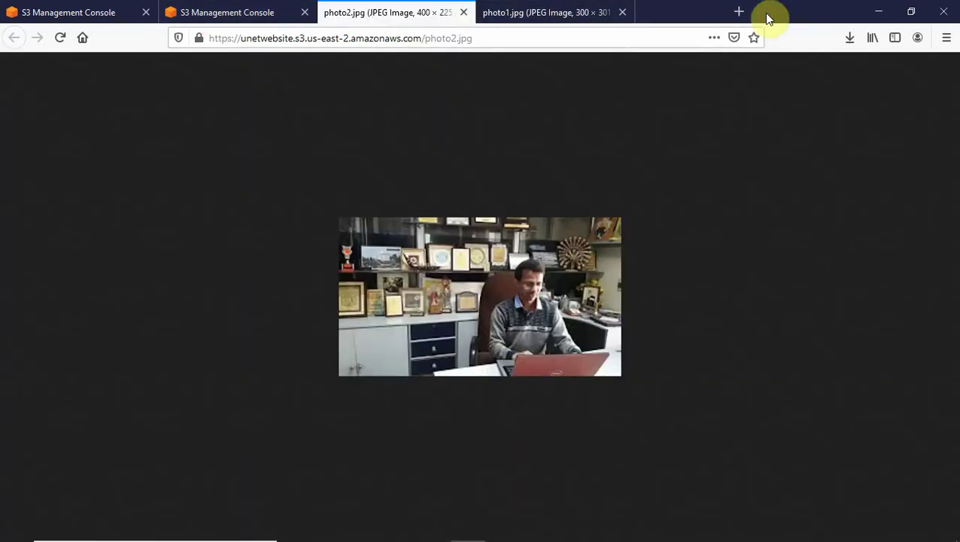
{"action": "left_click", "coordinate": [586, 14]}
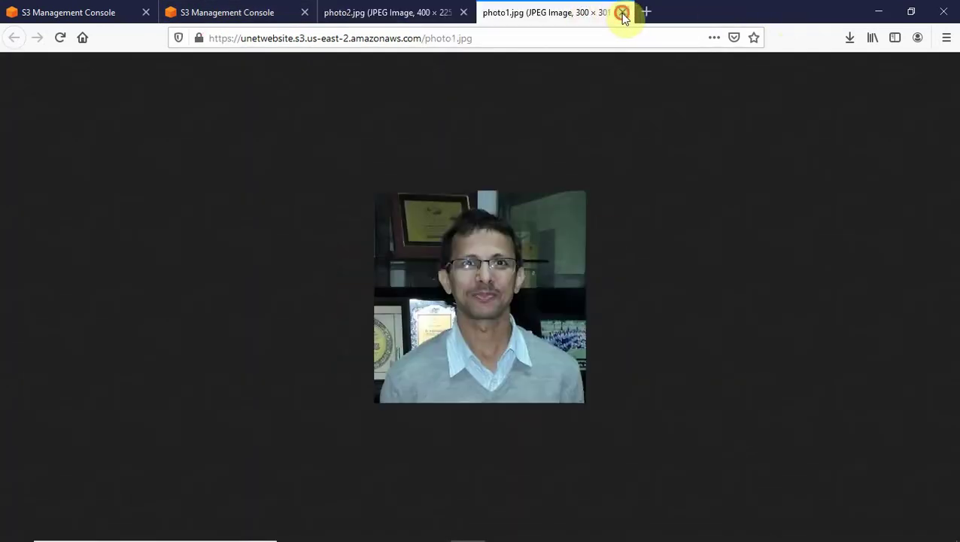
{"action": "left_click", "coordinate": [622, 12]}
{"action": "left_click", "coordinate": [464, 12]}
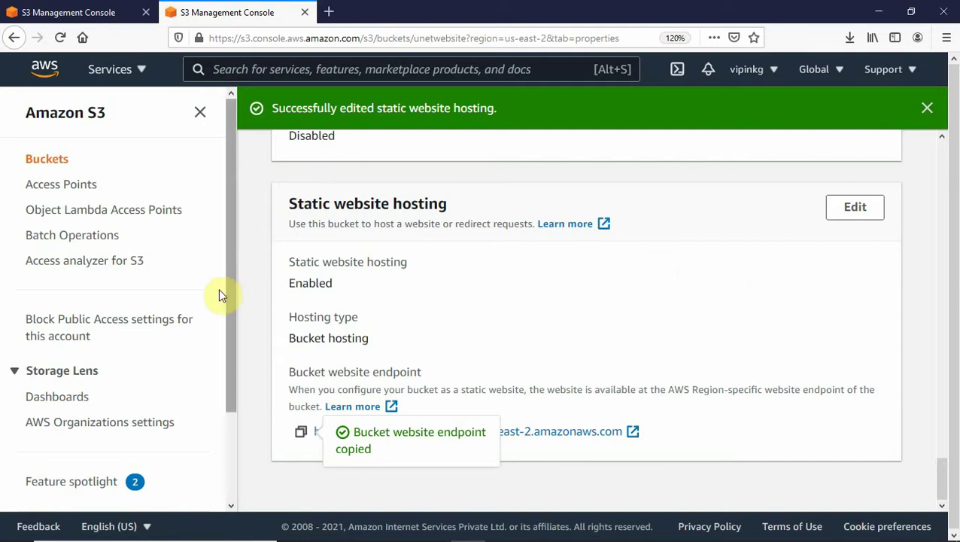
Empty the unetwebsite bucket from the bucket list, confirming with "permanently delete".
{"action": "left_click", "coordinate": [56, 162]}
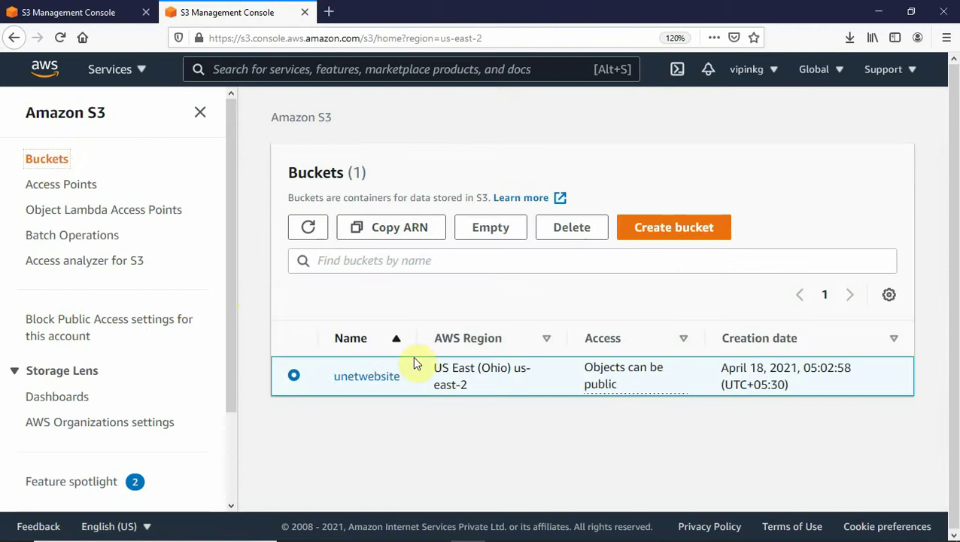
{"action": "left_click", "coordinate": [496, 232]}
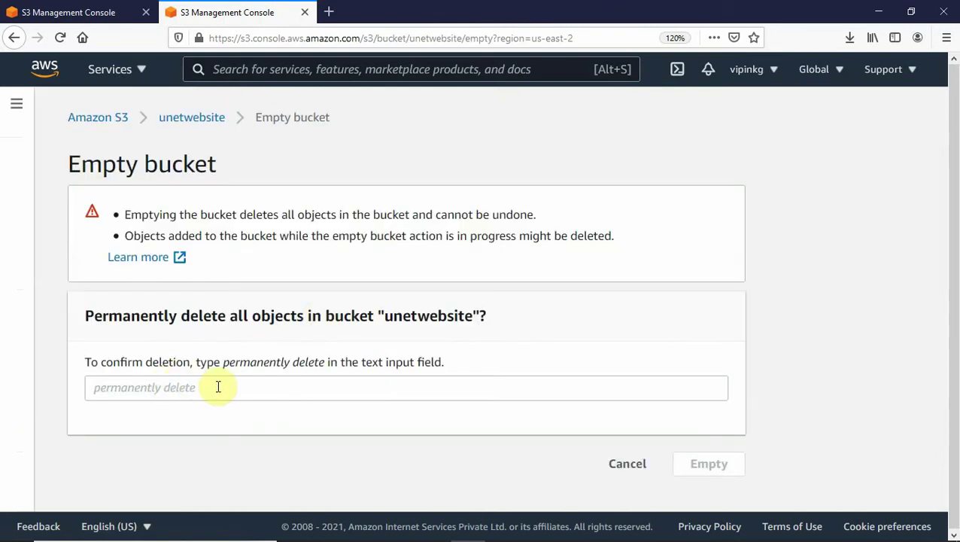
{"action": "left_click", "coordinate": [220, 387]}
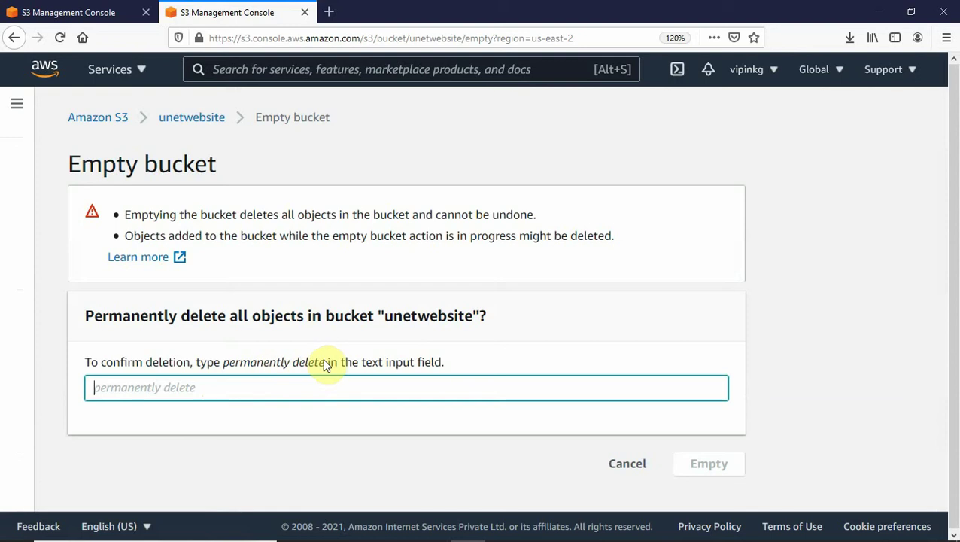
{"action": "left_click_drag", "start_coordinate": [323, 360], "coordinate": [232, 366]}
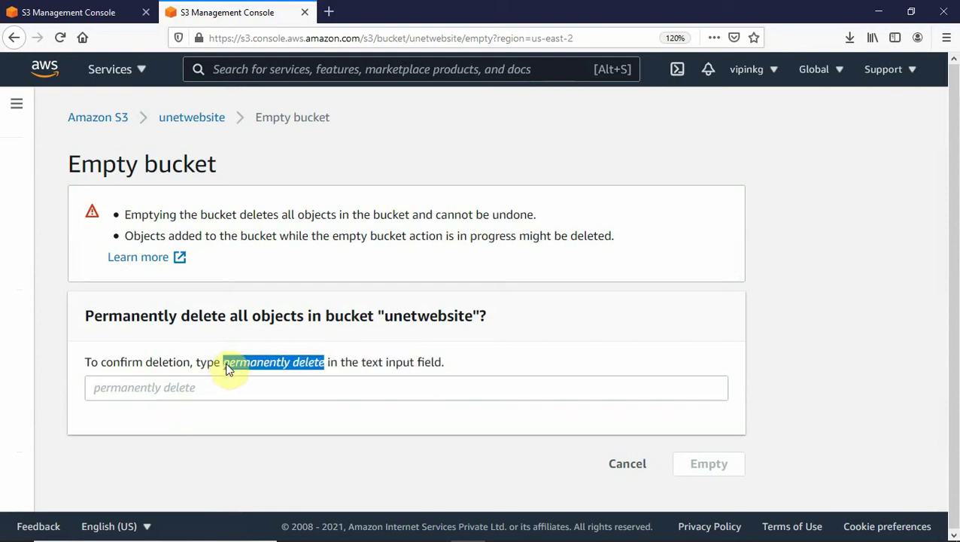
{"action": "left_click", "coordinate": [269, 392]}
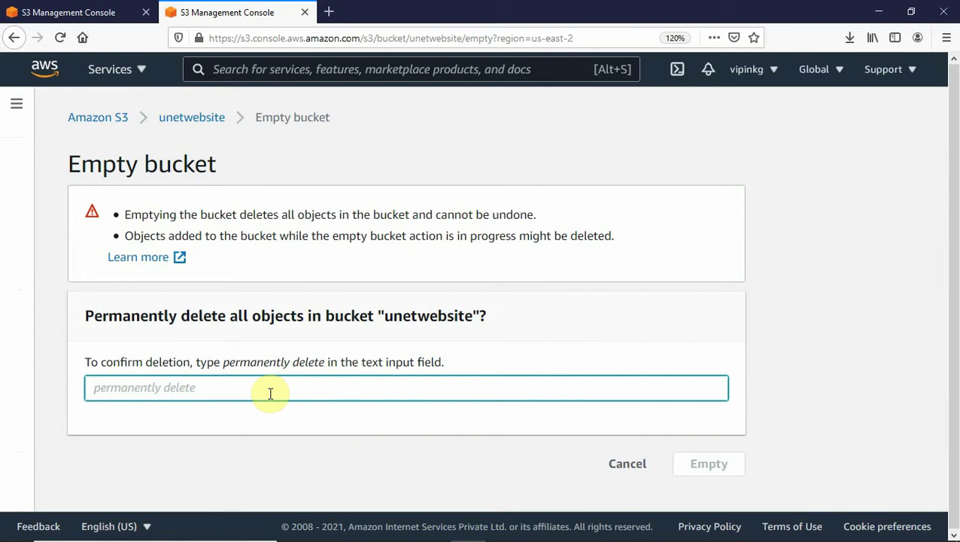
{"action": "key", "text": "ctrl+v"}
{"action": "left_click", "coordinate": [700, 463]}
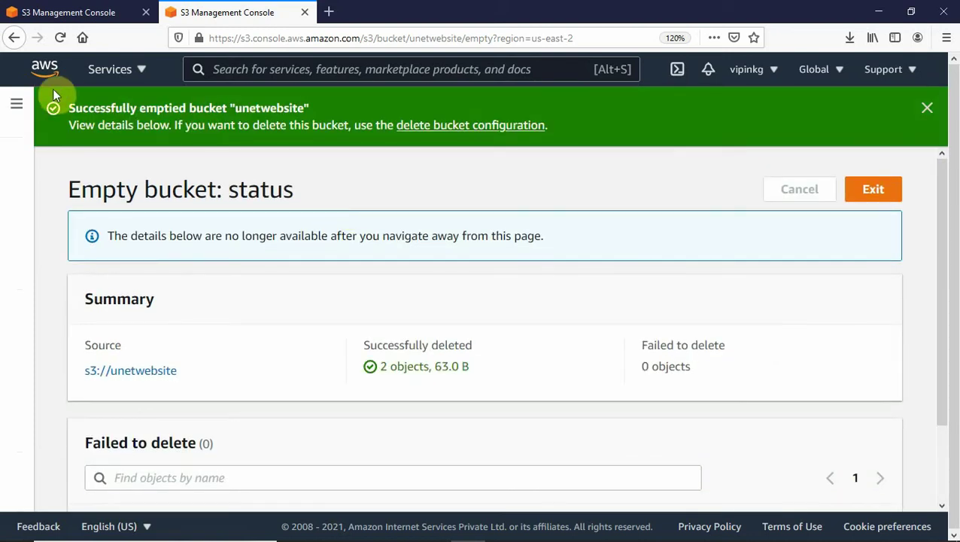
Return to the bucket list, delete the bucket by confirming the name unetwebsite, and collapse the S3 navigation pane.
{"action": "left_click", "coordinate": [14, 39]}
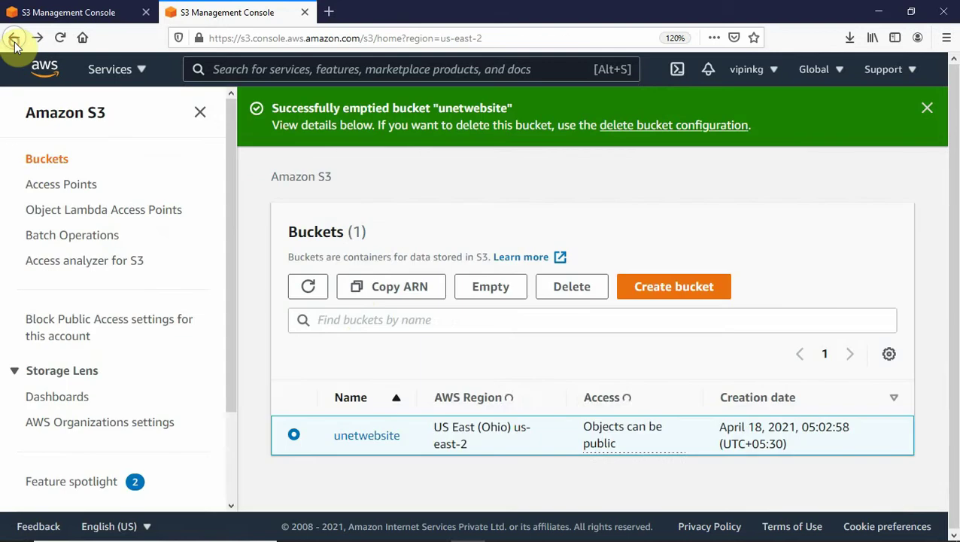
{"action": "left_click", "coordinate": [570, 287]}
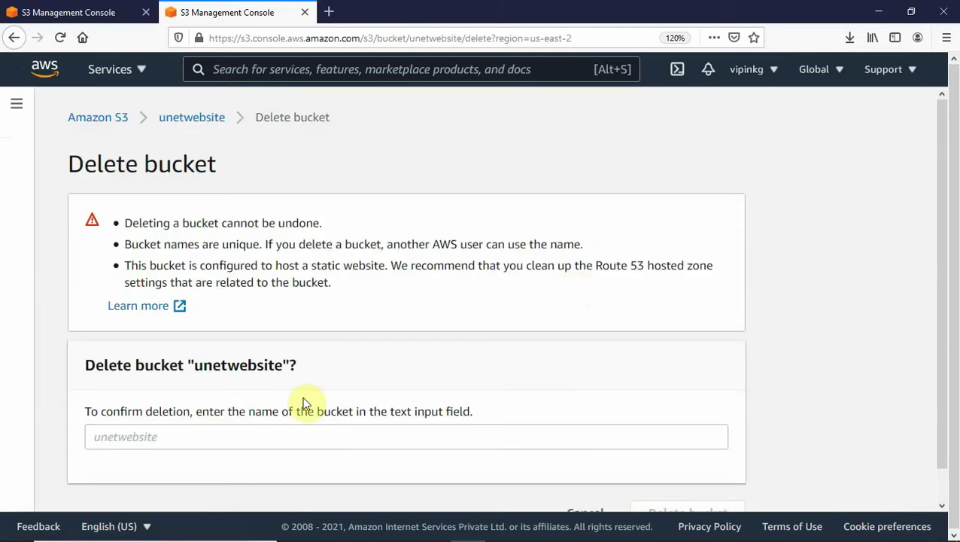
{"action": "left_click", "coordinate": [156, 436]}
{"action": "type", "text": "i"}
{"action": "key", "text": "BackSpace"}
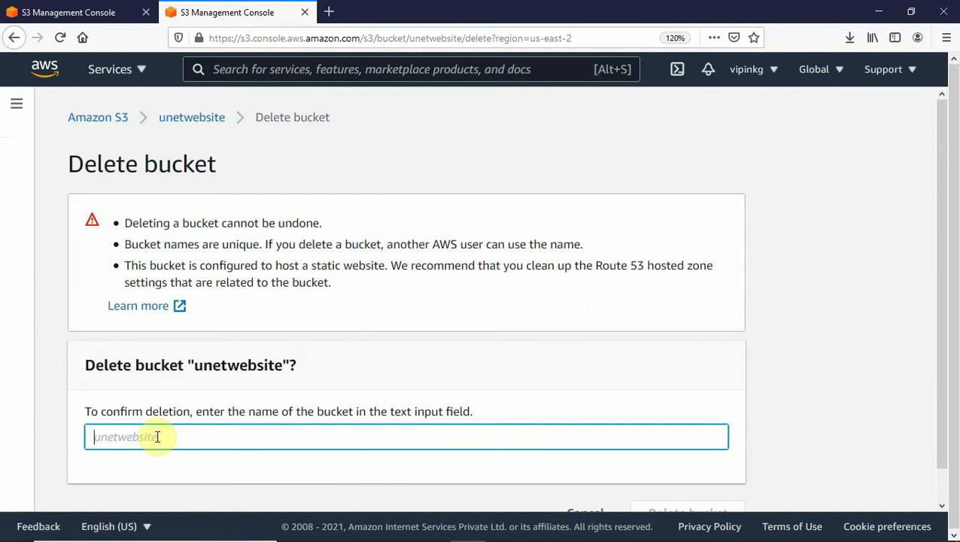
{"action": "type", "text": "unetwebsite"}
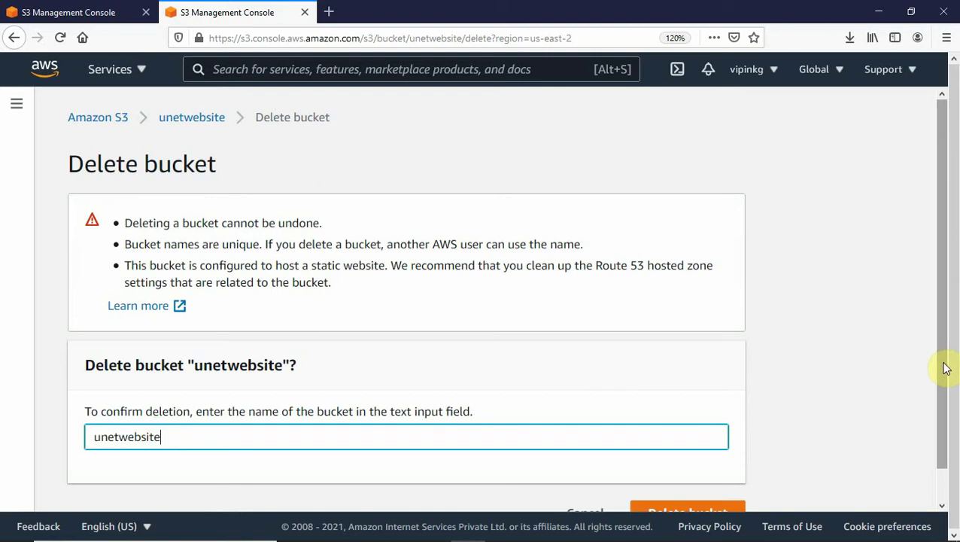
{"action": "left_click_drag", "start_coordinate": [943, 369], "coordinate": [936, 398]}
{"action": "left_click", "coordinate": [689, 481]}
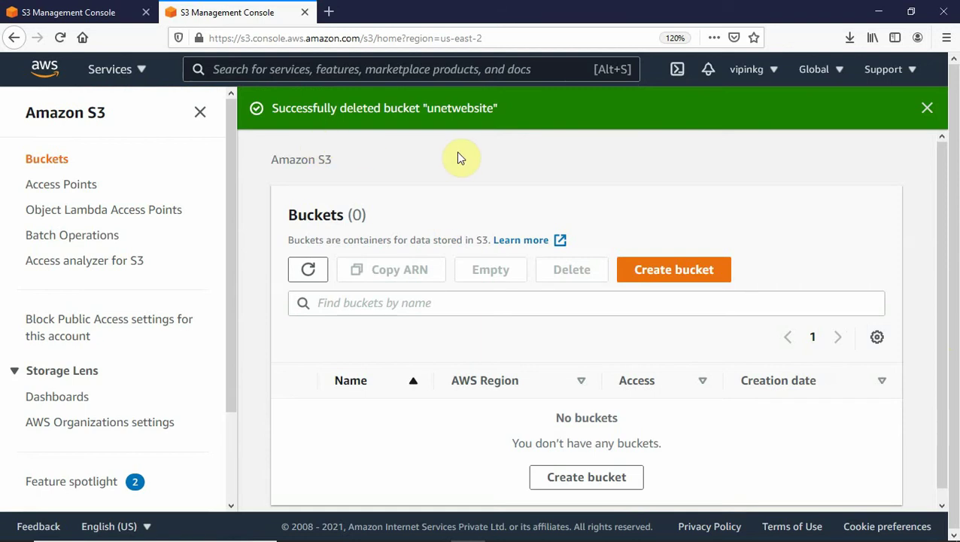
{"action": "left_click", "coordinate": [199, 111]}
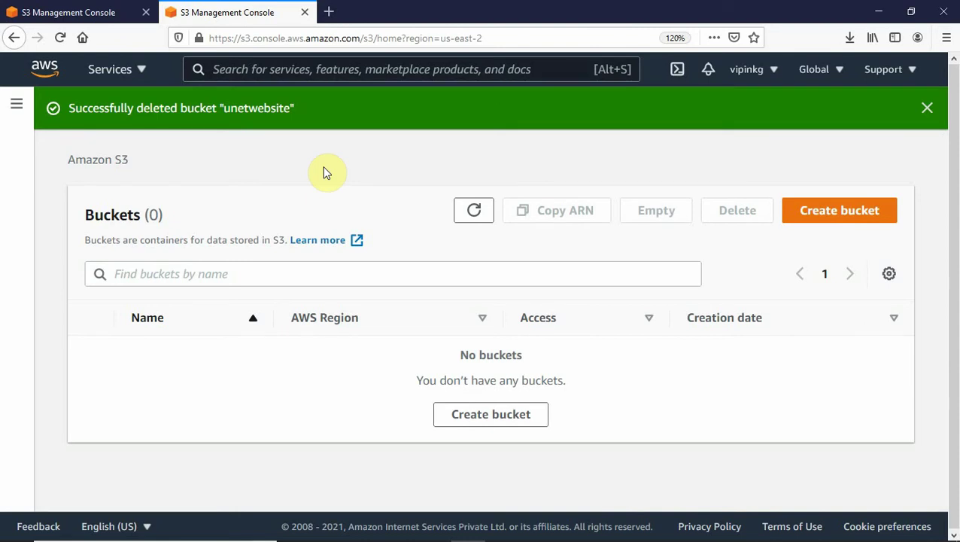
{"action": "key", "text": "alt+Tab"}
{"action": "key", "text": "alt+Tab"}
{"action": "key", "text": "alt+Tab"}
{"action": "key", "text": "alt+Tab"}
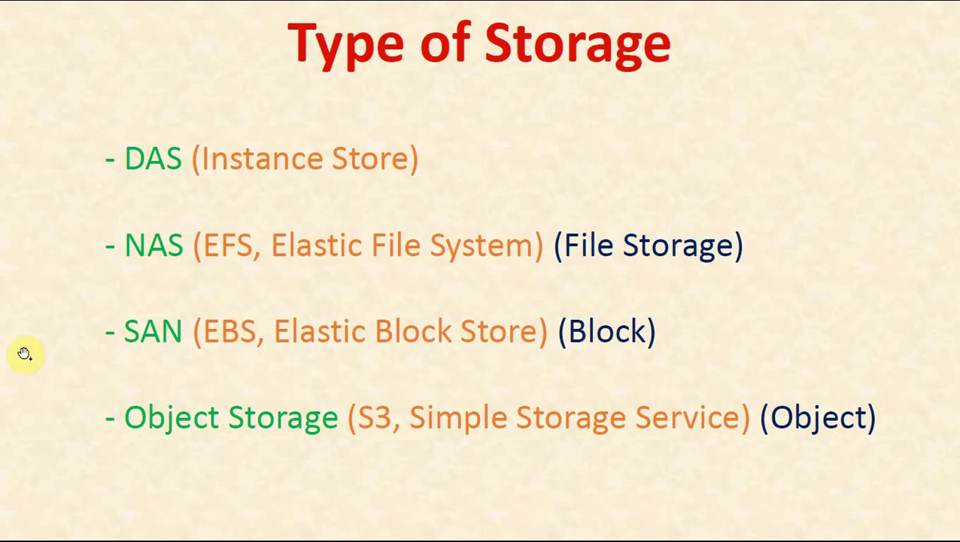
{"action": "left_click", "coordinate": [409, 466]}
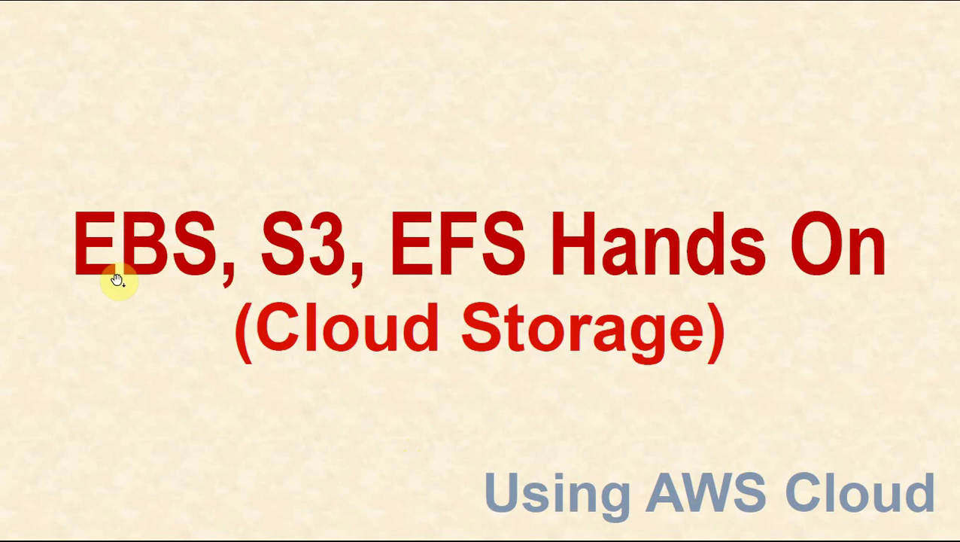